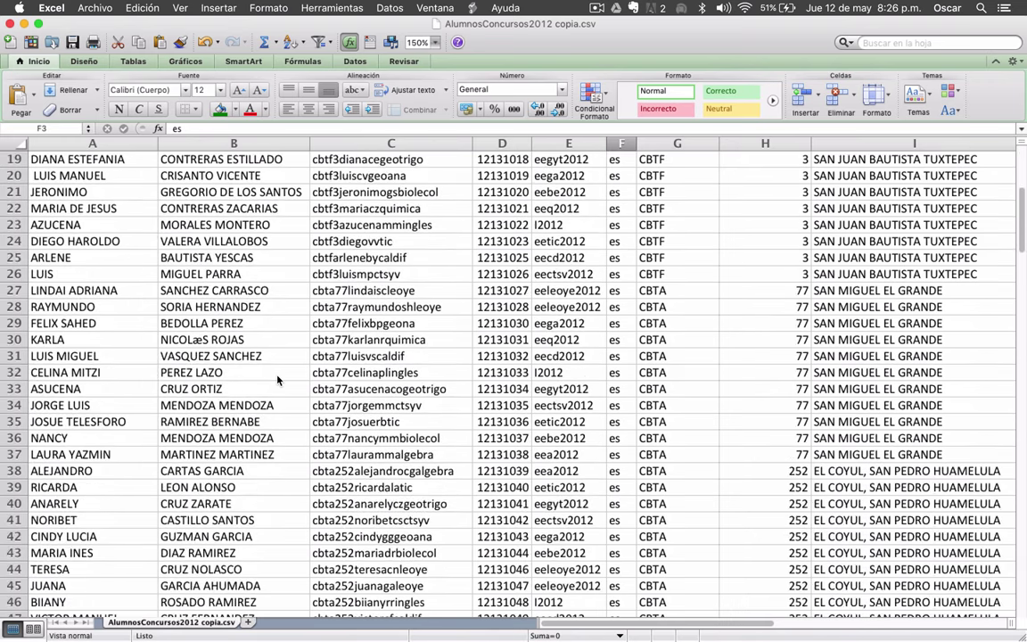
# - Scan the student list, then step across the row 1 headers from firstname to plantel
pyautogui.scroll(-14, 277, 380)
pyautogui.scroll(-13, 277, 380)
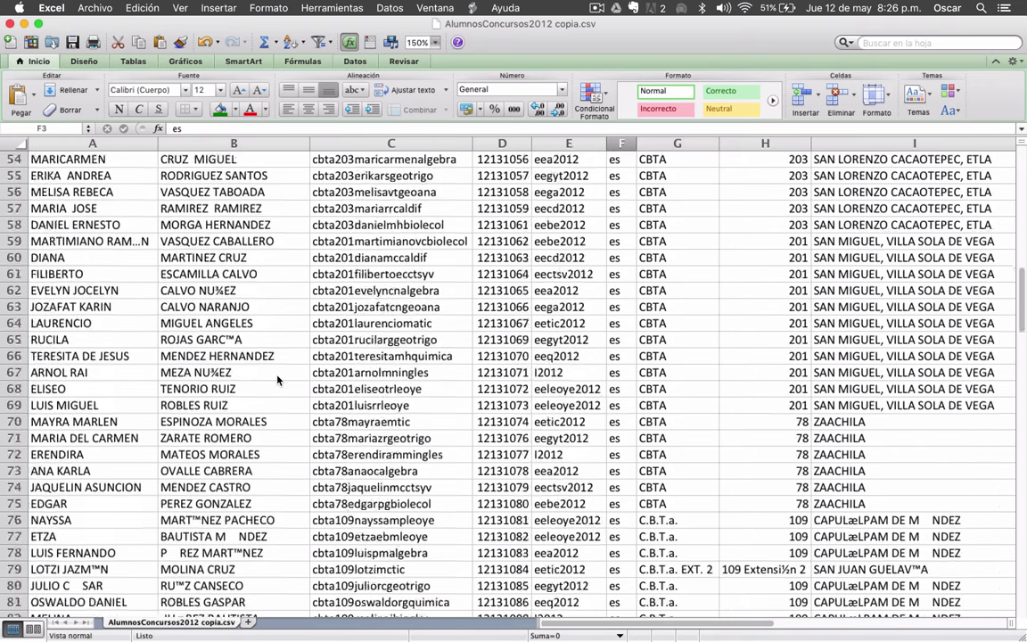
pyautogui.scroll(-12, 278, 380)
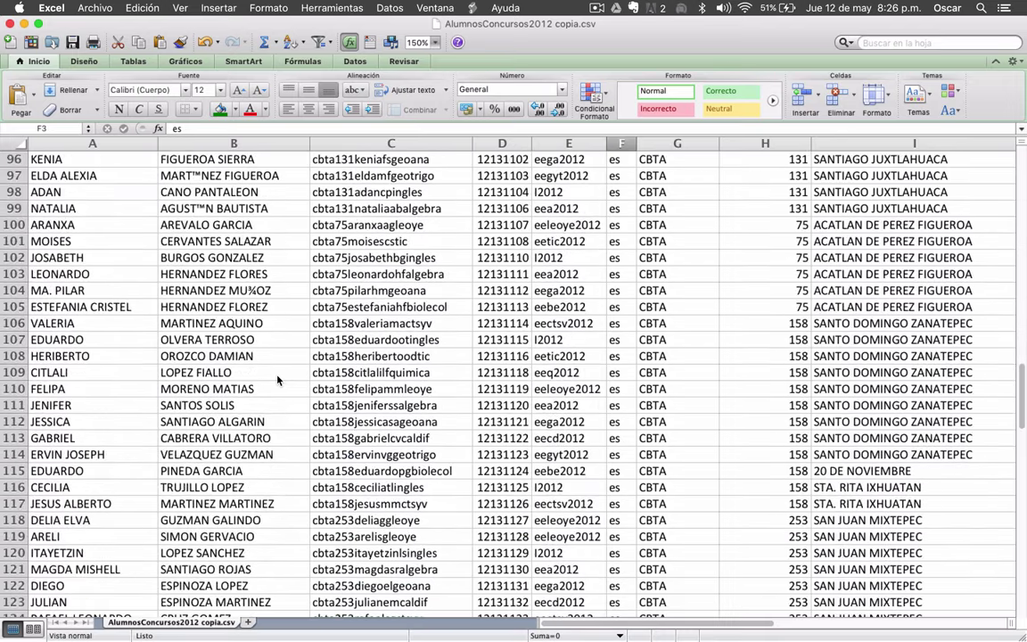
pyautogui.scroll(-9, 277, 380)
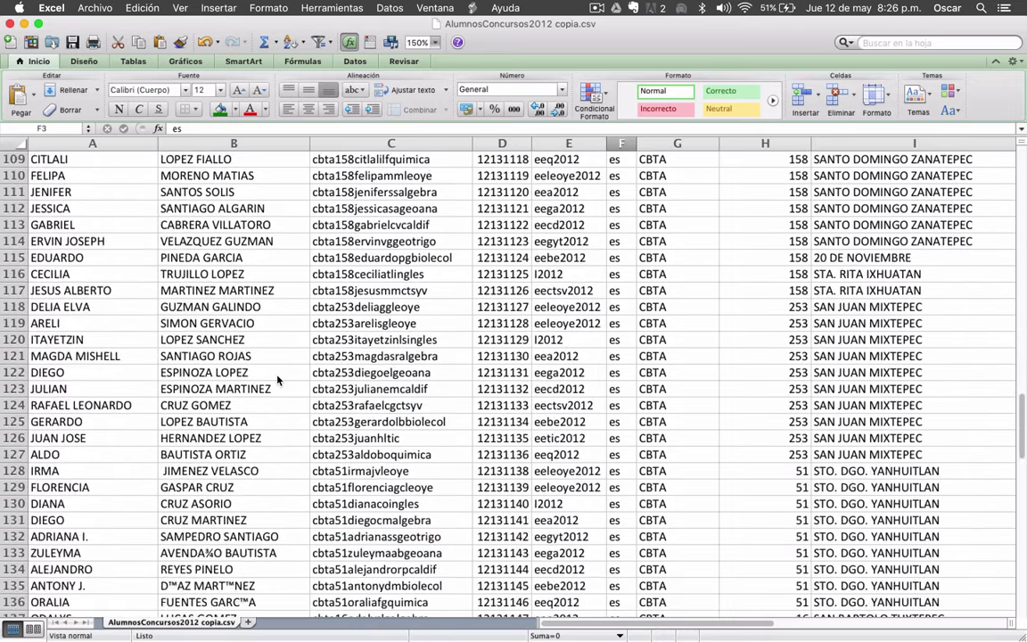
pyautogui.scroll(-12, 278, 379)
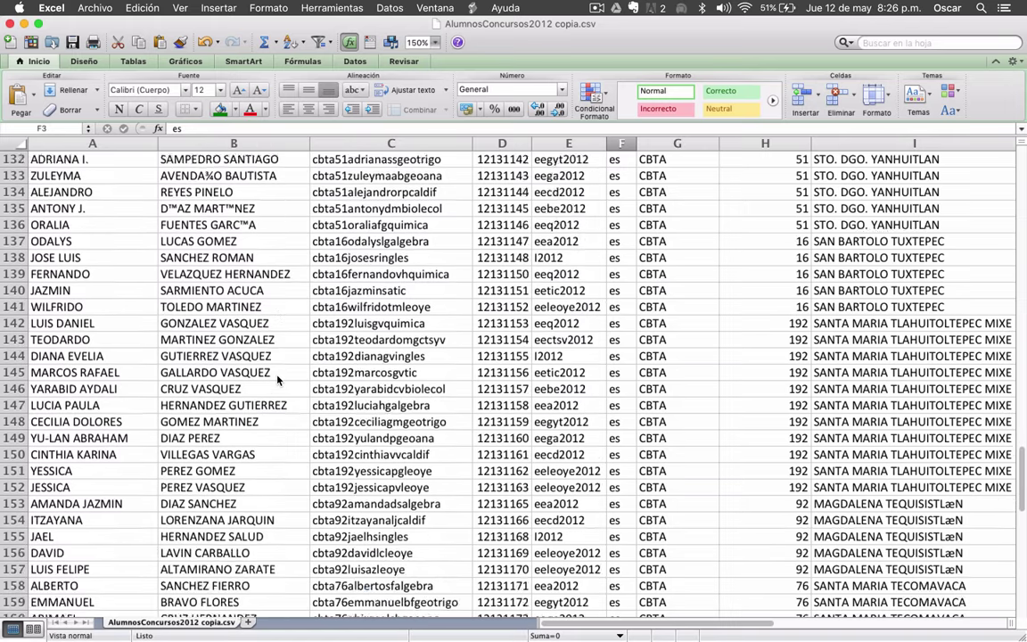
pyautogui.scroll(-12, 277, 380)
pyautogui.scroll(12, 277, 379)
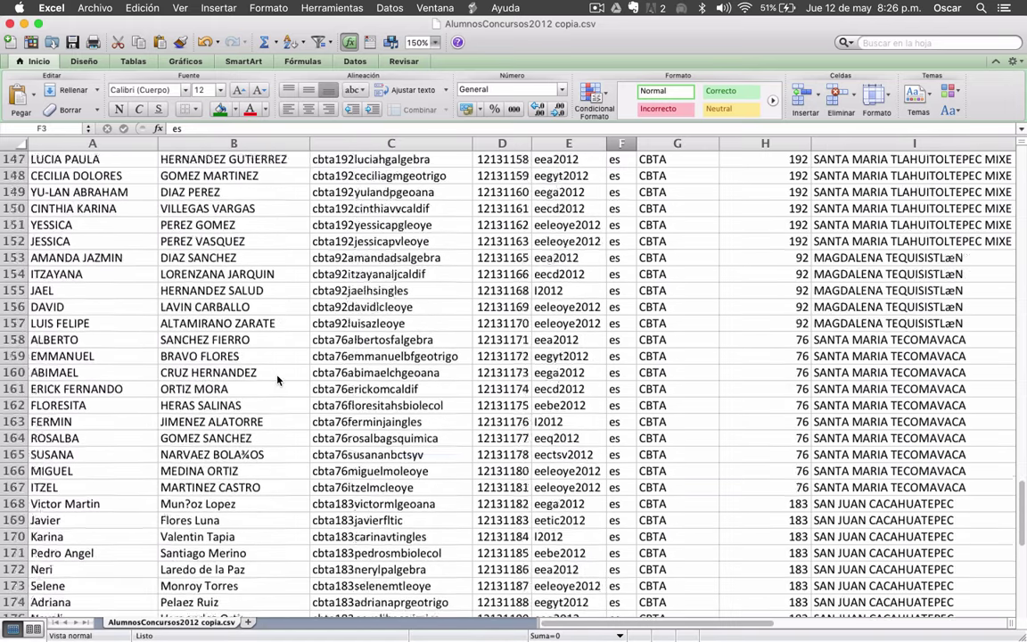
pyautogui.scroll(20, 277, 379)
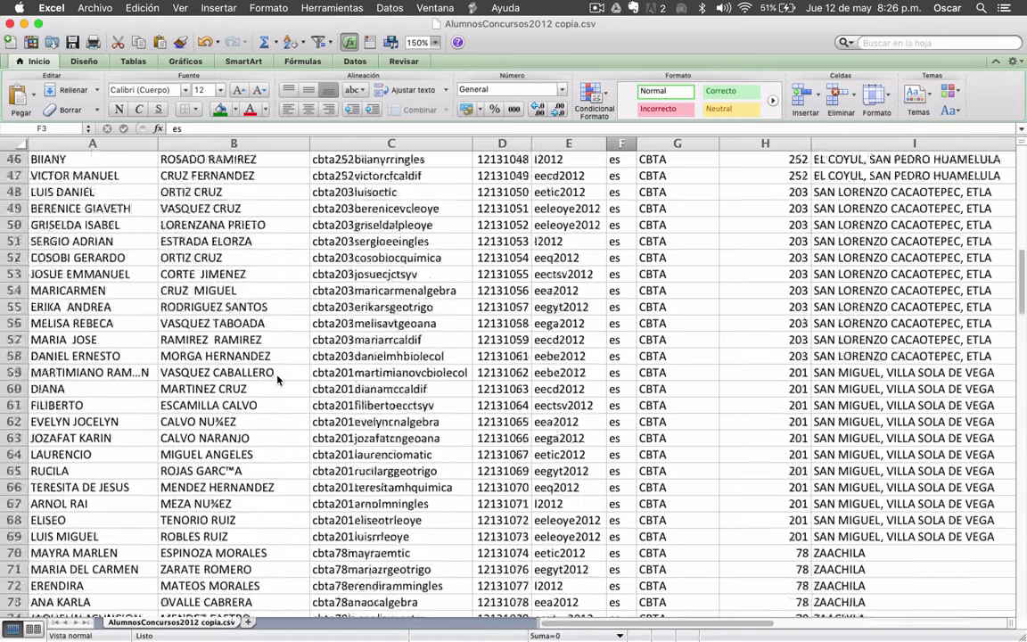
pyautogui.scroll(3, 277, 380)
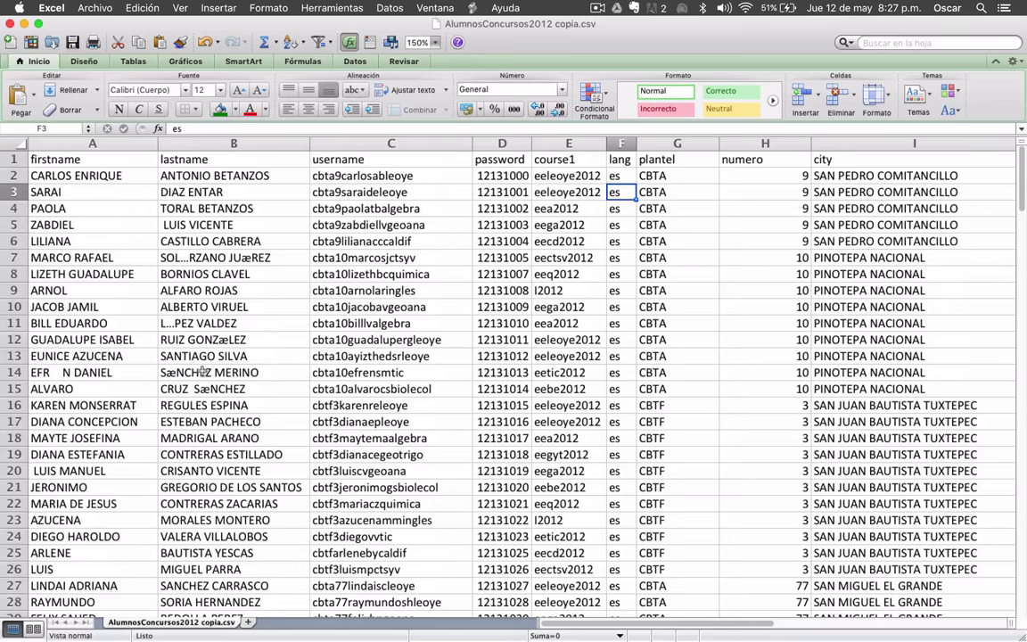
pyautogui.click(354, 242)
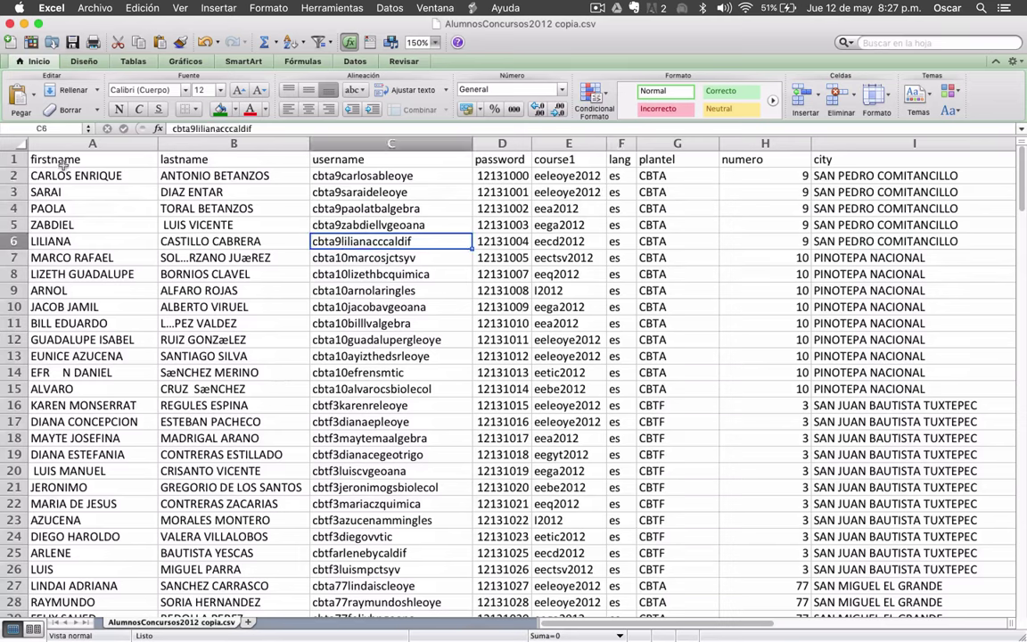
pyautogui.hotkey('ctrl', 'Home')
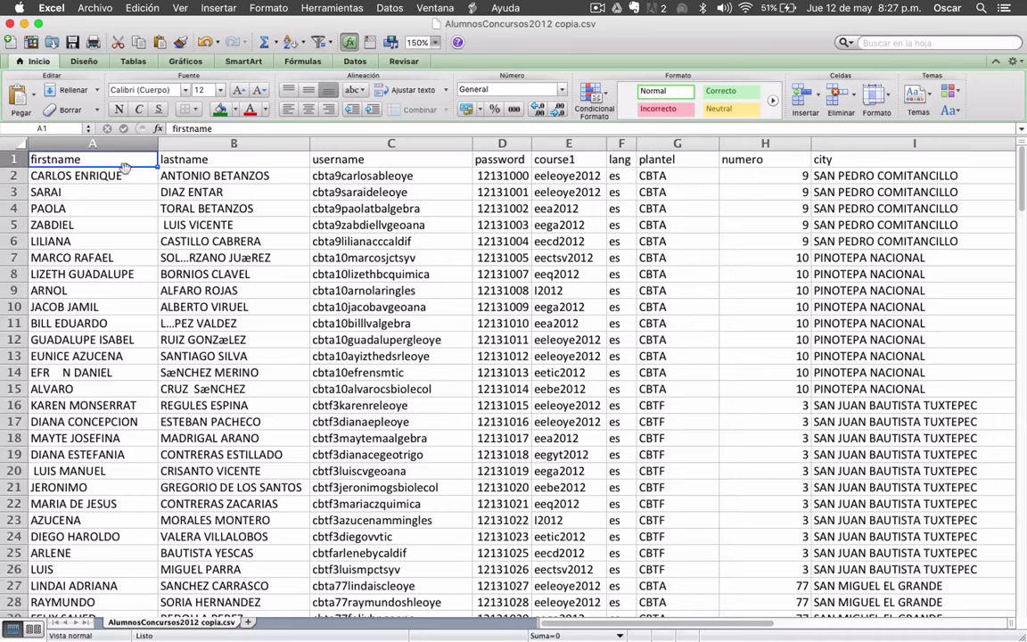
pyautogui.press('Right')
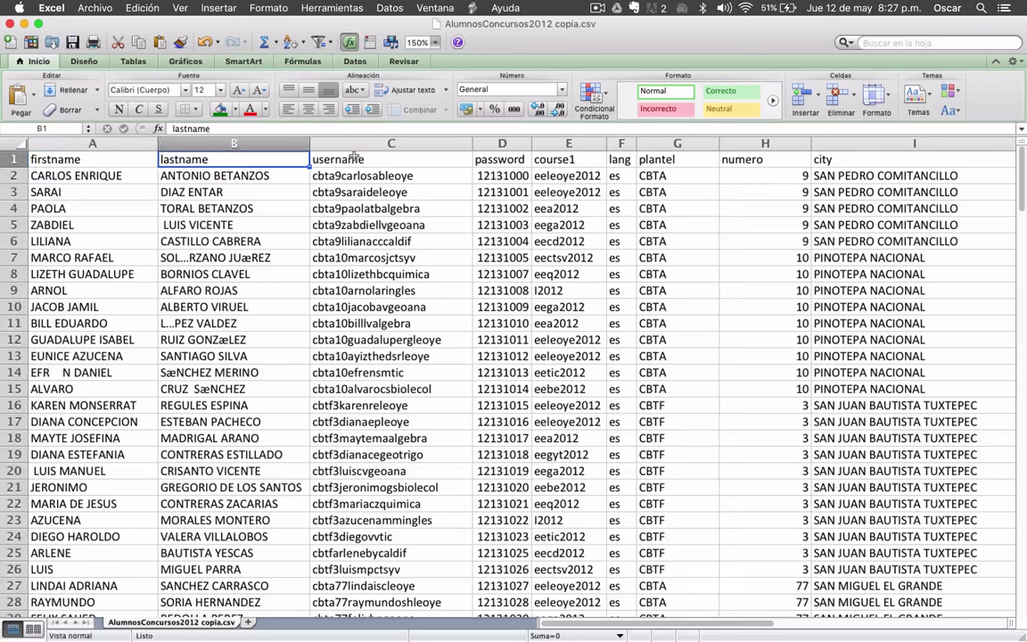
pyautogui.press('Right')
pyautogui.press('Right')
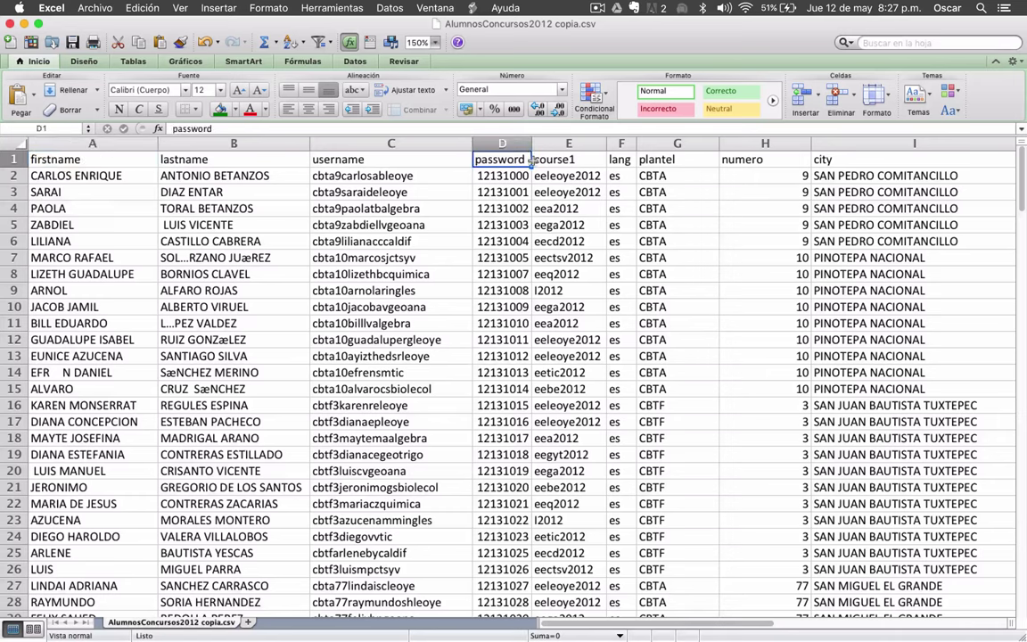
pyautogui.press('Right')
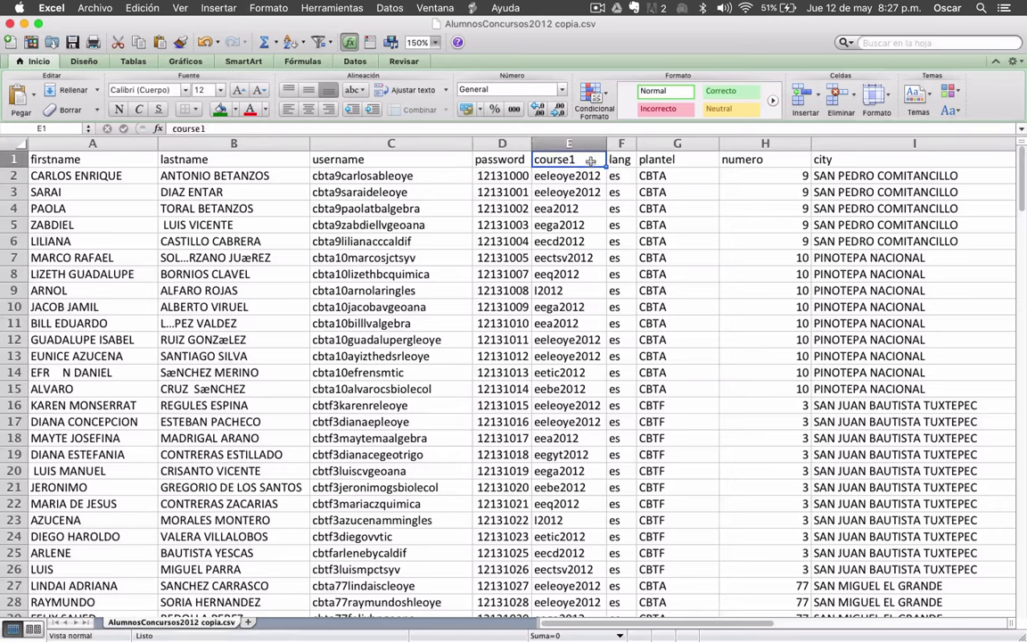
pyautogui.press('Right')
pyautogui.press('Right')
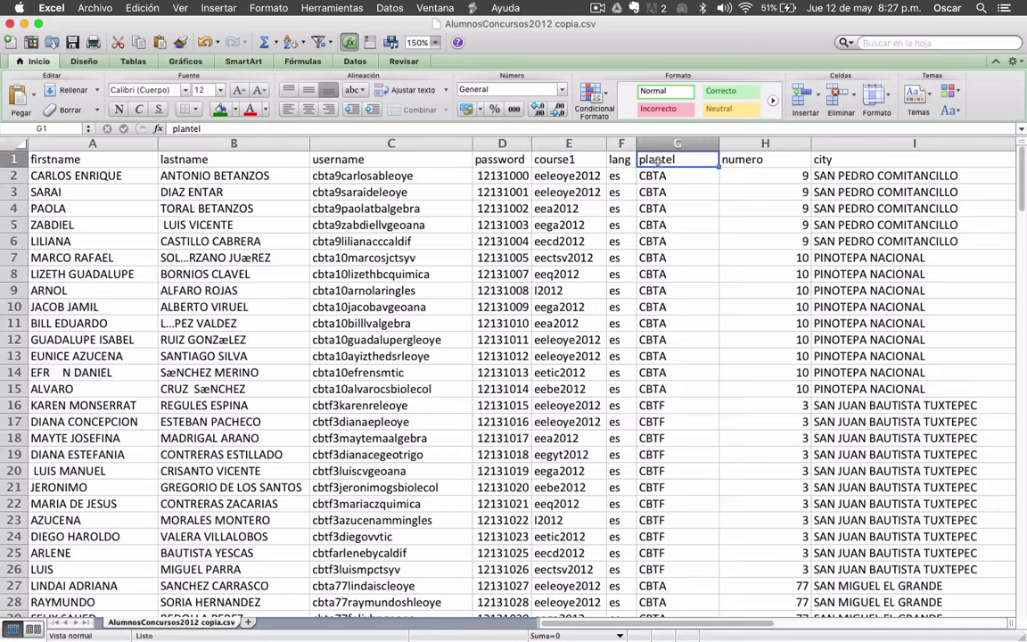
pyautogui.press('Right')
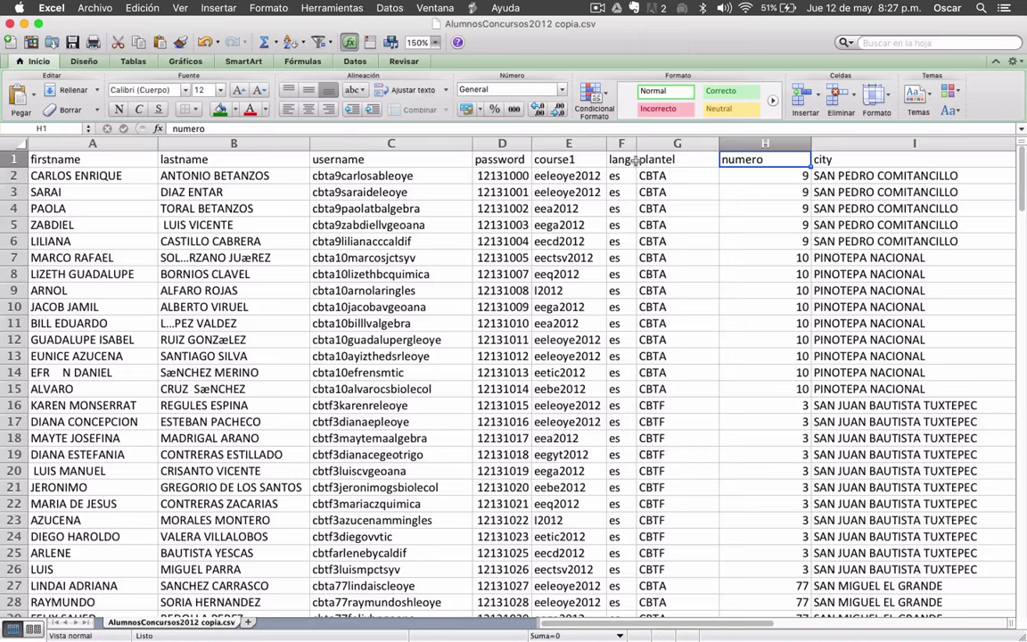
# - Compare the plantel value CBTA in G2 with the numero value 9 in H2
pyautogui.keyDown('shift'); pyautogui.click(700, 161); pyautogui.keyUp('shift')
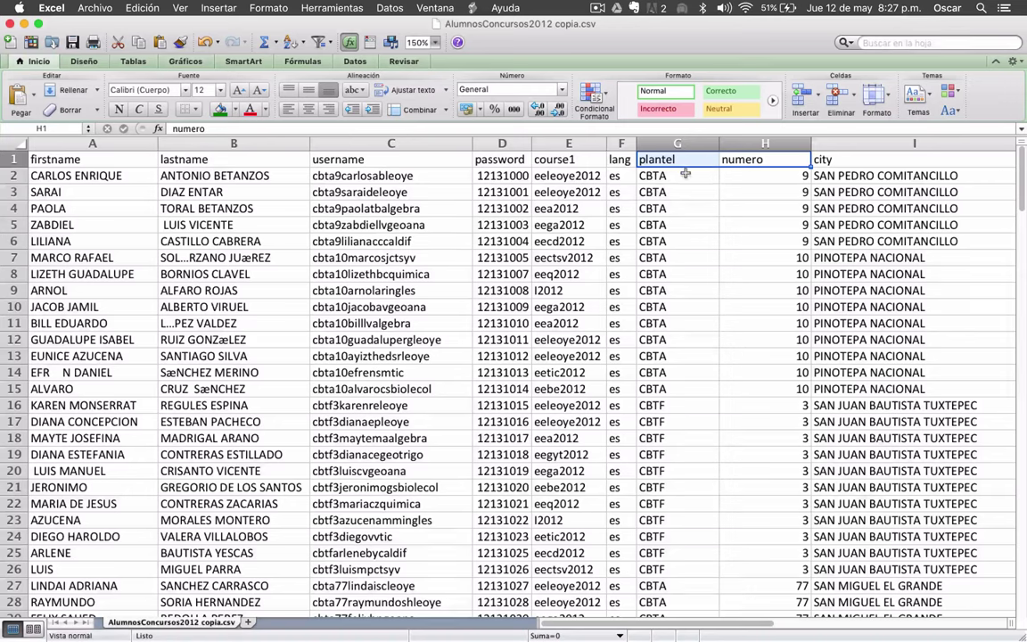
pyautogui.click(680, 175)
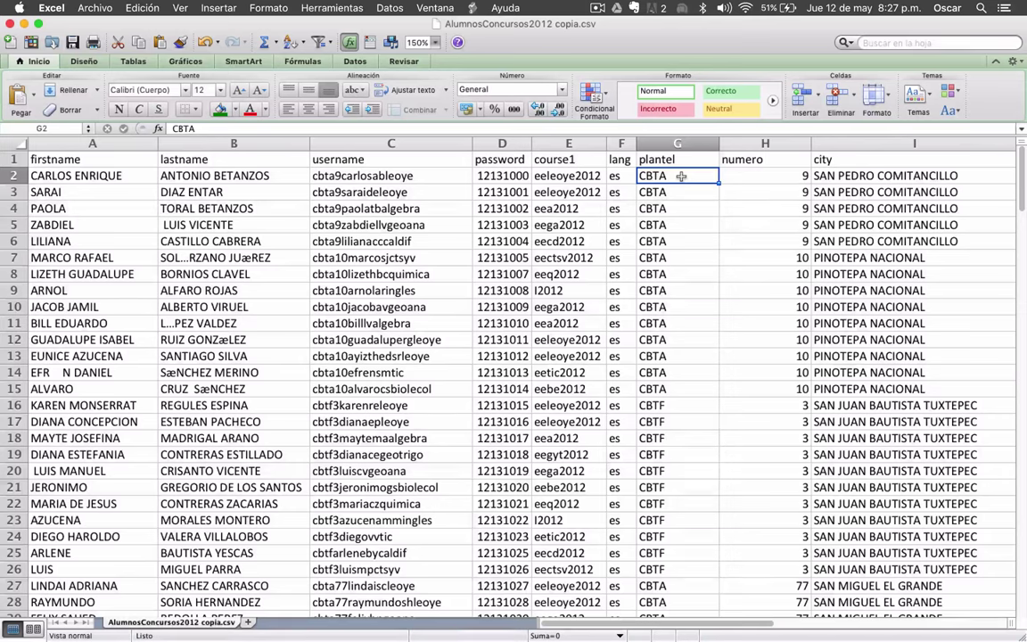
pyautogui.click(747, 177)
pyautogui.click(684, 181)
pyautogui.click(730, 179)
pyautogui.click(683, 179)
pyautogui.click(725, 178)
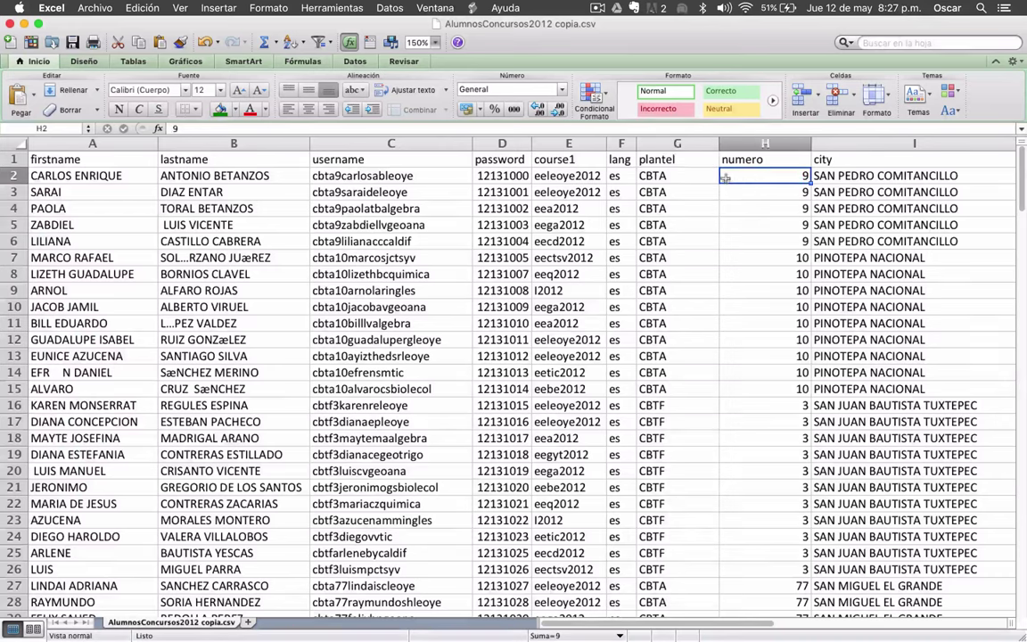
# - Check the plantel and numero headers in G1 and H1, then minimize the workbook
pyautogui.click(660, 160)
pyautogui.click(741, 160)
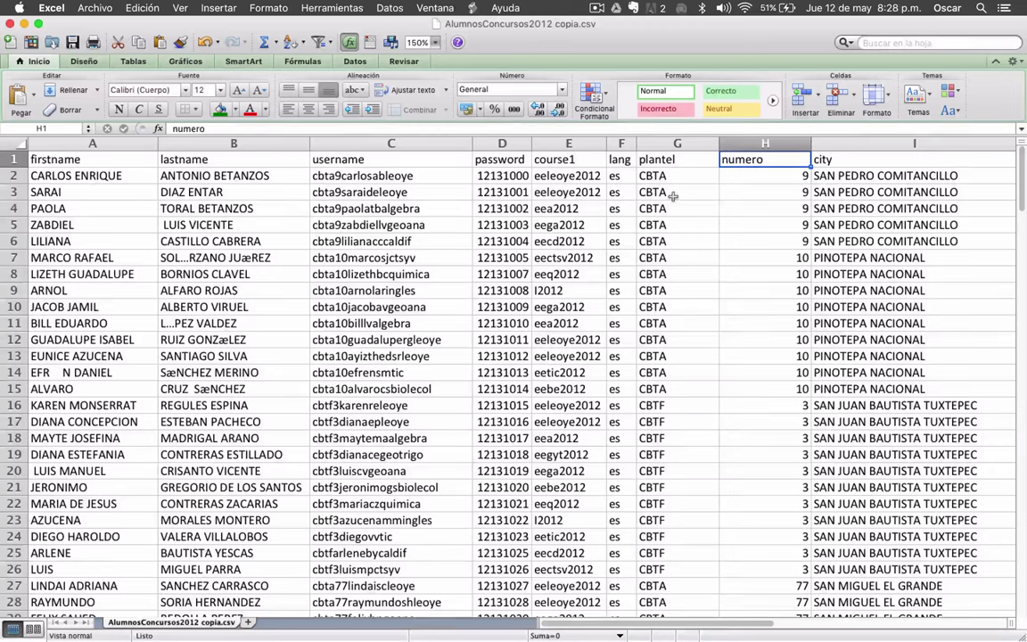
pyautogui.click(667, 167)
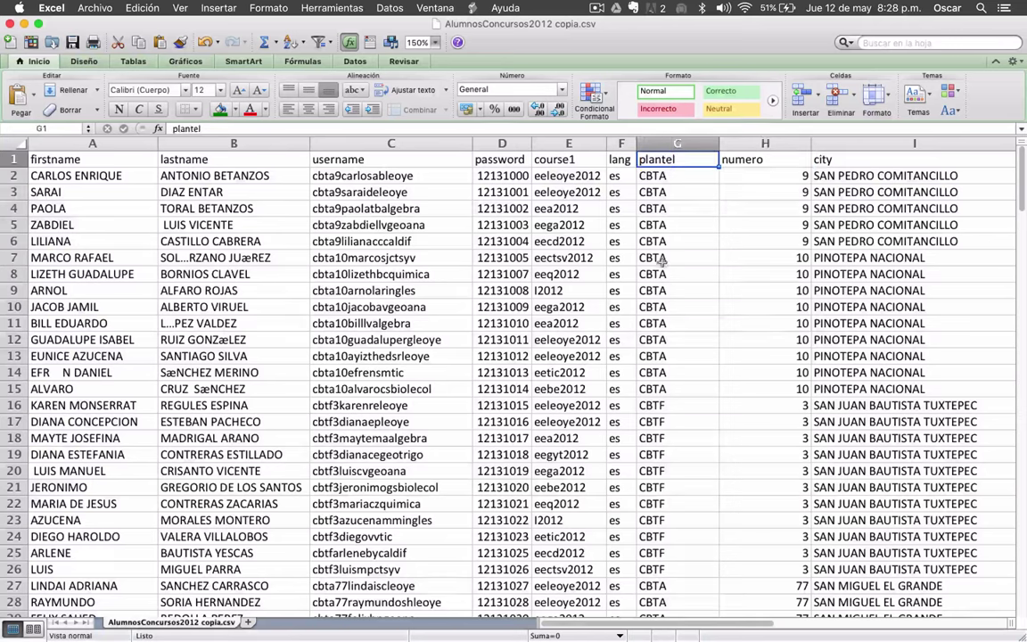
pyautogui.click(768, 159)
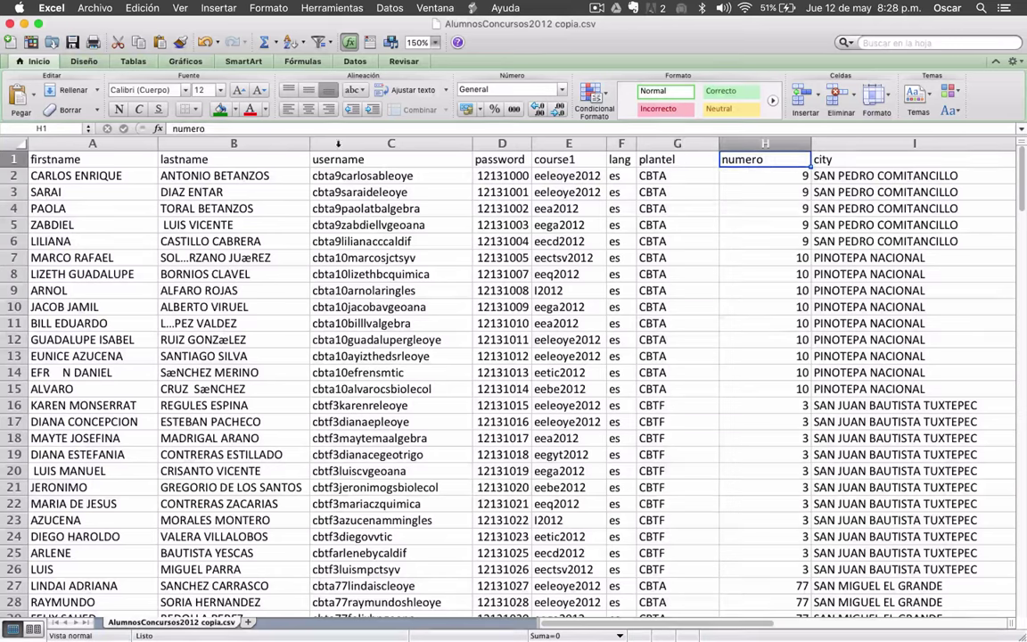
pyautogui.hotkey('ctrl', 'Up')
pyautogui.hotkey('ctrl', 'Up')
pyautogui.click(25, 24)
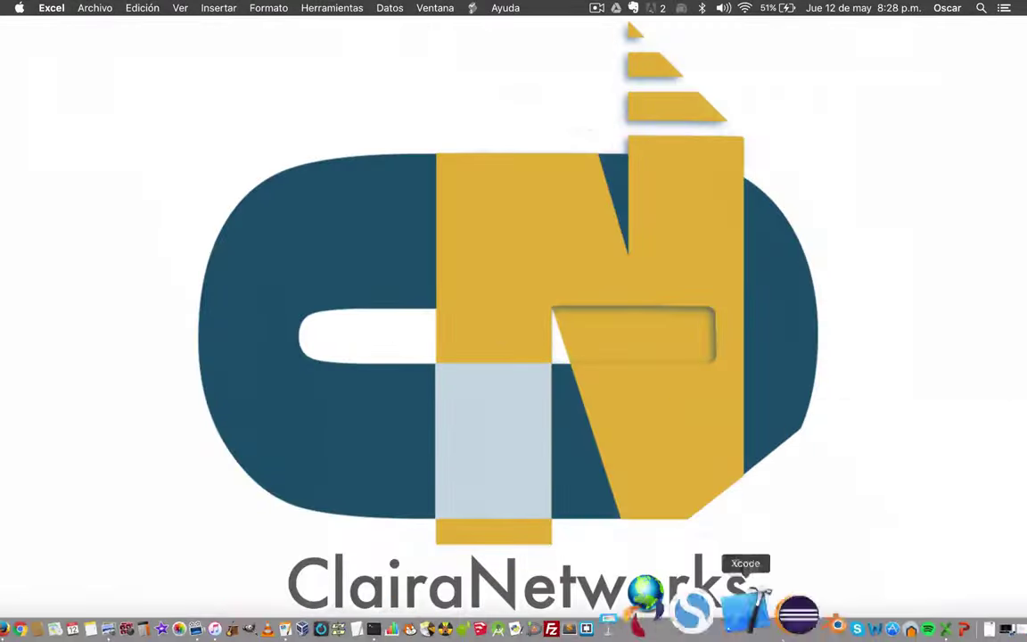
# - Restore the Moodle window and log in with the saved credentials
pyautogui.click(883, 615)
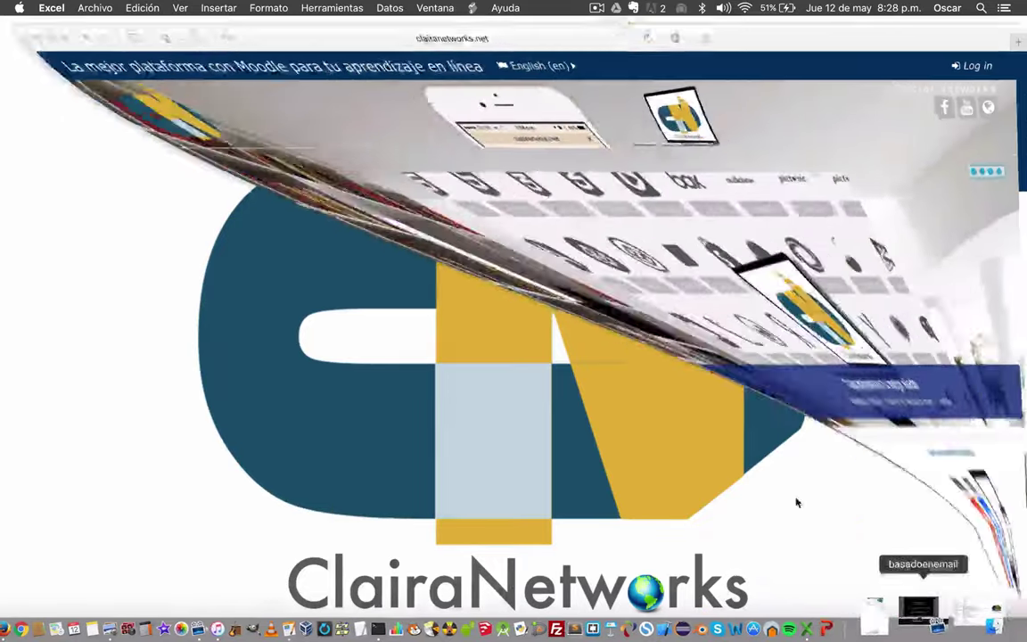
pyautogui.click(979, 59)
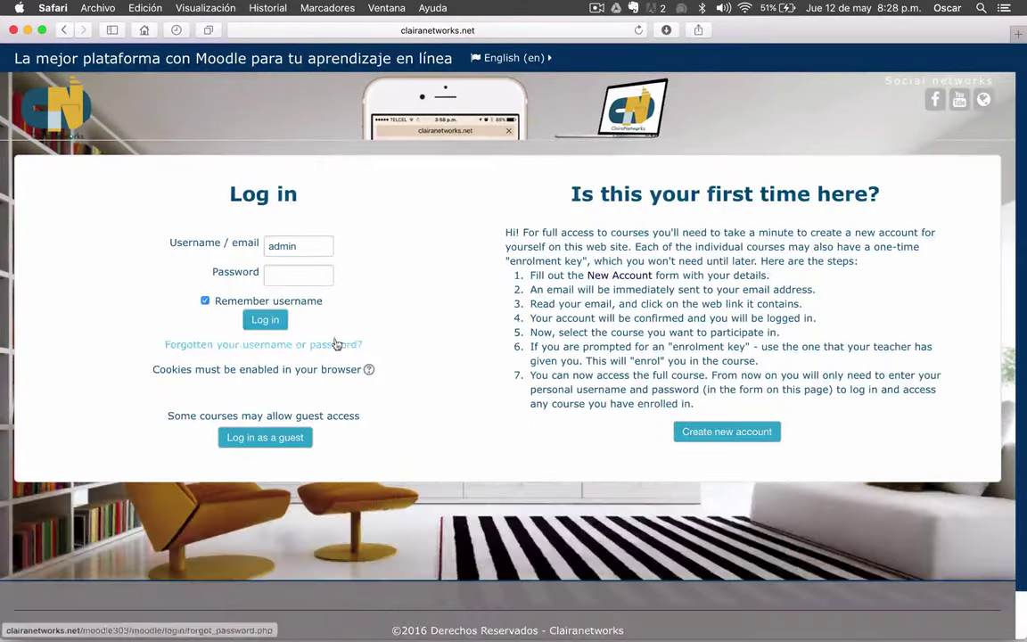
pyautogui.click(286, 249)
pyautogui.press('Return')
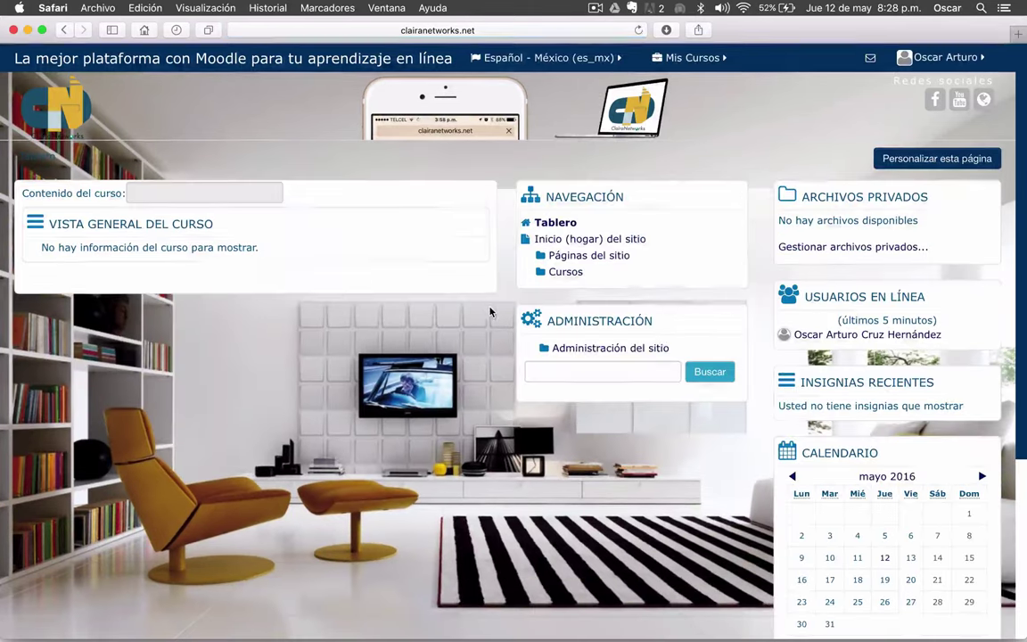
# - Expand Administración del sitio > Usuarios > Cuentas and open Campos de perfil del usuario
pyautogui.scroll(-3, 465, 390)
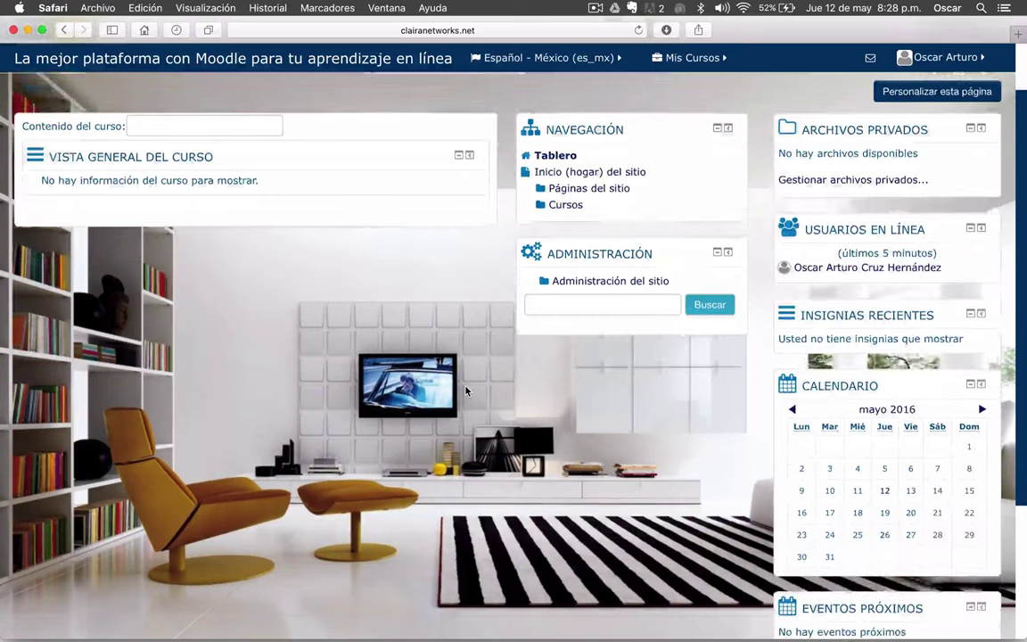
pyautogui.scroll(2, 464, 390)
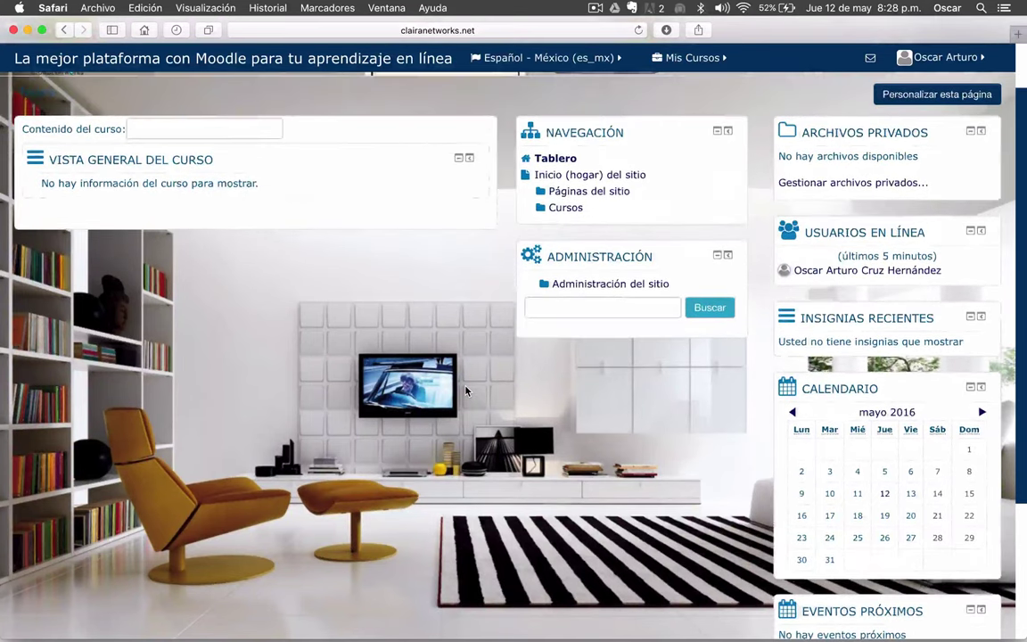
pyautogui.click(592, 284)
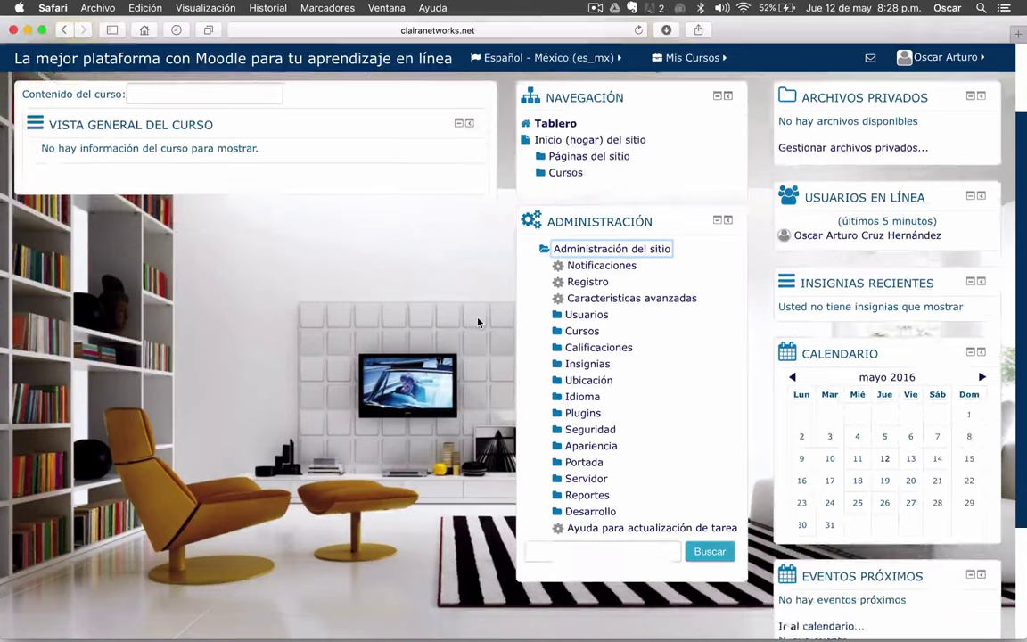
pyautogui.scroll(-3, 479, 323)
pyautogui.click(582, 218)
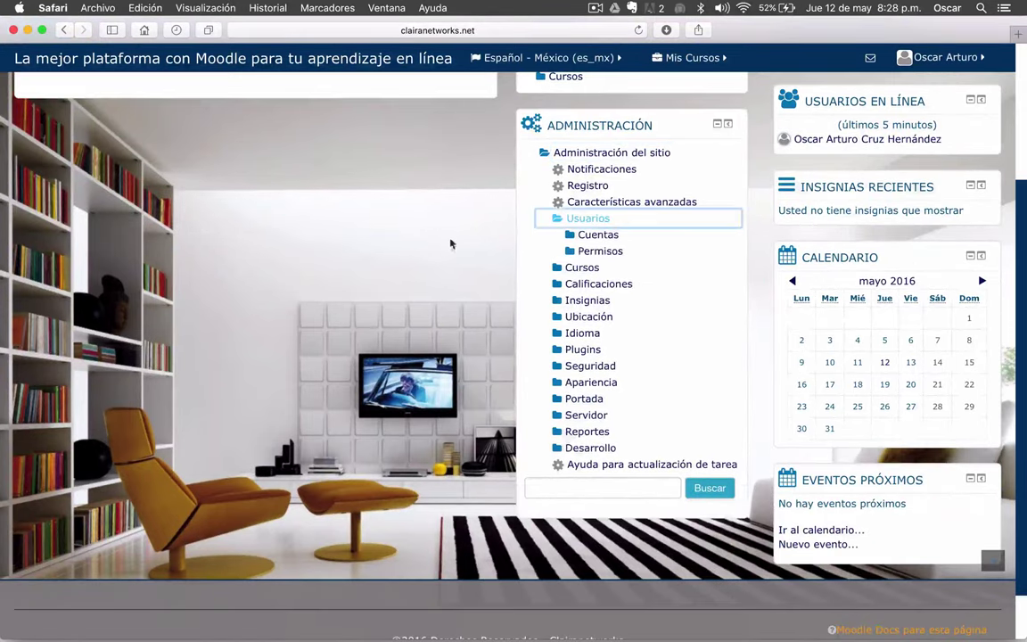
pyautogui.scroll(-1, 572, 231)
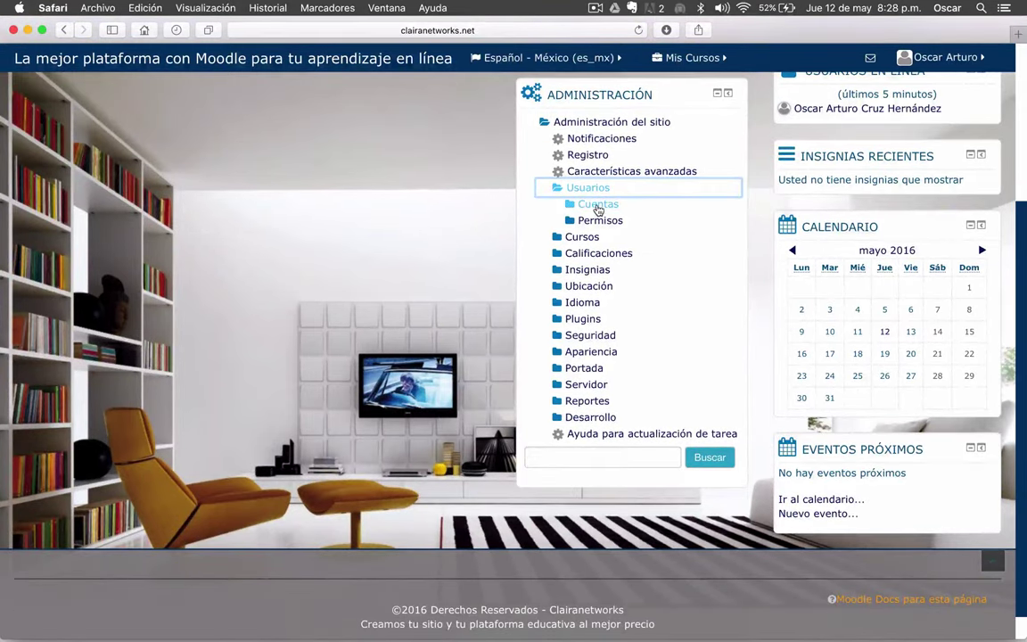
pyautogui.click(598, 207)
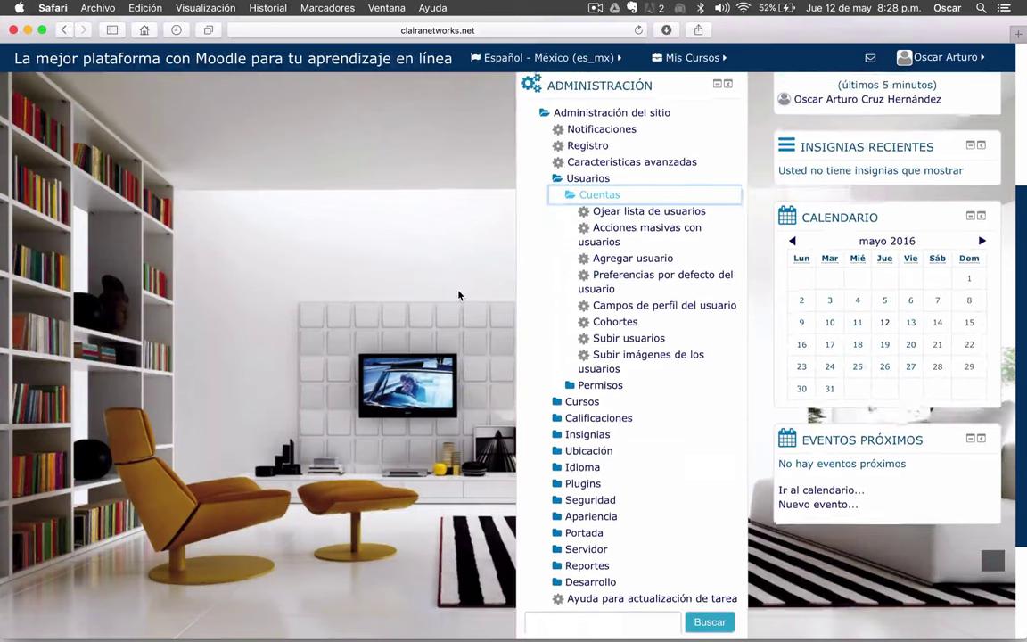
pyautogui.scroll(-1, 459, 296)
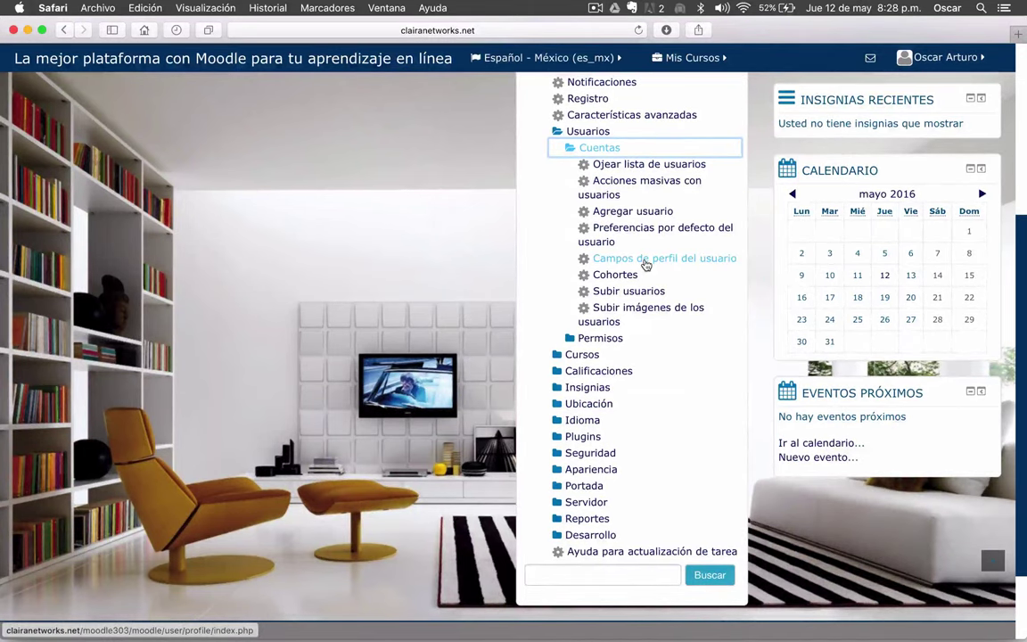
pyautogui.click(645, 261)
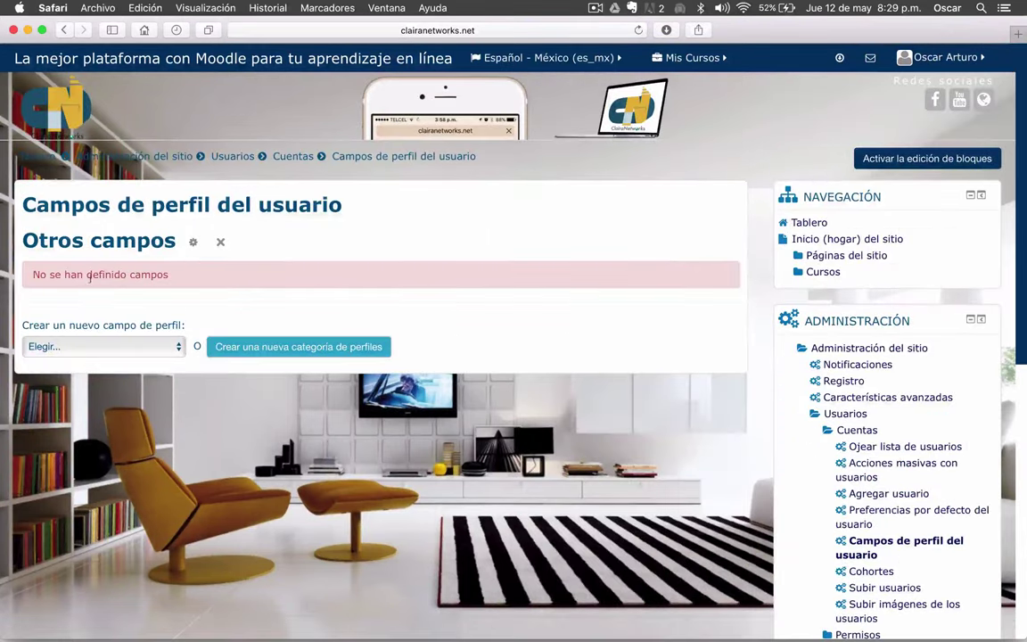
# - Choose Entrada de texto from the 'Crear un nuevo campo de perfil' list
pyautogui.scroll(-1, 109, 285)
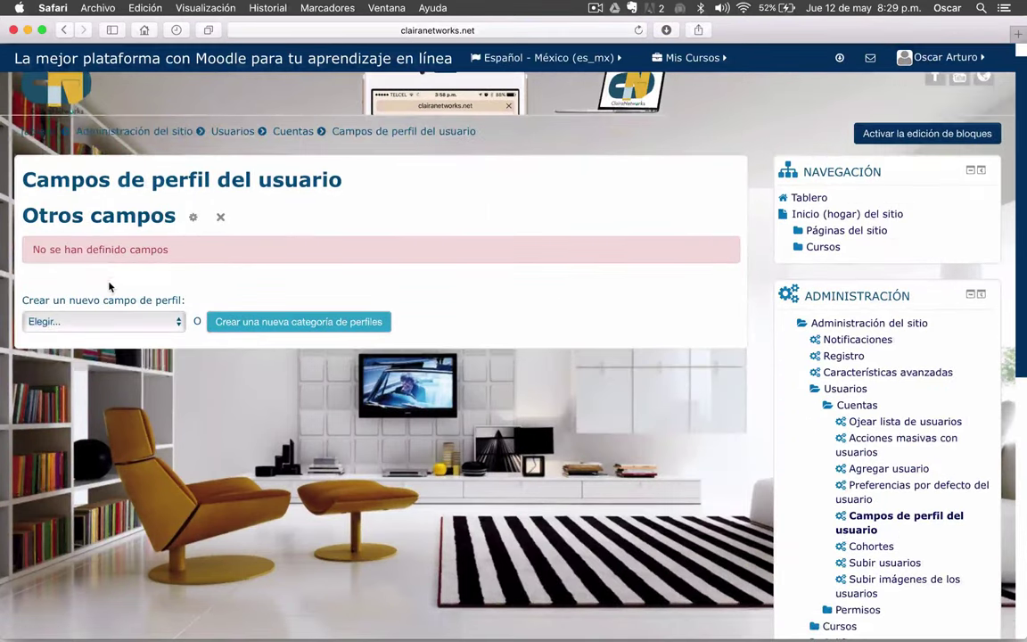
pyautogui.scroll(-1, 109, 286)
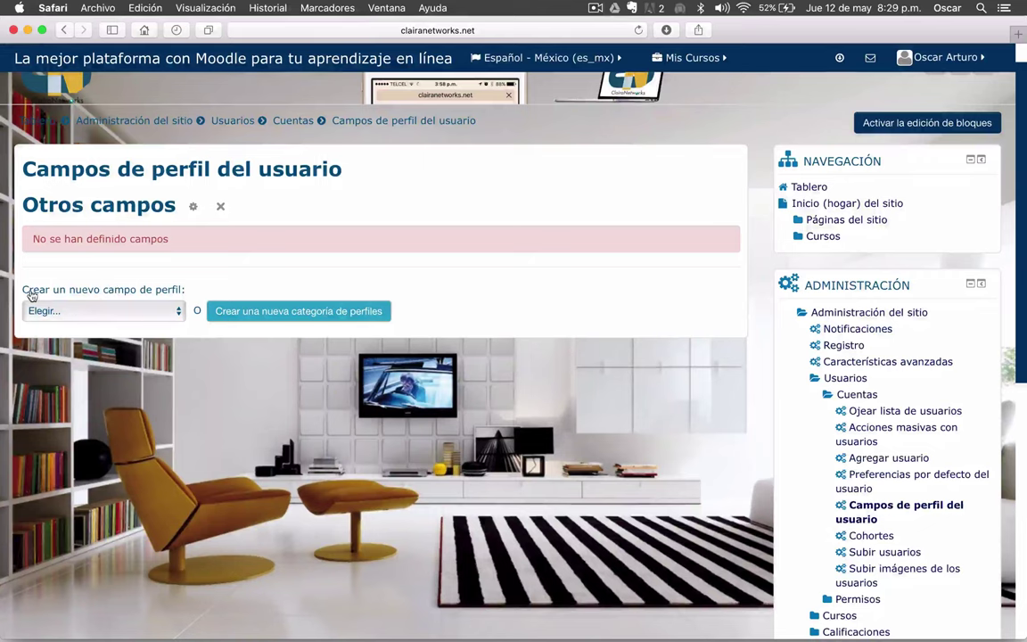
pyautogui.click(179, 312)
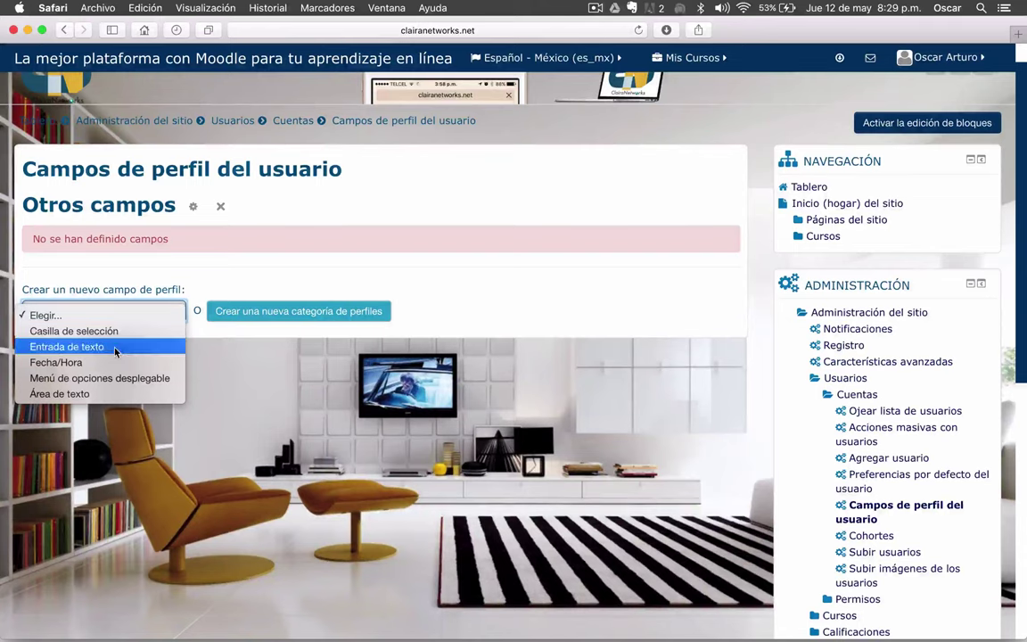
pyautogui.press('Escape')
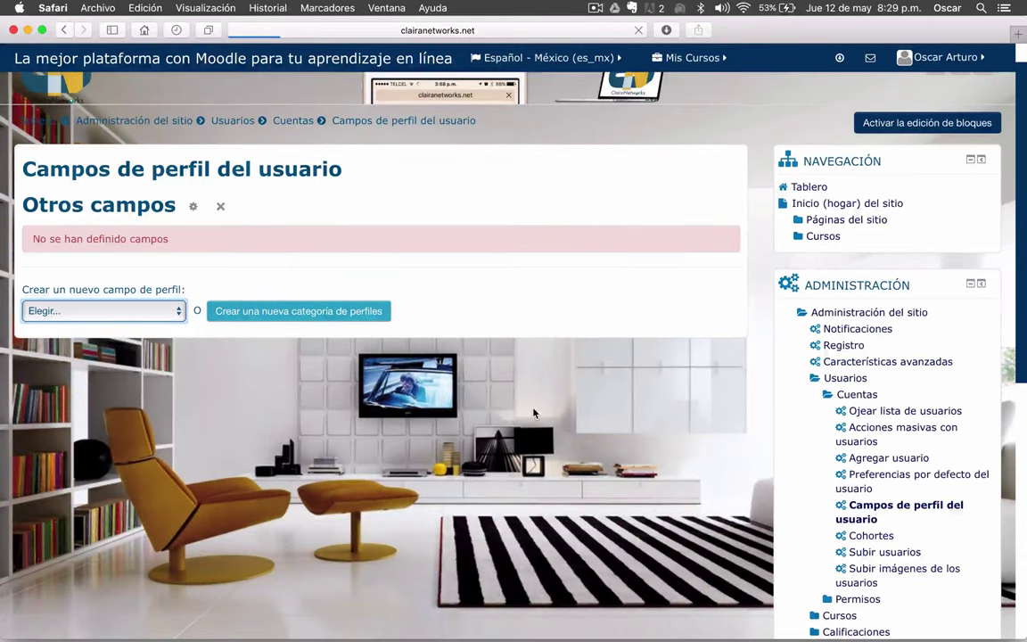
# - Enter short name 'plantel' and name 'Plantel' for the new field
pyautogui.scroll(-1, 148, 417)
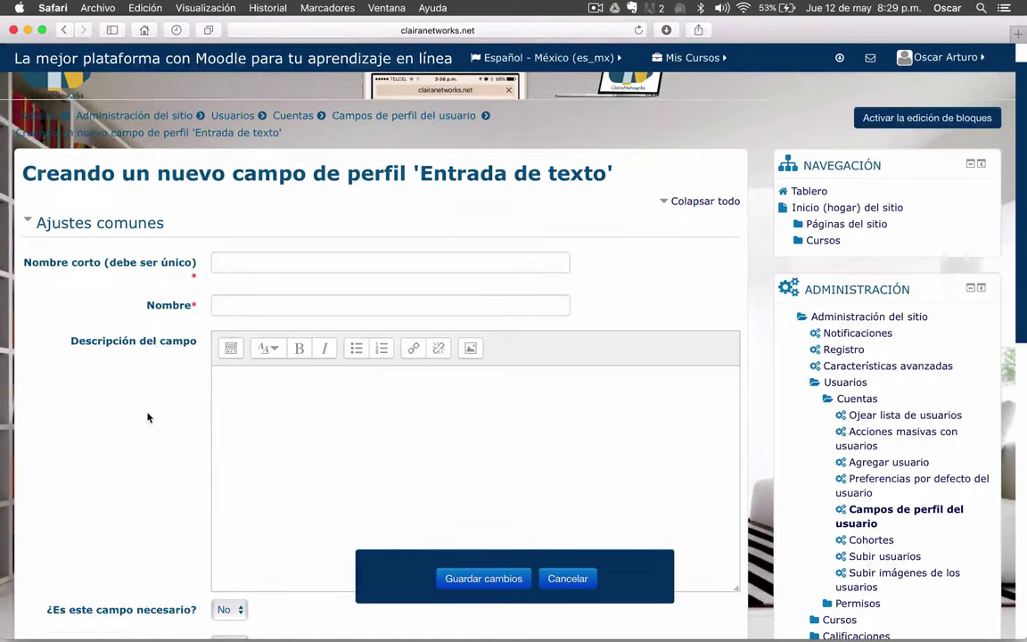
pyautogui.scroll(-3, 141, 349)
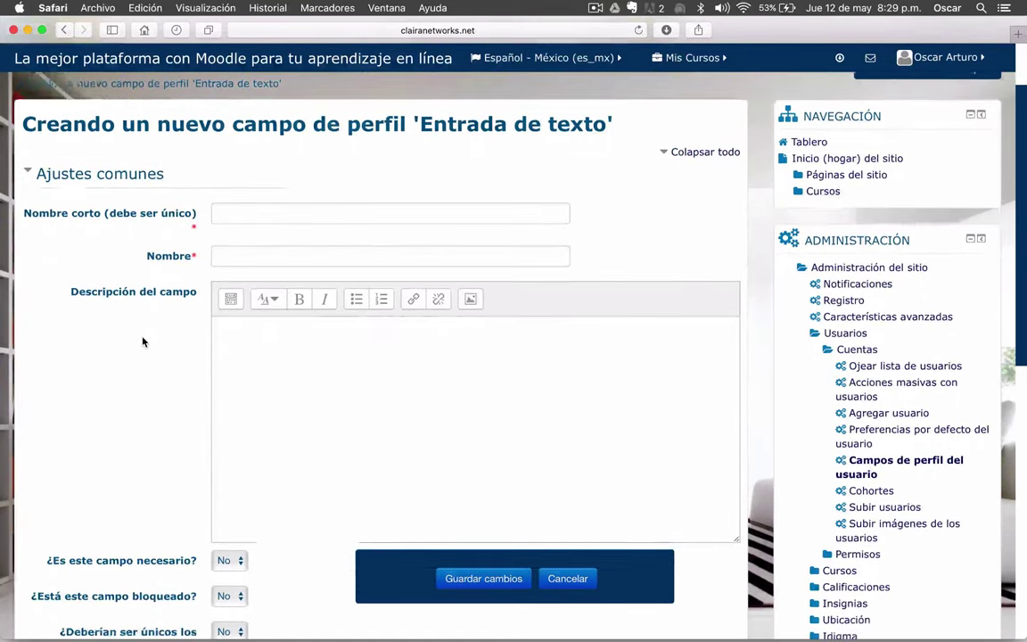
pyautogui.scroll(-1, 143, 342)
pyautogui.scroll(3, 142, 342)
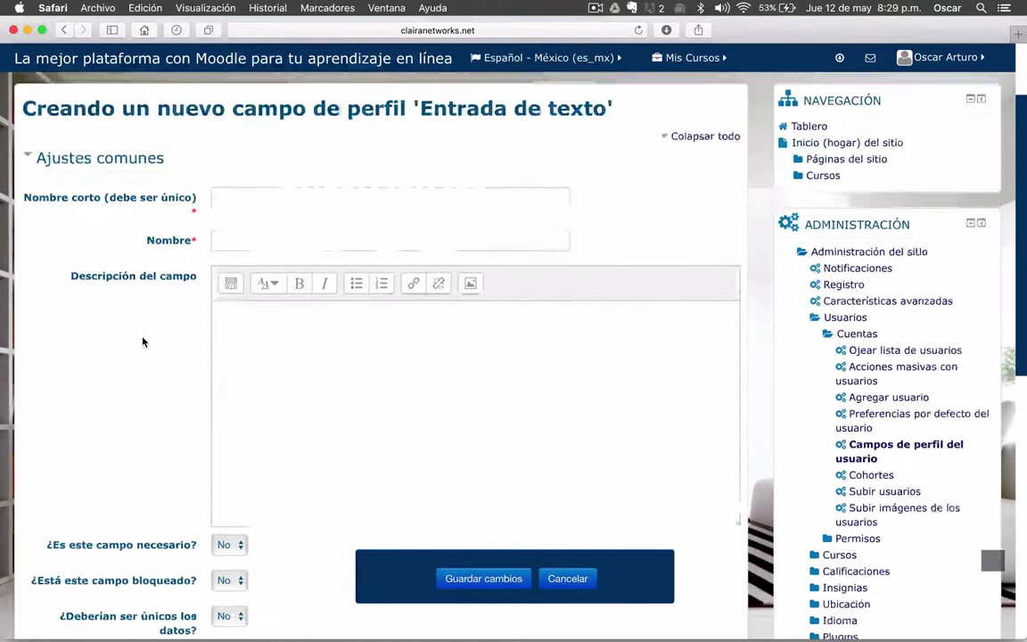
pyautogui.click(236, 220)
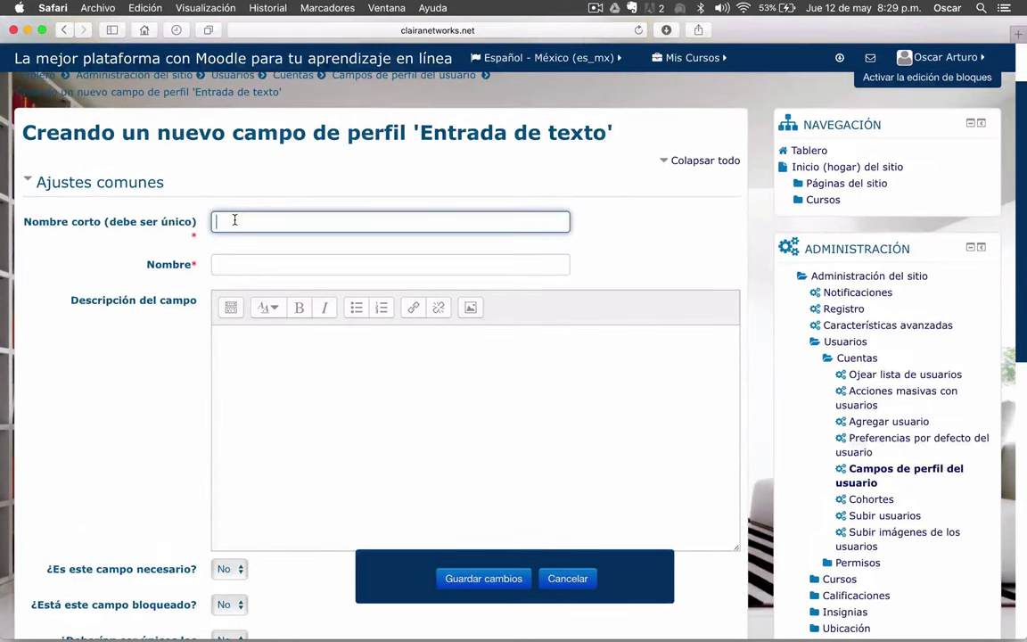
pyautogui.write('P')
pyautogui.press('BackSpace')
pyautogui.press('BackSpace')
pyautogui.write('plan')
pyautogui.press('Tab')
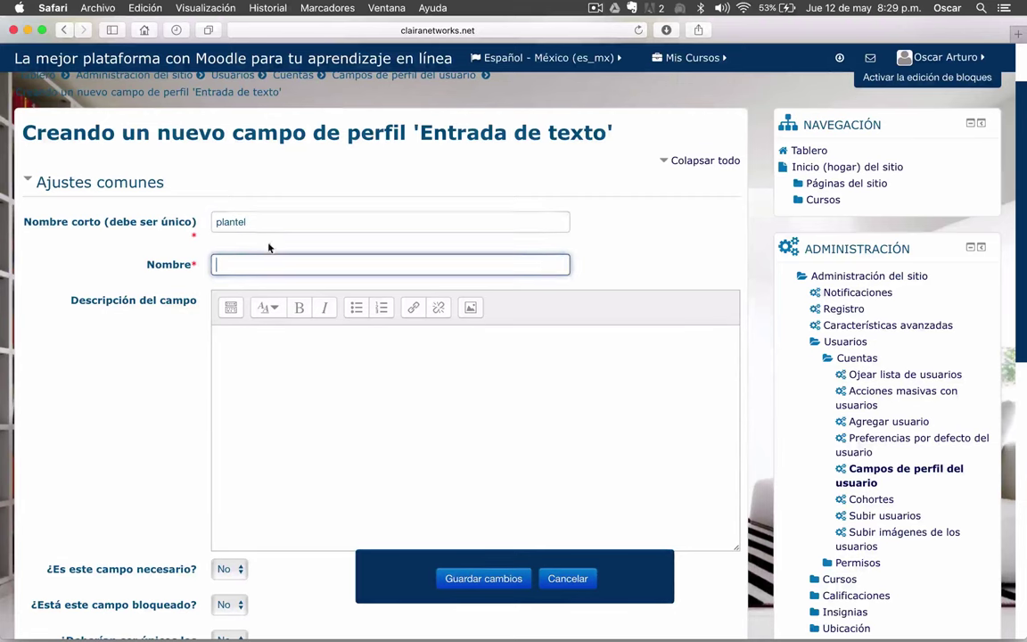
pyautogui.write('Plantel')
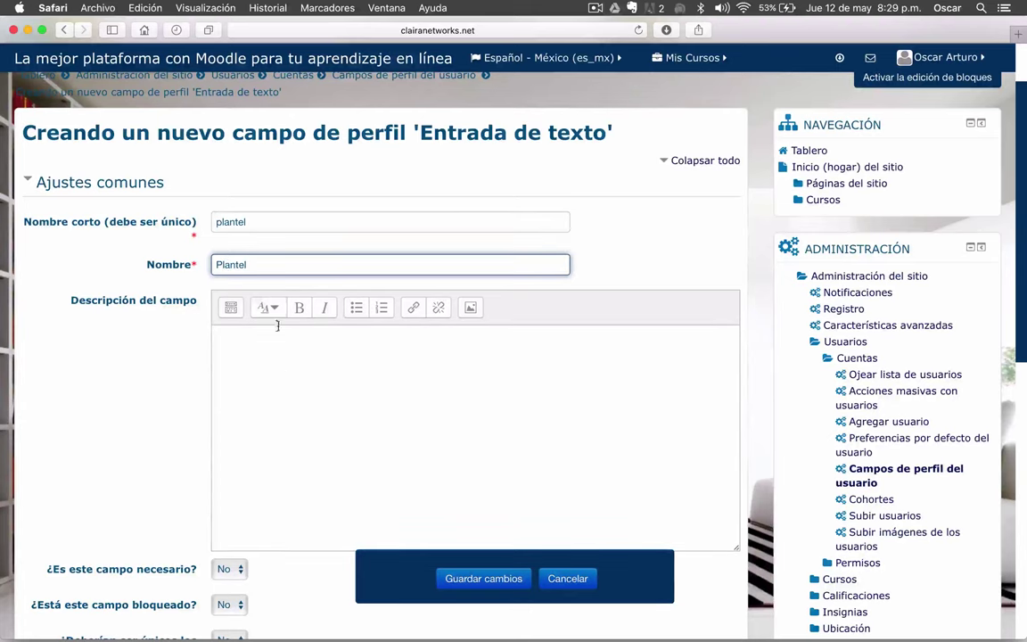
# - Write a description asking students to enter the type of plantel they need
pyautogui.scroll(-1, 198, 273)
pyautogui.scroll(-2, 198, 272)
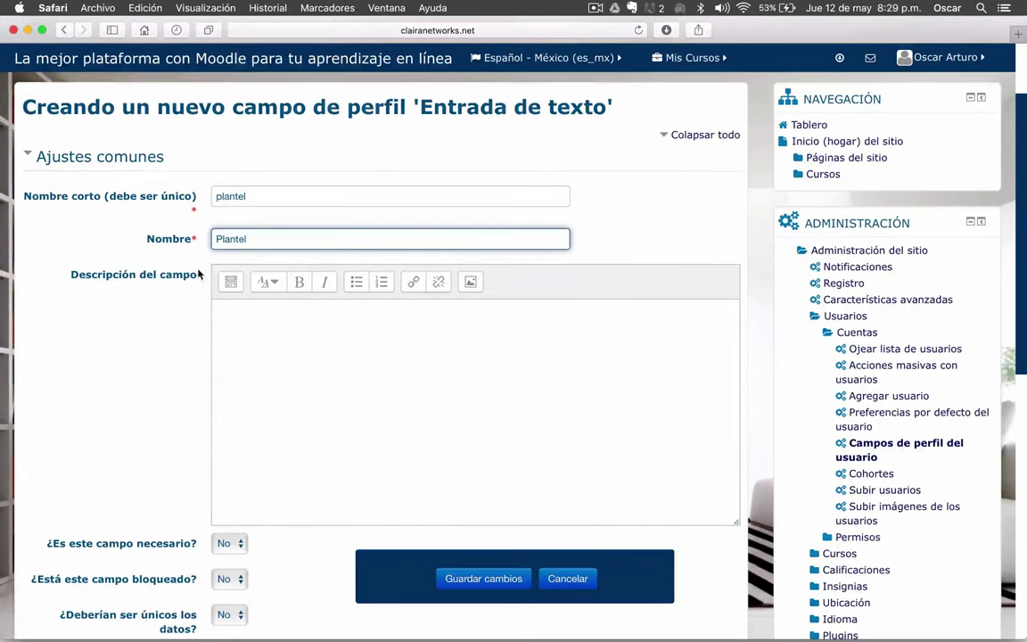
pyautogui.click(255, 379)
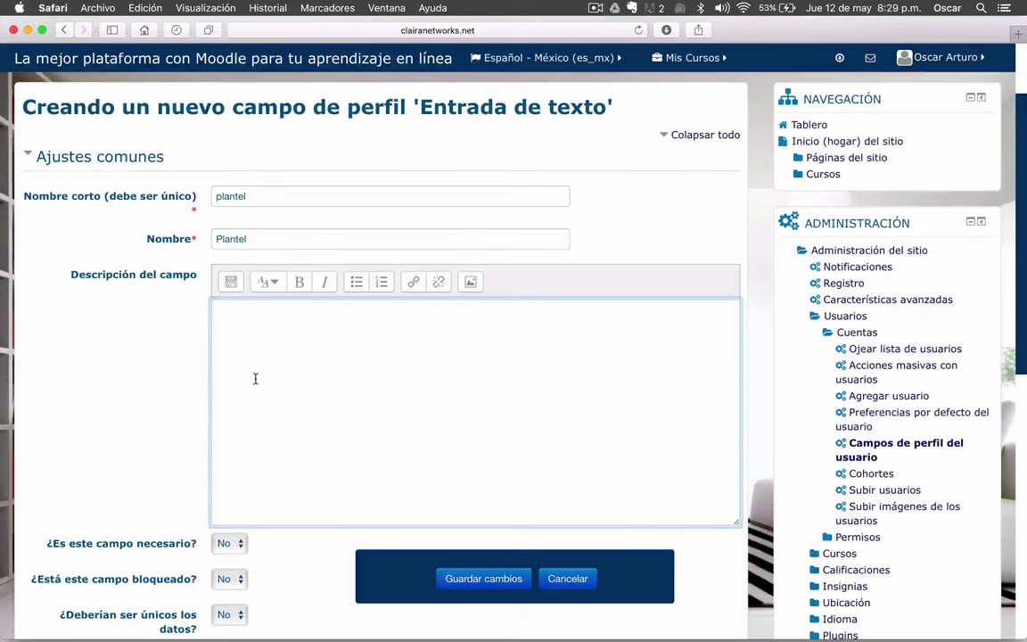
pyautogui.write('Es')
pyautogui.press('BackSpace')
pyautogui.write('n')
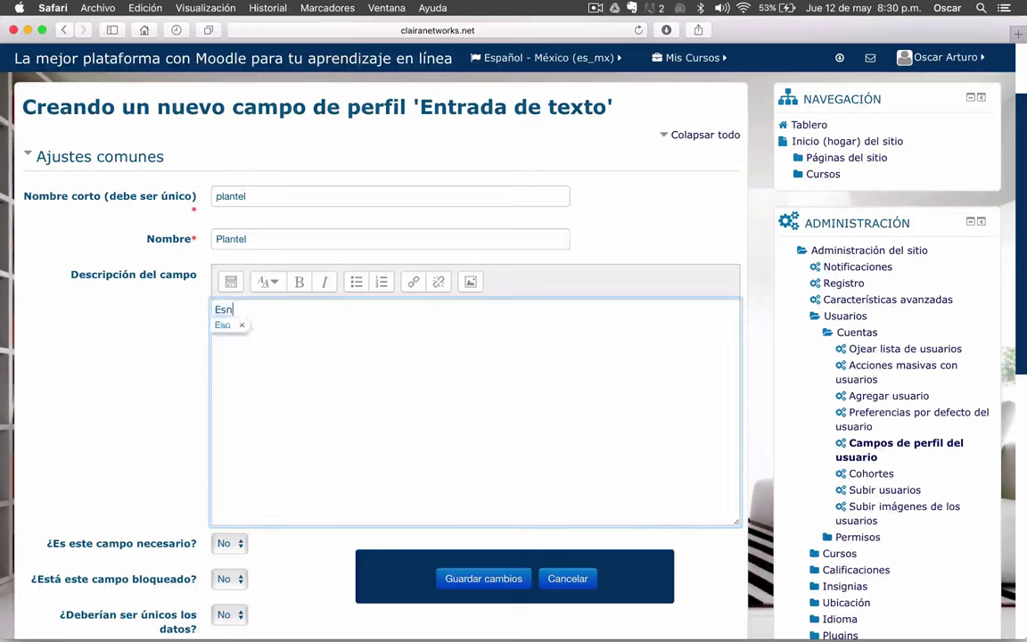
pyautogui.write(' este campo d')
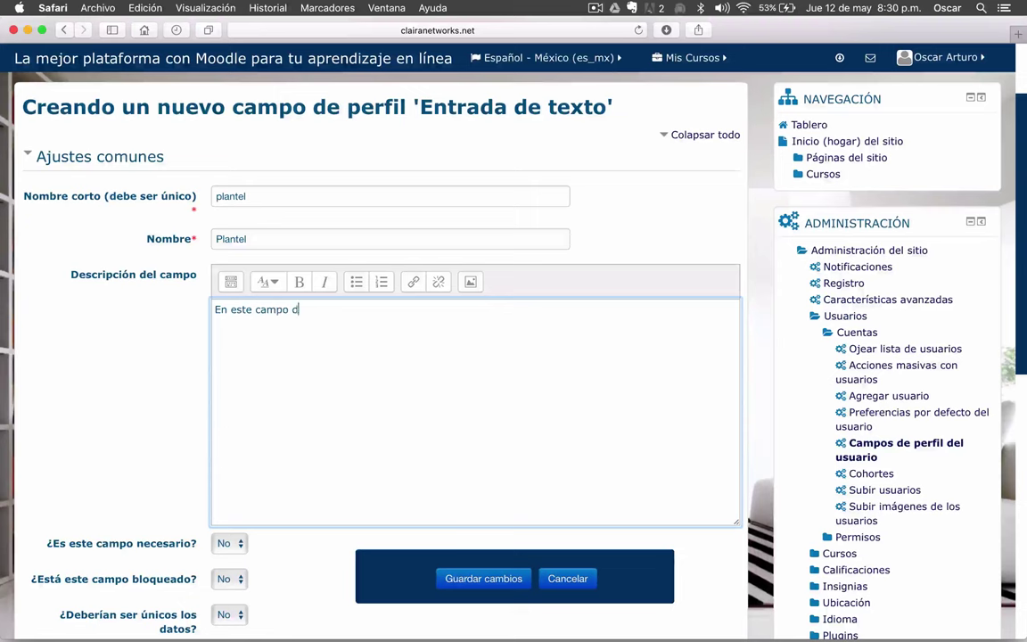
pyautogui.write('eberás colocar el tipo de pla')
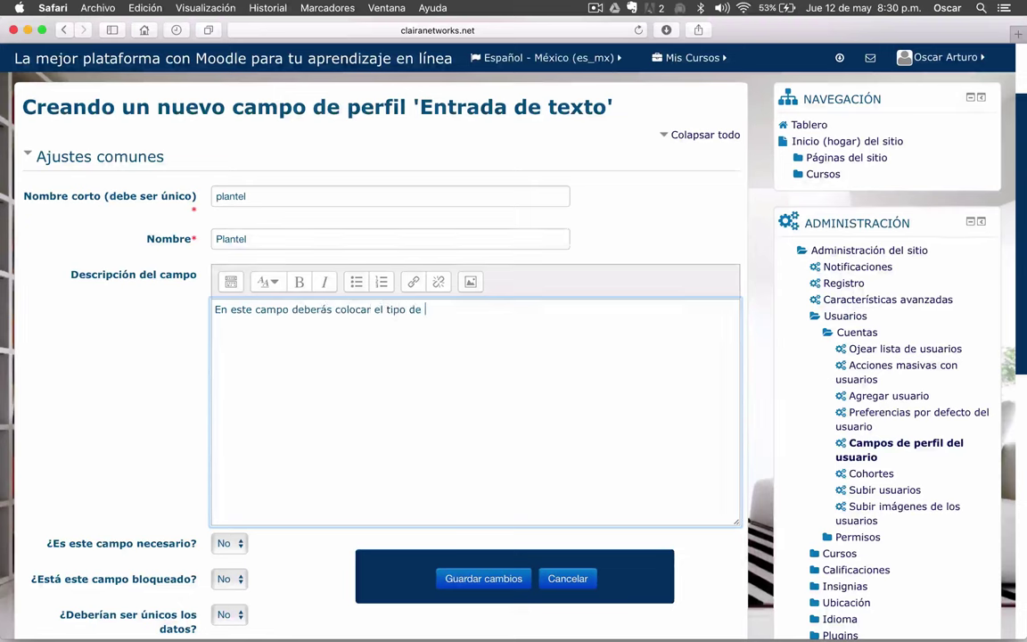
pyautogui.press('BackSpace')
pyautogui.press('BackSpace')
pyautogui.write('ntel al que perte')
pyautogui.write('neces')
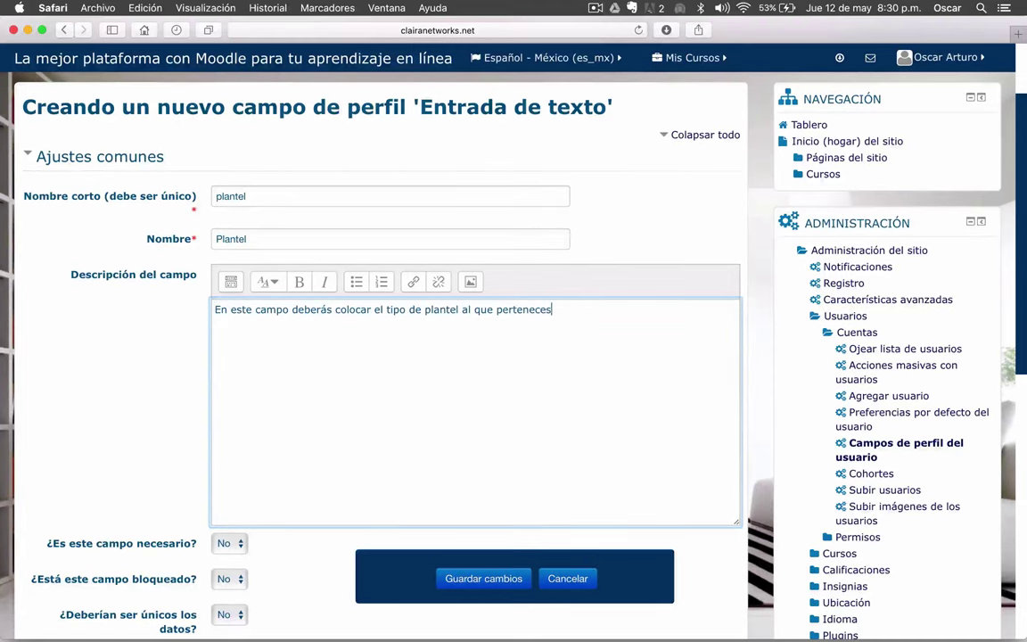
pyautogui.write('.')
pyautogui.scroll(-4, 31, 321)
pyautogui.click(89, 298)
# - Set '¿Es este campo necesario?' to Sí
pyautogui.scroll(-1, 89, 297)
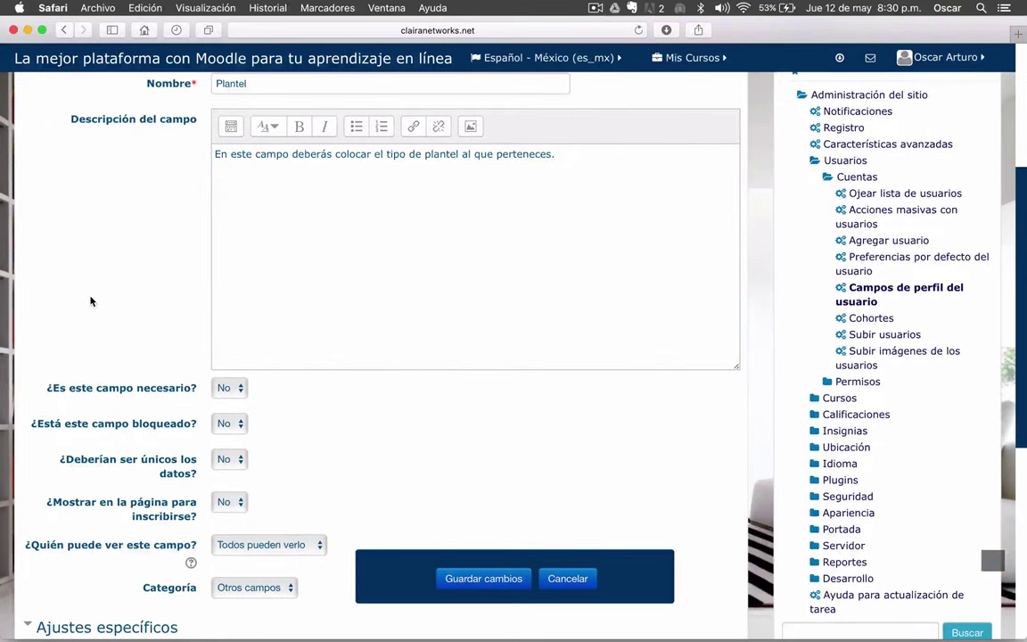
pyautogui.scroll(-2, 90, 301)
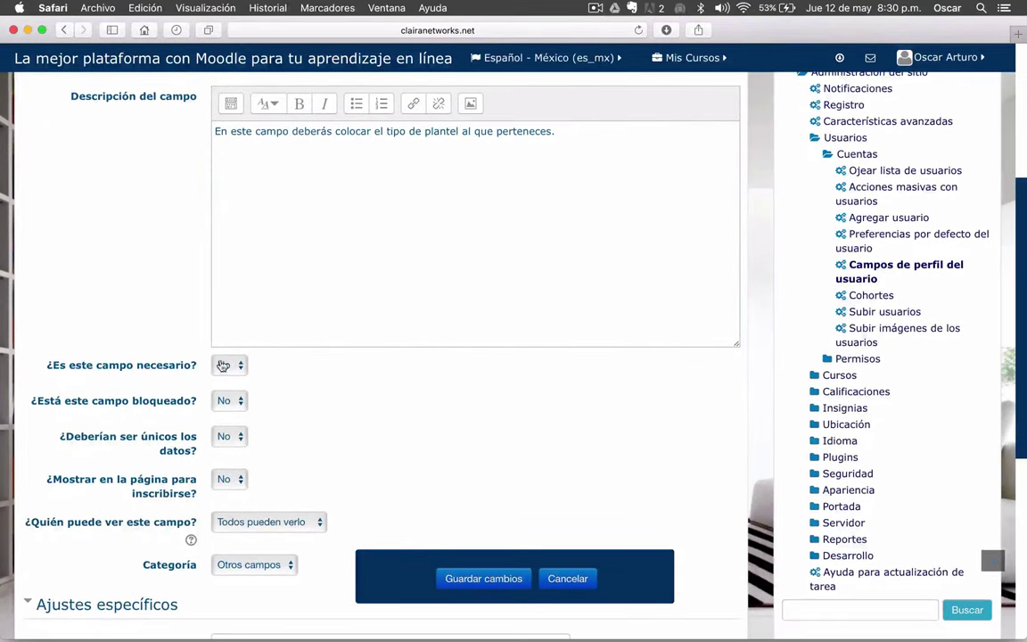
pyautogui.click(225, 366)
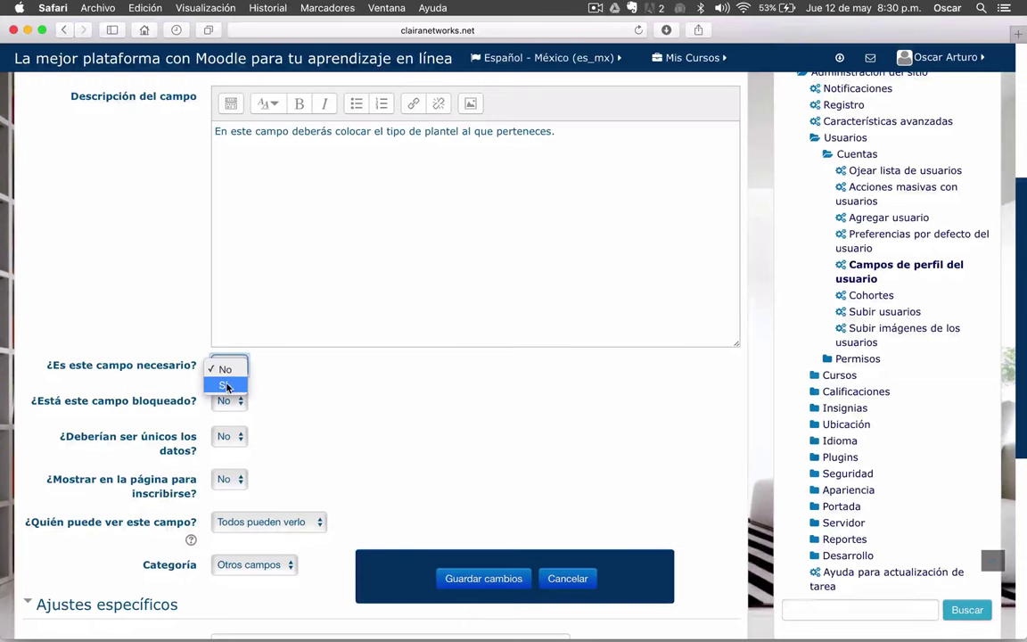
pyautogui.click(226, 385)
pyautogui.scroll(-5, 323, 392)
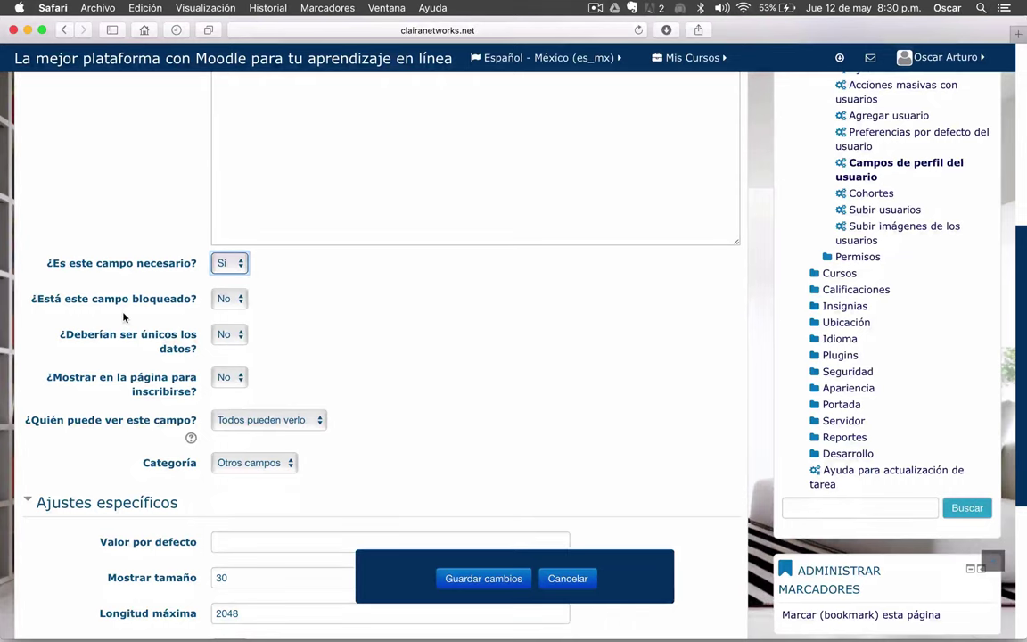
pyautogui.scroll(-2, 125, 314)
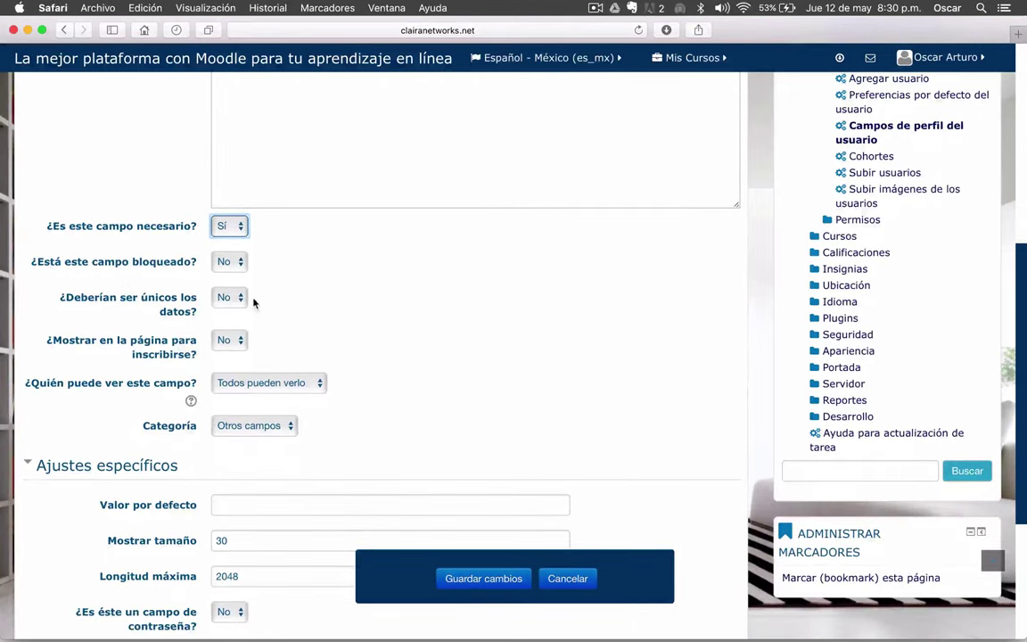
pyautogui.scroll(3, 247, 306)
pyautogui.hotkey('ctrl', 'Up')
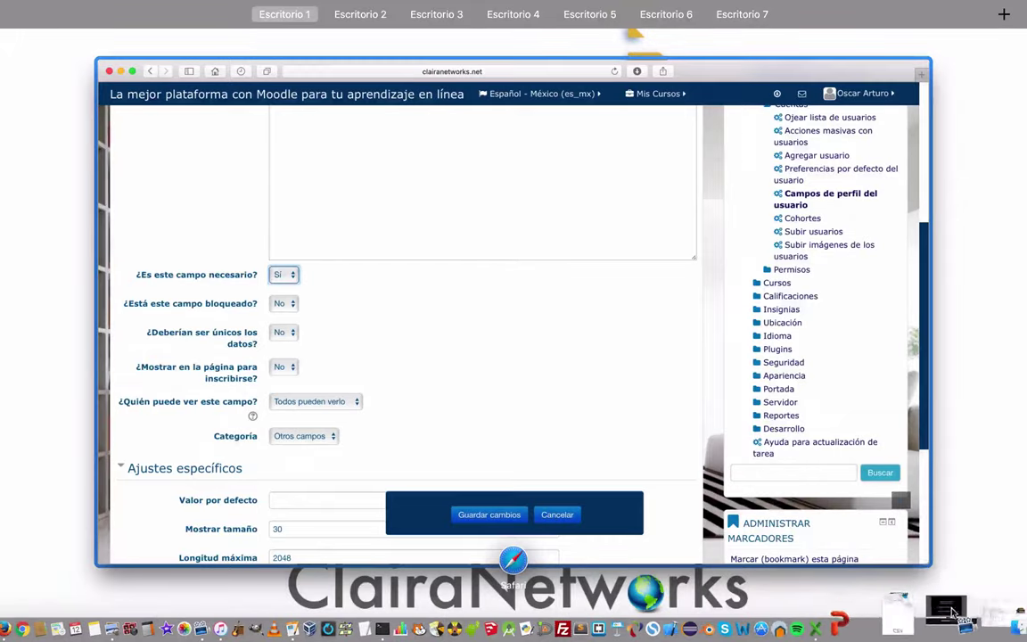
pyautogui.hotkey('ctrl', 'Up')
pyautogui.click(963, 612)
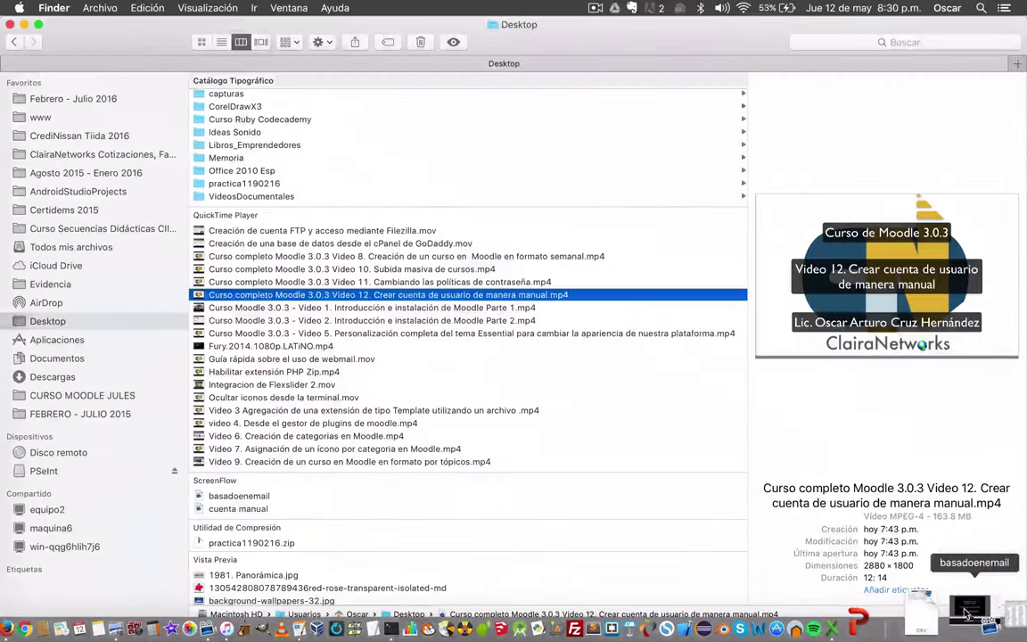
pyautogui.click(999, 611)
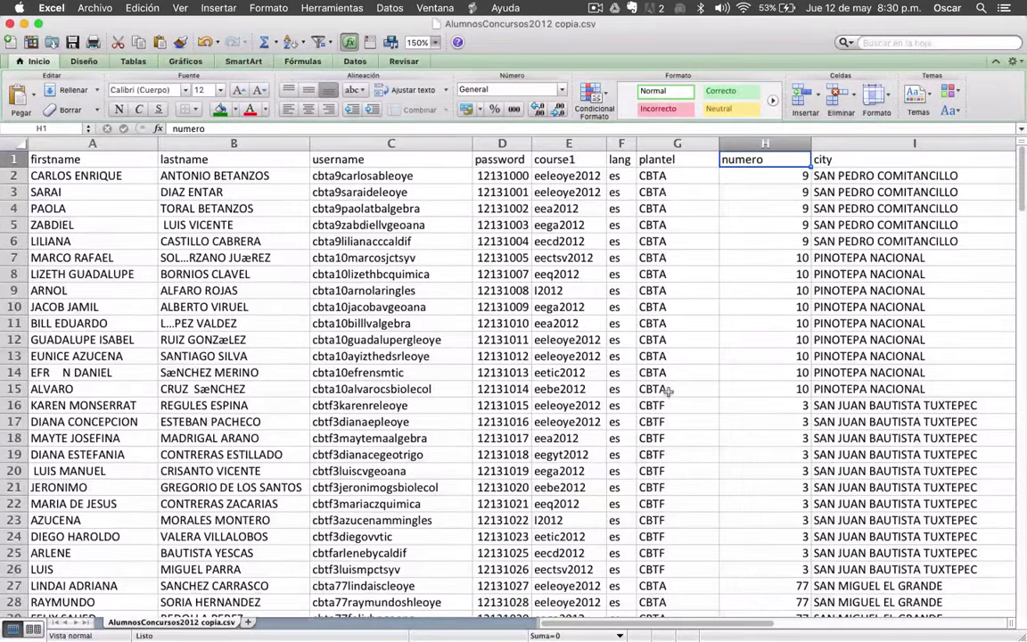
pyautogui.scroll(-5, 667, 391)
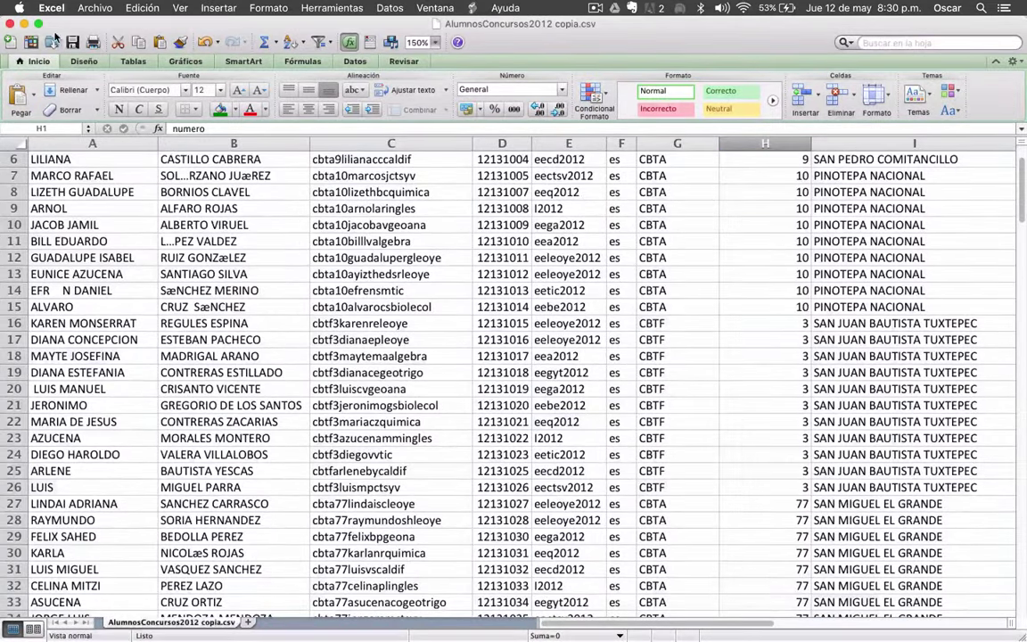
pyautogui.click(24, 25)
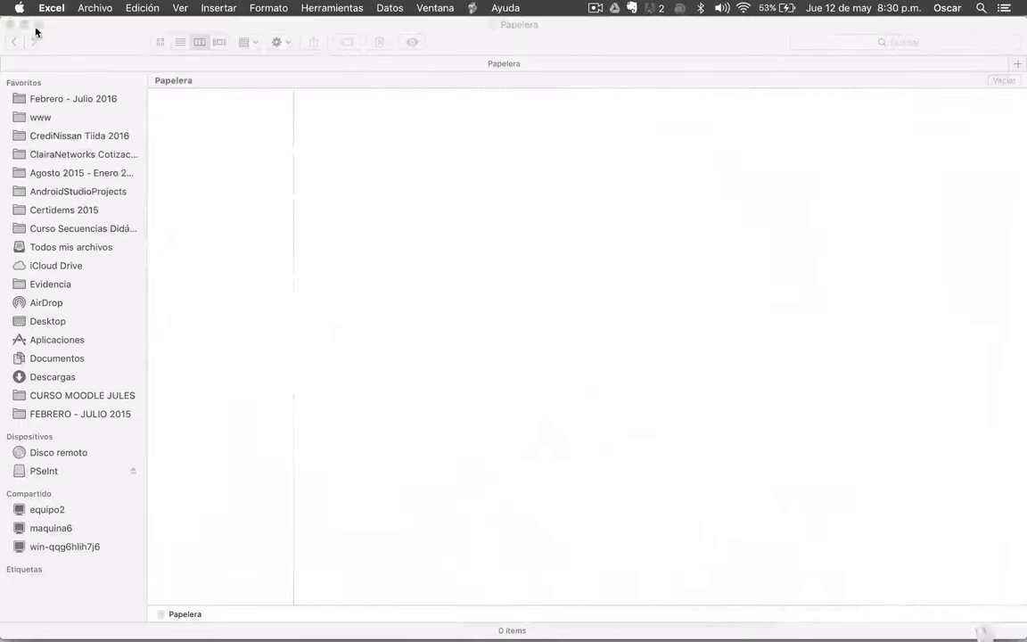
pyautogui.click(9, 24)
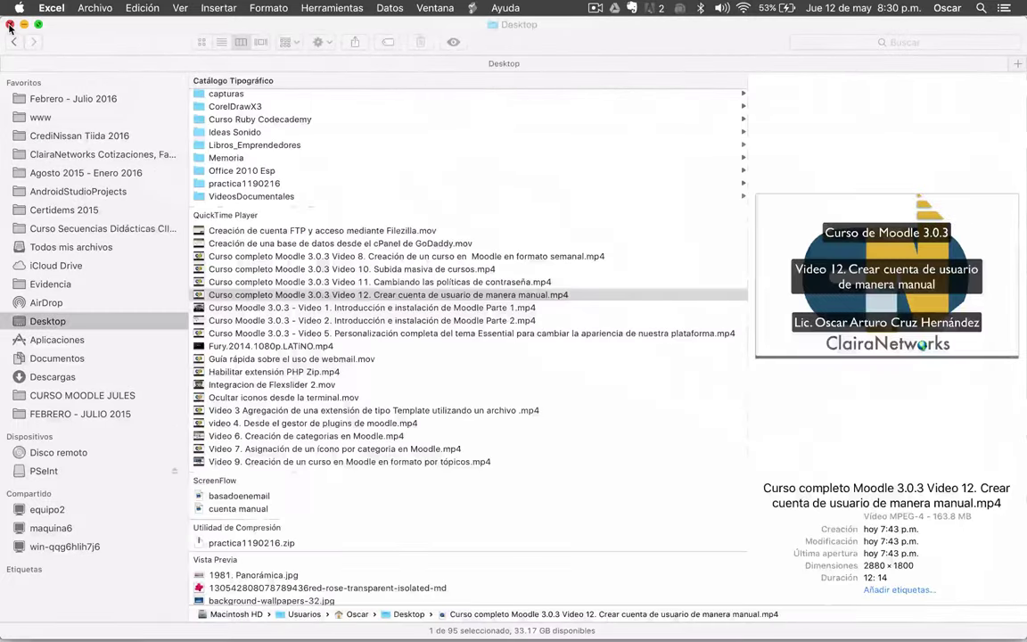
pyautogui.click(10, 25)
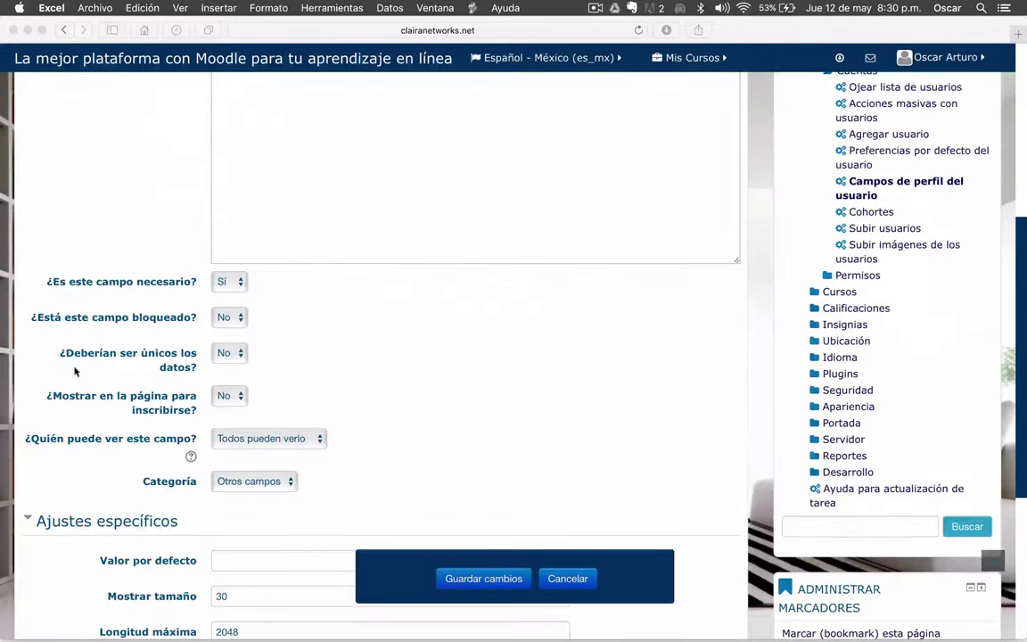
# - Set '¿Mostrar en la página para inscribirse?' to Sí
pyautogui.scroll(-3, 134, 374)
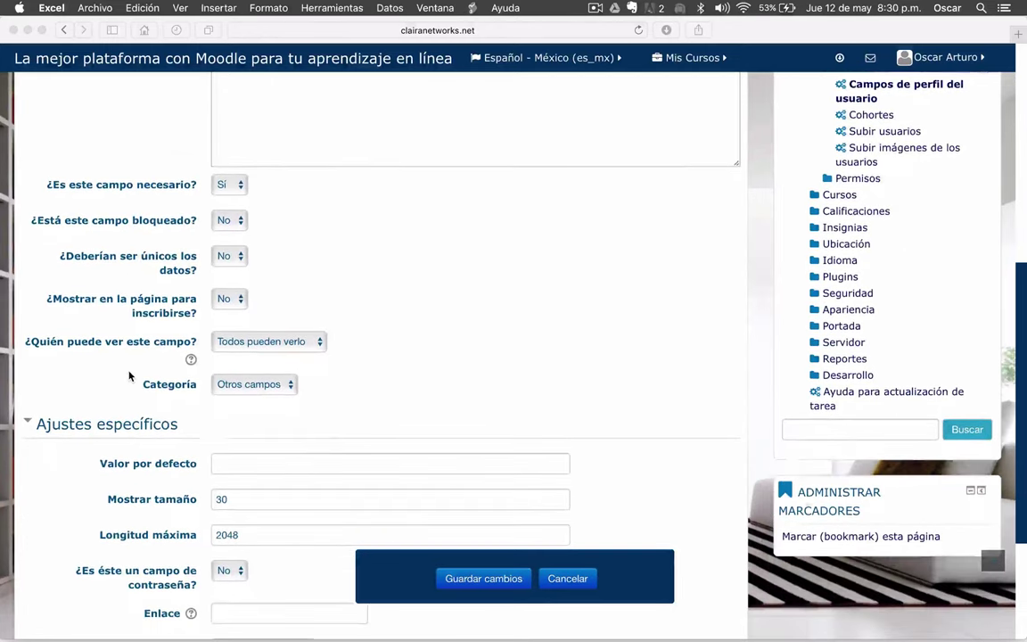
pyautogui.click(241, 302)
pyautogui.click(242, 302)
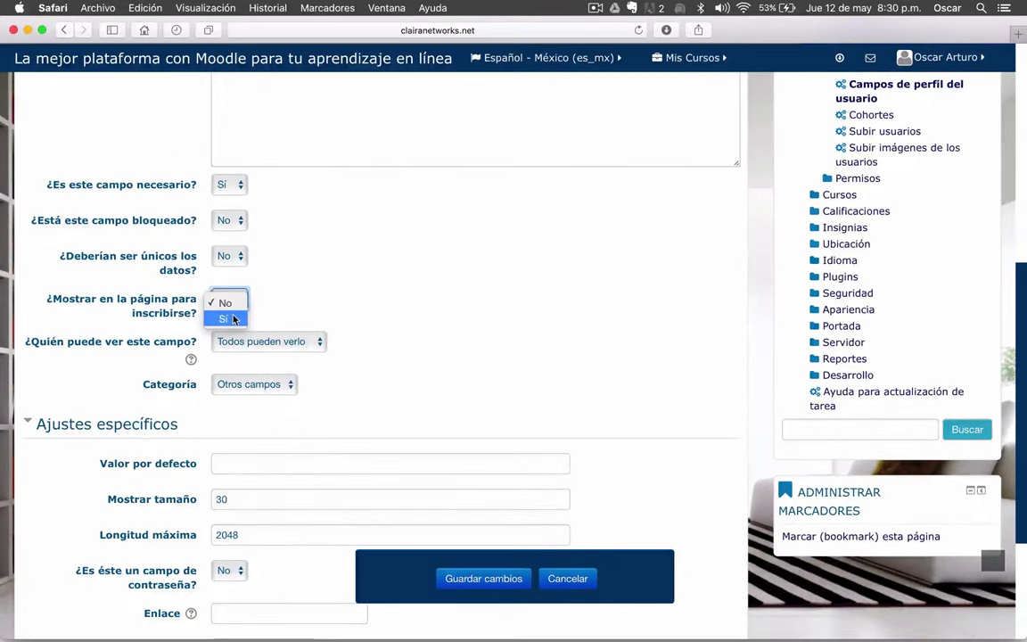
pyautogui.click(231, 320)
# - Keep the field's Categoría as Otros campos
pyautogui.scroll(-2, 464, 343)
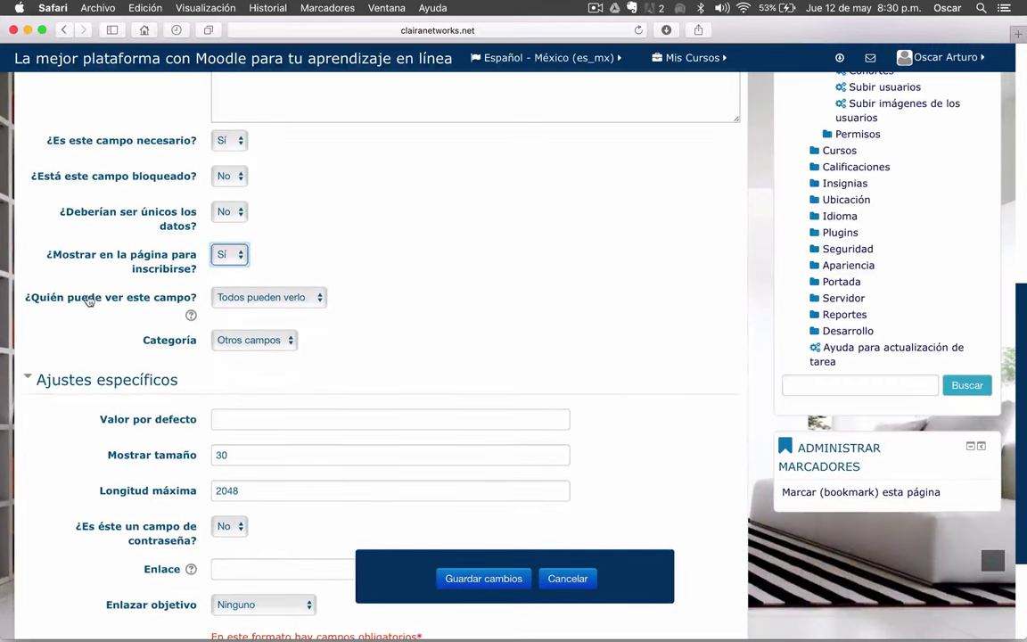
pyautogui.scroll(-2, 89, 301)
pyautogui.scroll(-1, 107, 294)
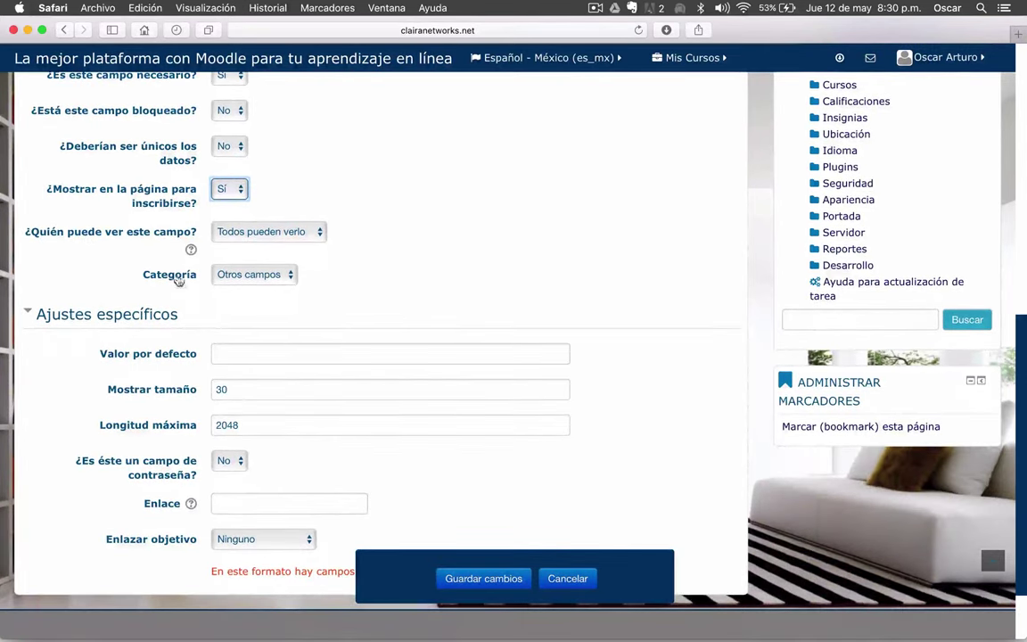
pyautogui.scroll(1, 512, 291)
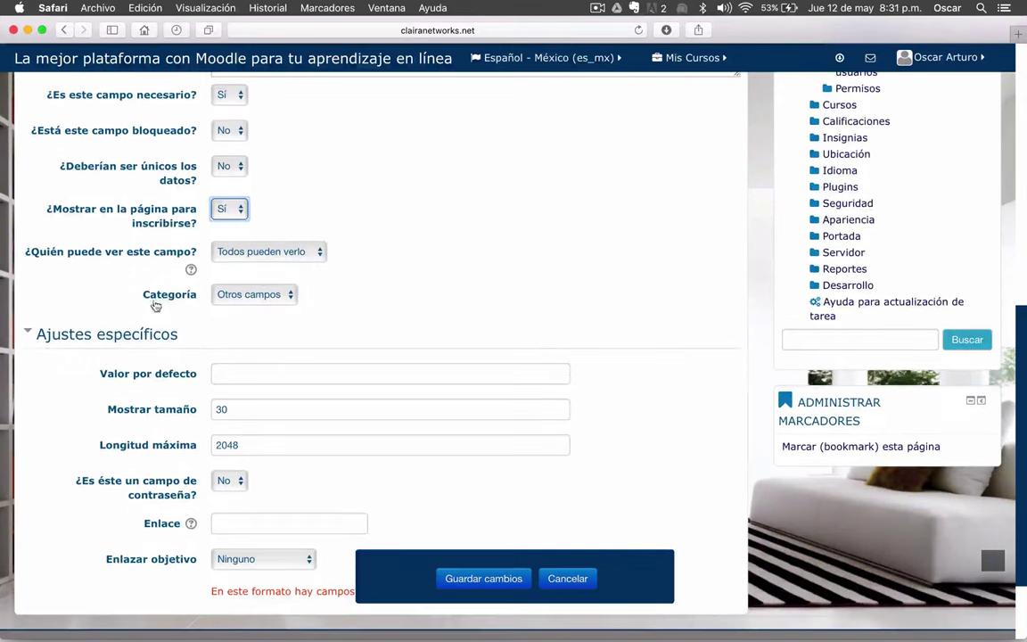
pyautogui.click(294, 297)
pyautogui.click(332, 298)
pyautogui.scroll(-3, 387, 300)
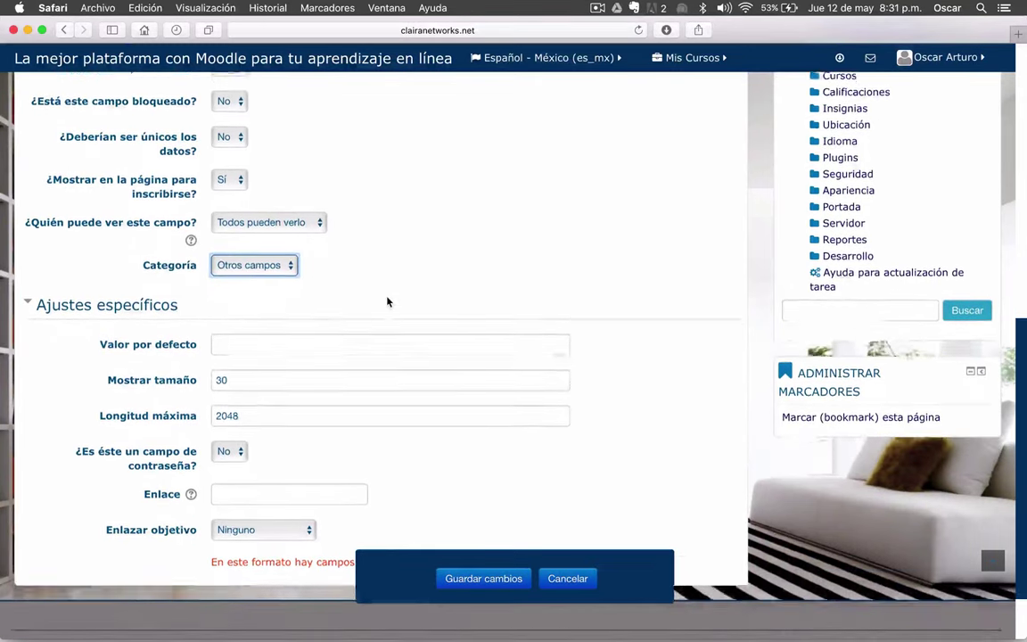
pyautogui.click(241, 312)
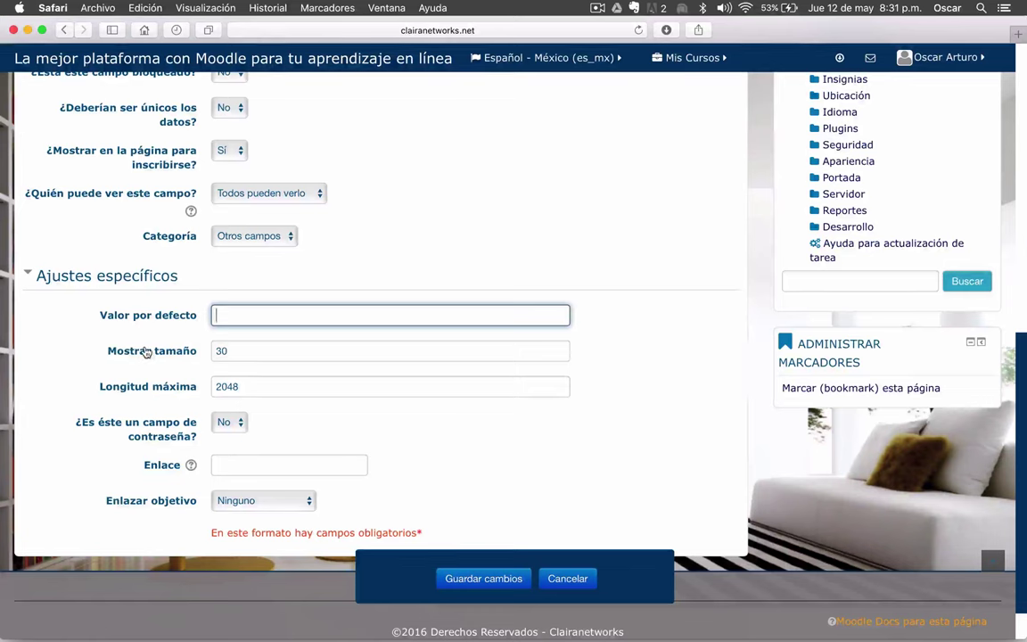
# - Enter default value 'plantel', keep display size 30 and maximum length 2048, password field No
pyautogui.write('plantel')
pyautogui.scroll(-1, 160, 329)
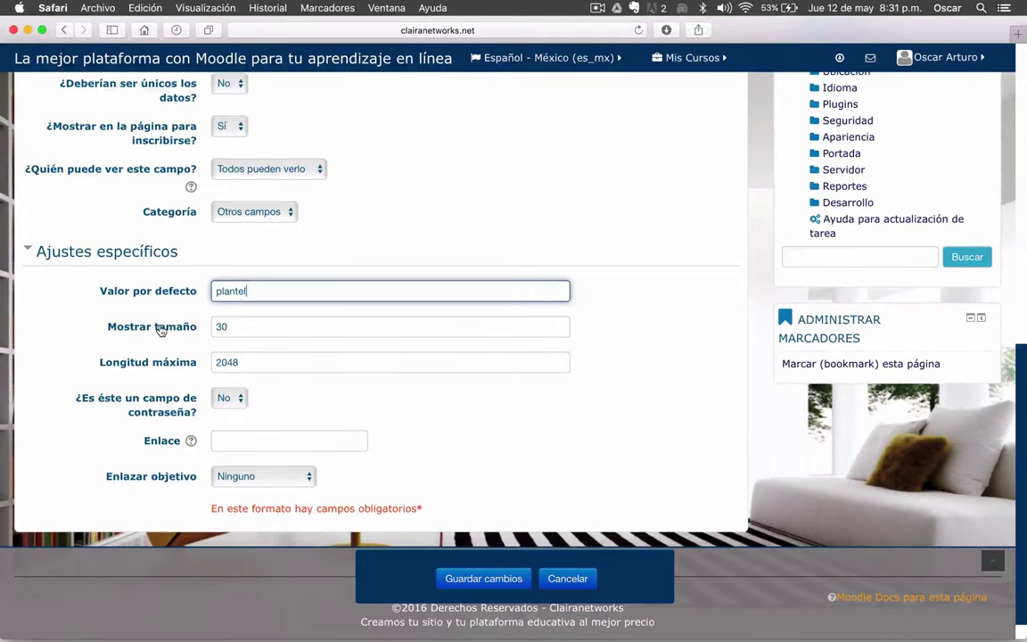
pyautogui.scroll(-1, 190, 328)
pyautogui.click(193, 294)
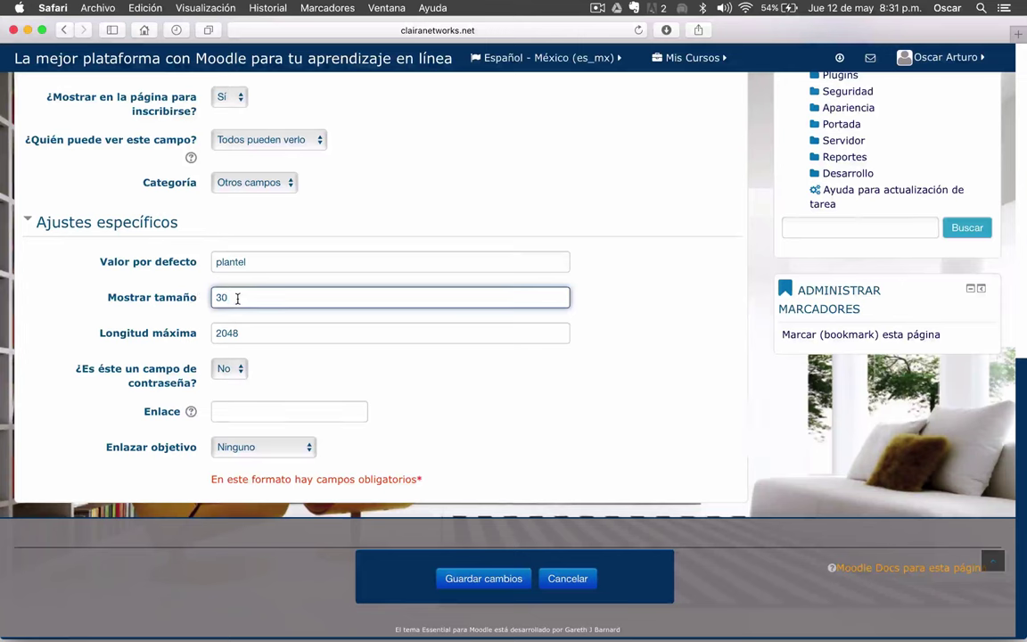
pyautogui.click(254, 335)
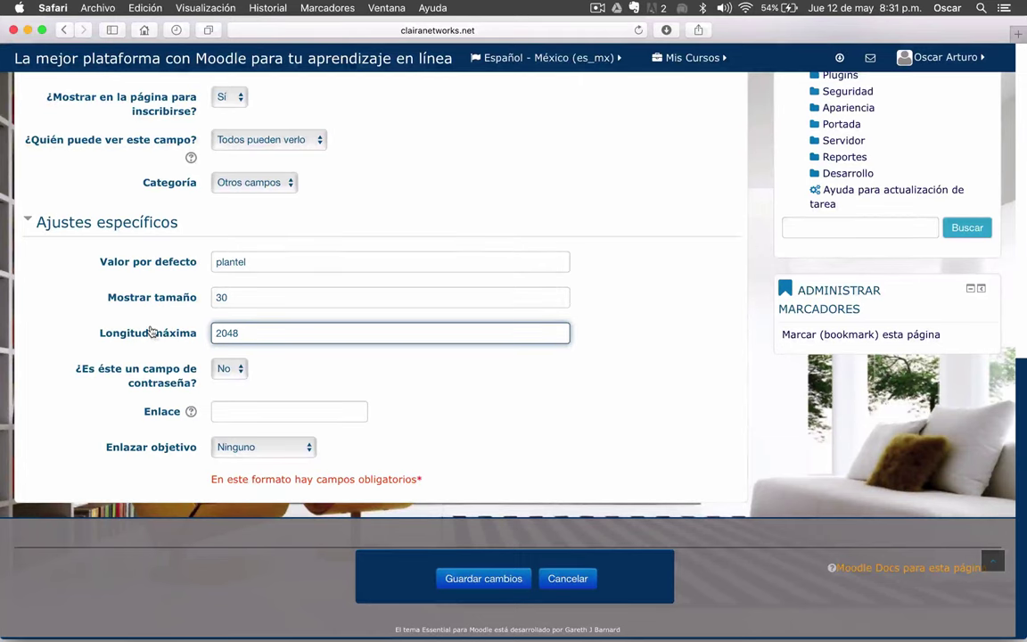
pyautogui.scroll(-1, 159, 330)
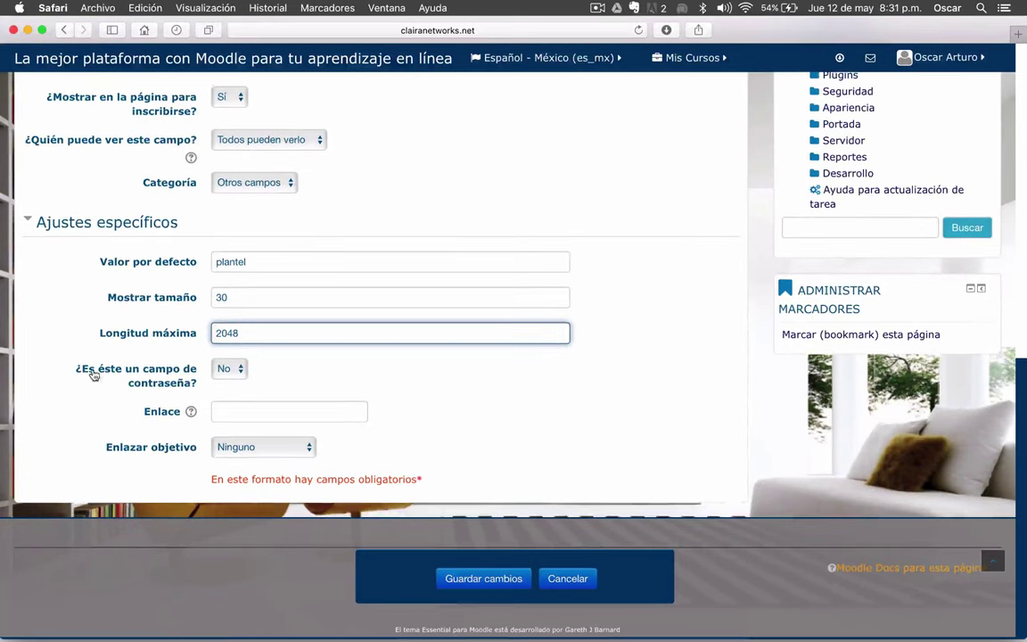
pyautogui.click(242, 374)
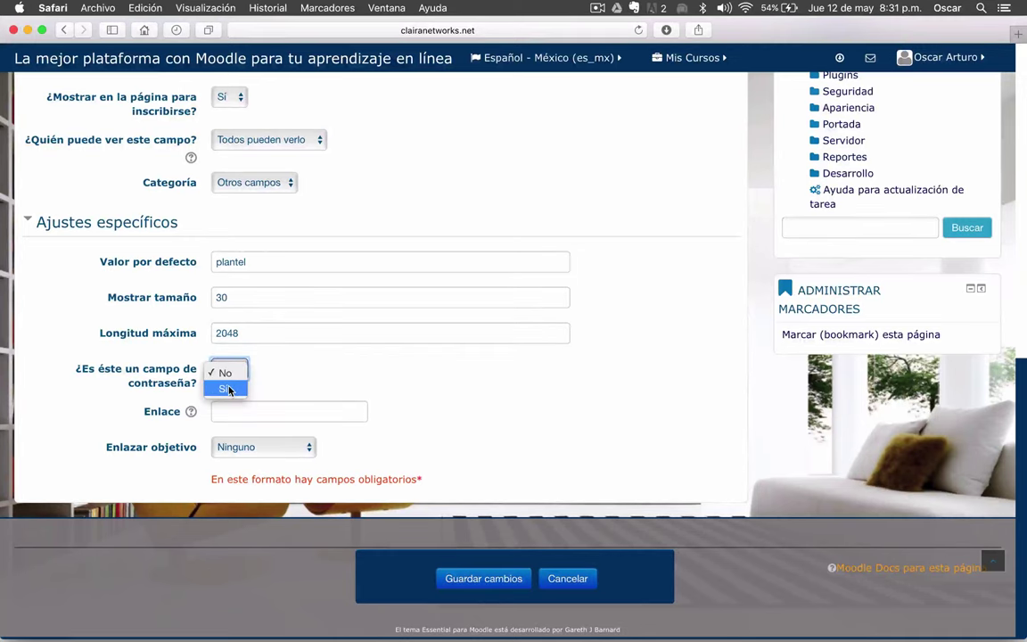
pyautogui.click(316, 383)
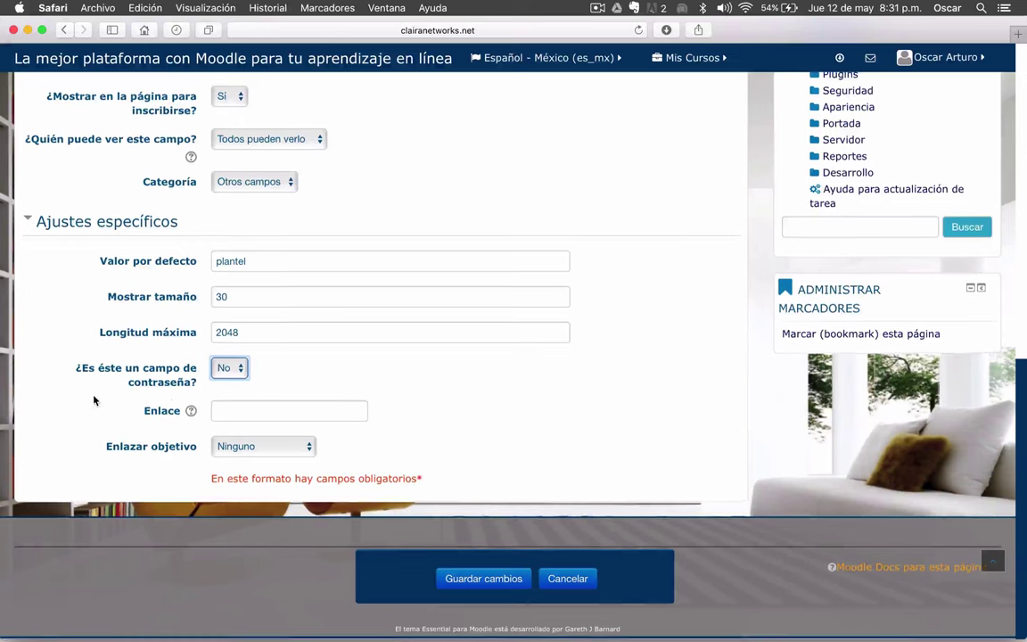
# - Review the Enlace help, then save the Plantel field with Guardar cambios
pyautogui.click(192, 415)
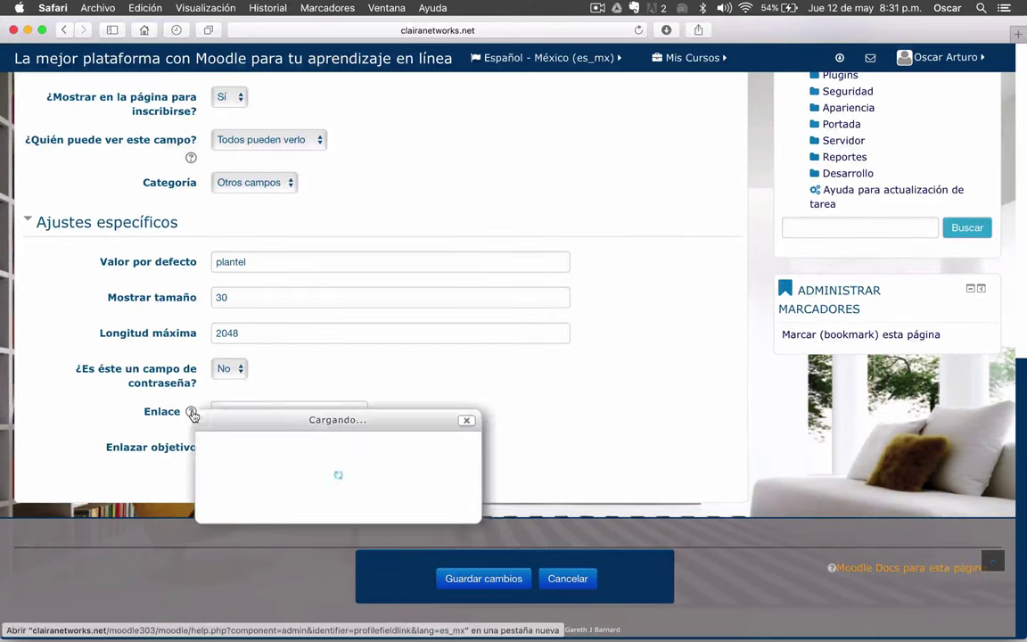
pyautogui.click(465, 422)
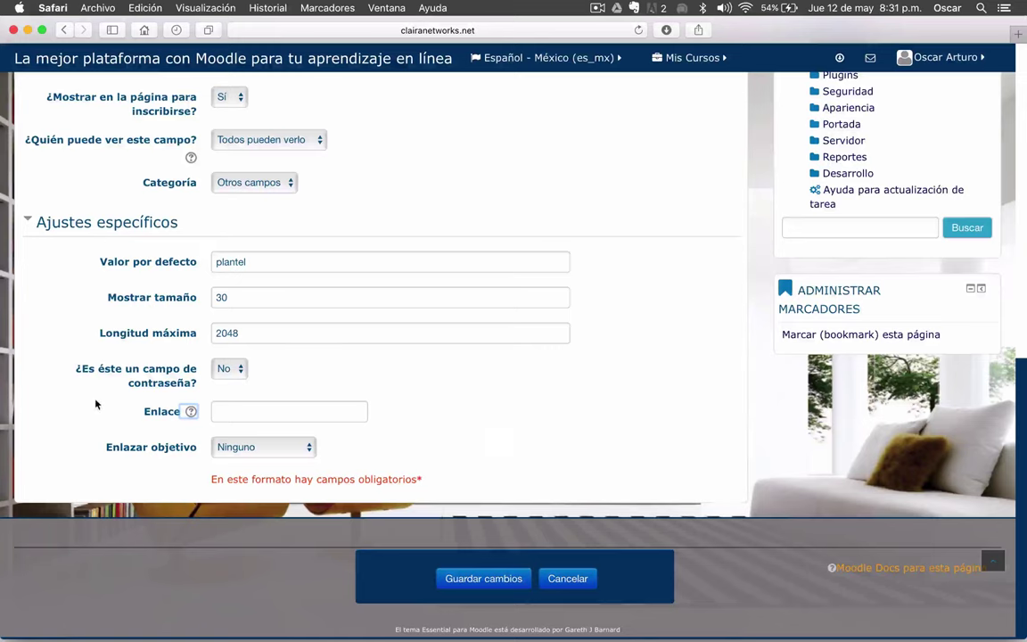
pyautogui.scroll(1, 398, 467)
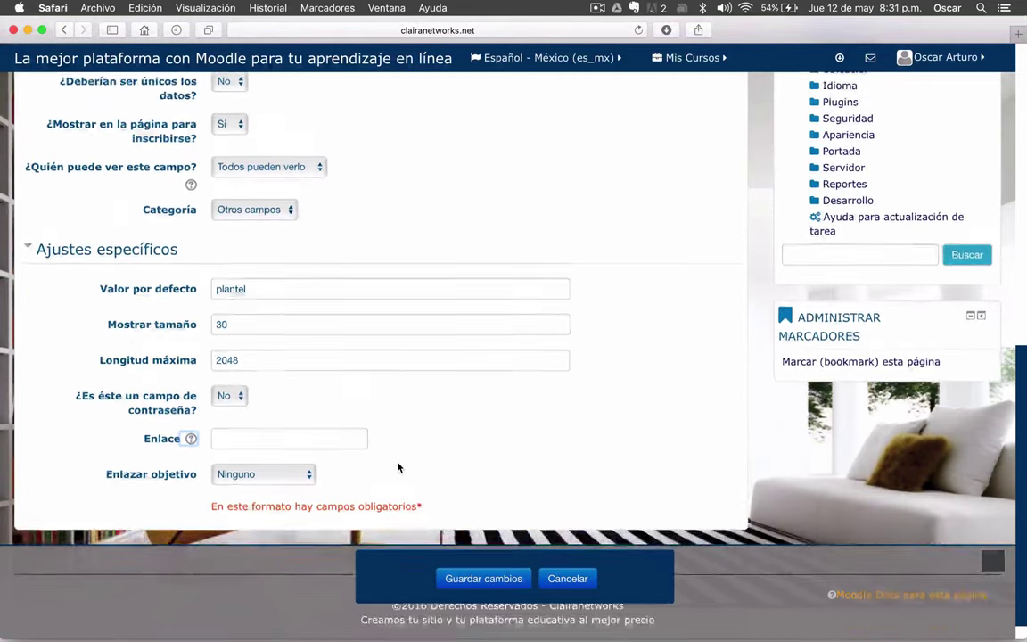
pyautogui.scroll(10, 398, 467)
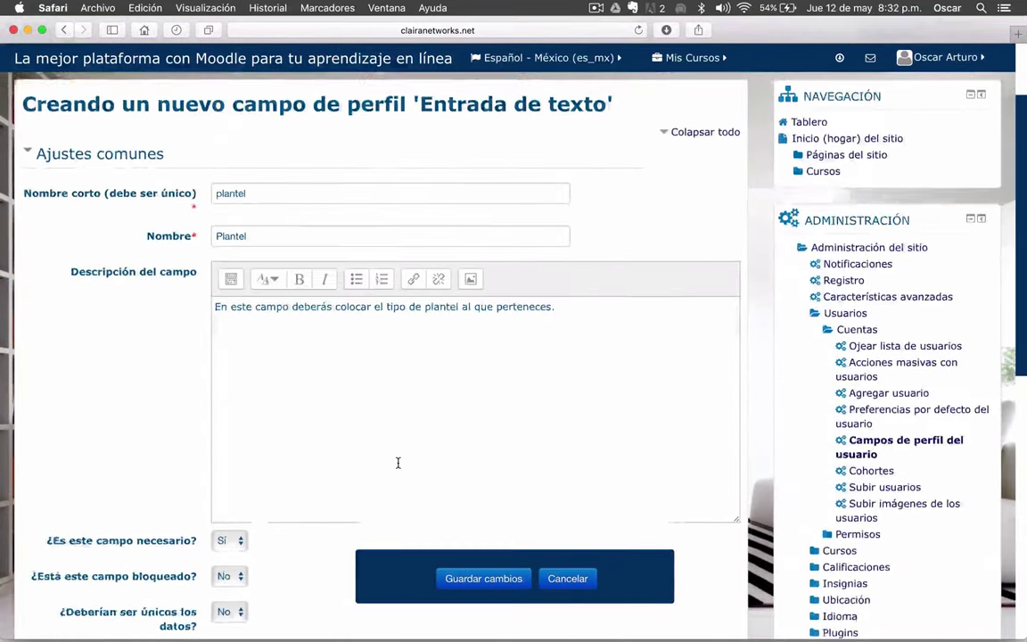
pyautogui.scroll(-1, 398, 462)
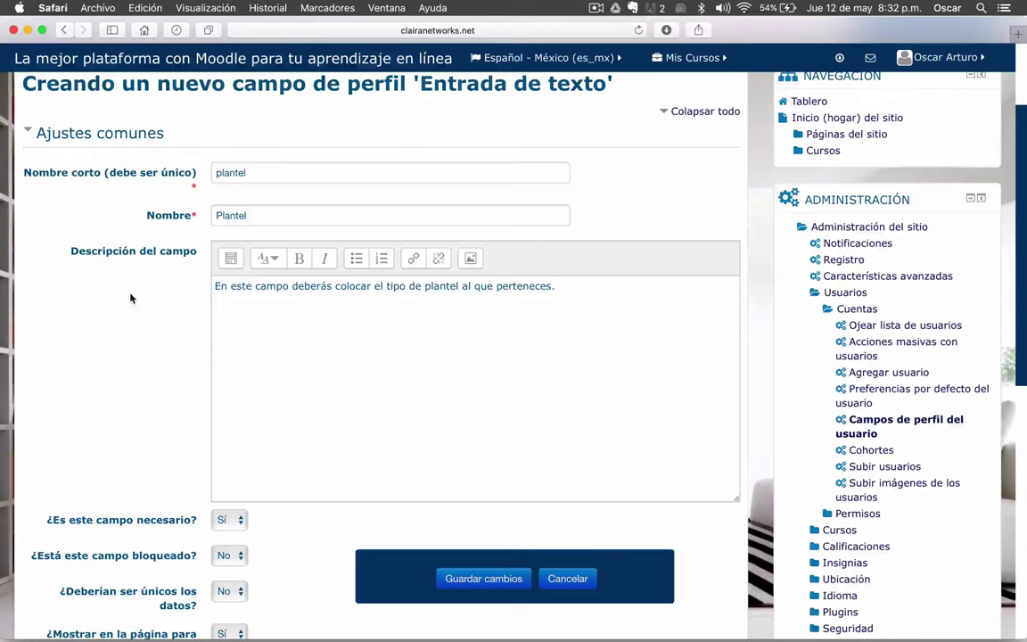
pyautogui.scroll(-10, 131, 298)
pyautogui.scroll(10, 131, 298)
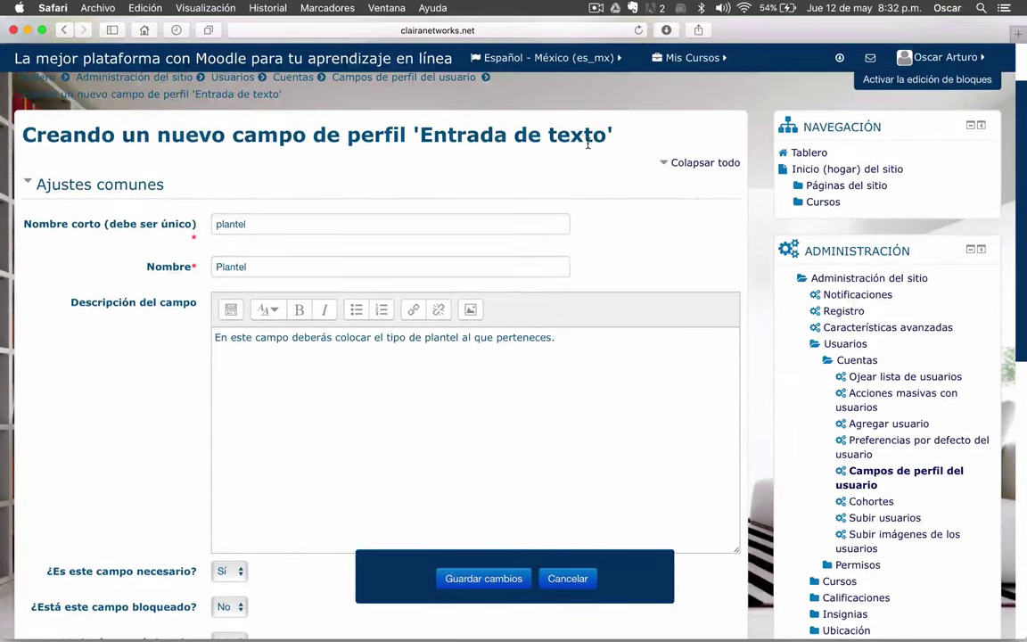
pyautogui.scroll(-10, 587, 141)
pyautogui.click(452, 579)
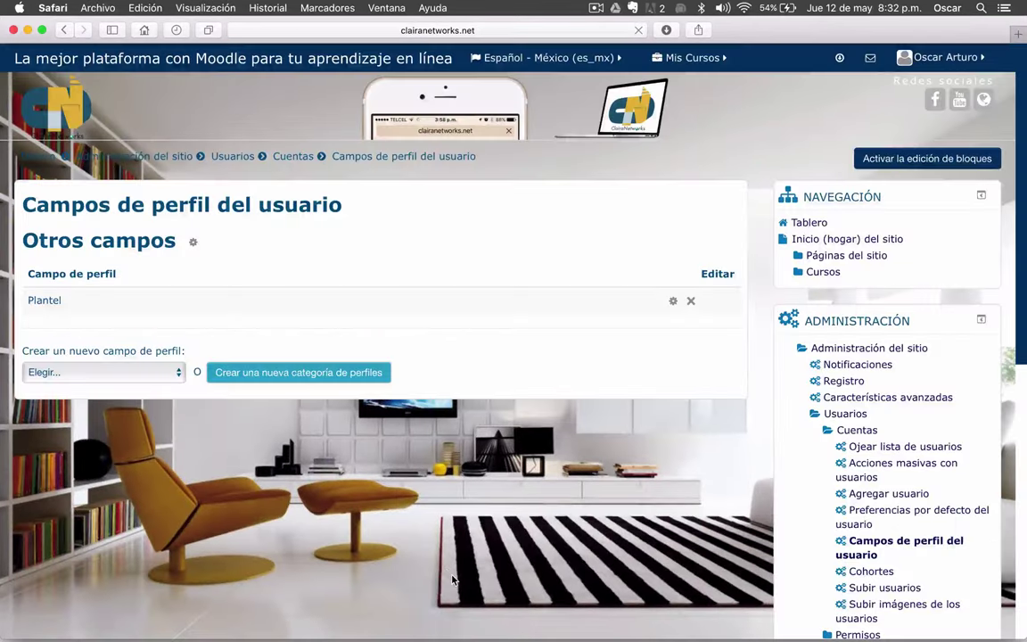
pyautogui.scroll(-1, 343, 490)
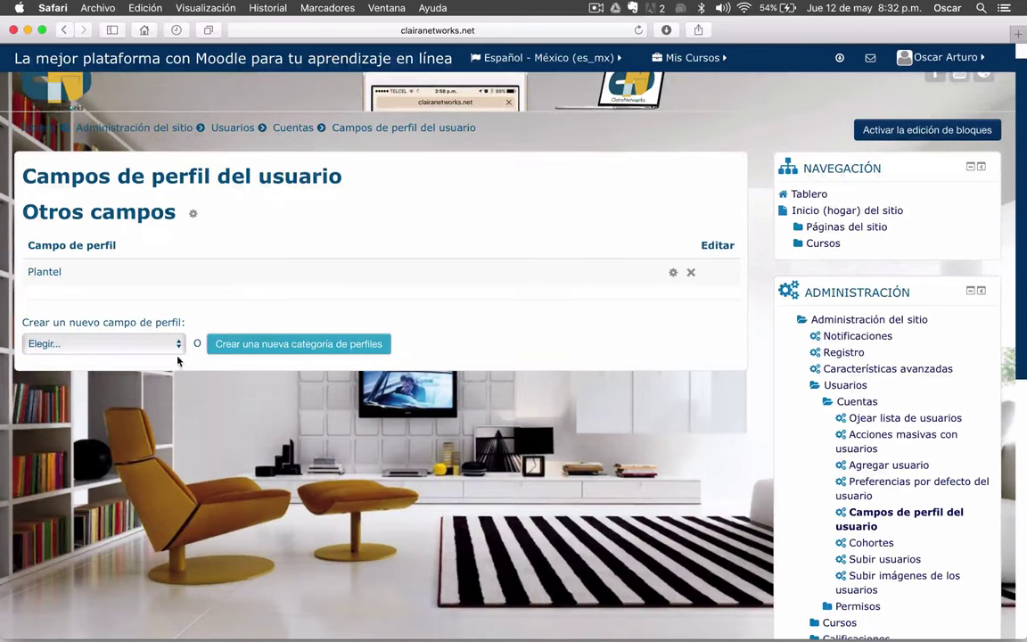
# - Create a text-input field with short name 'curp', name 'CURP', description 'Este es el CURP'
pyautogui.click(165, 344)
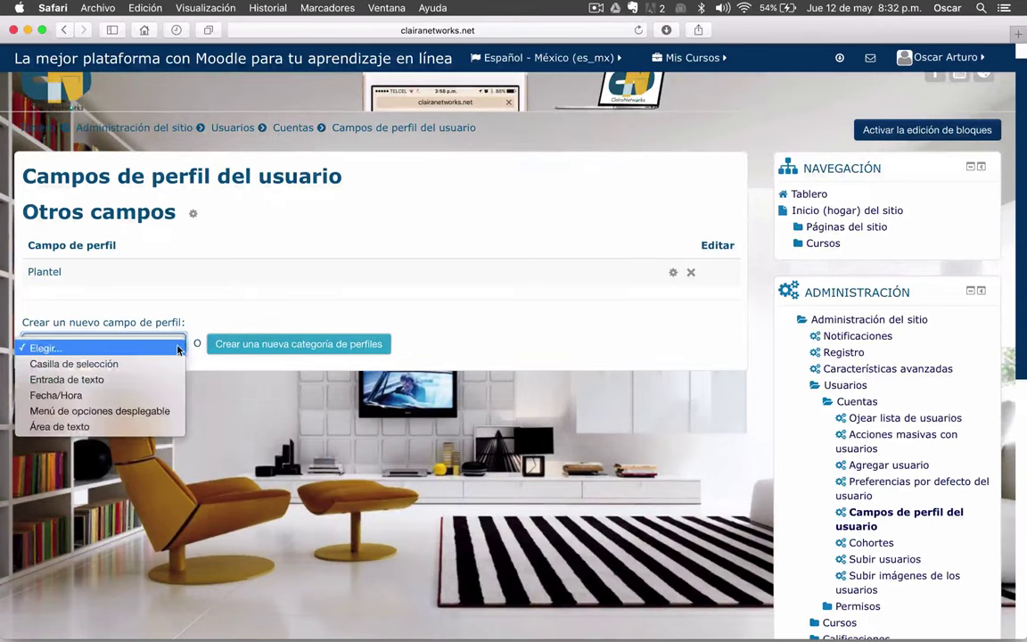
pyautogui.click(93, 380)
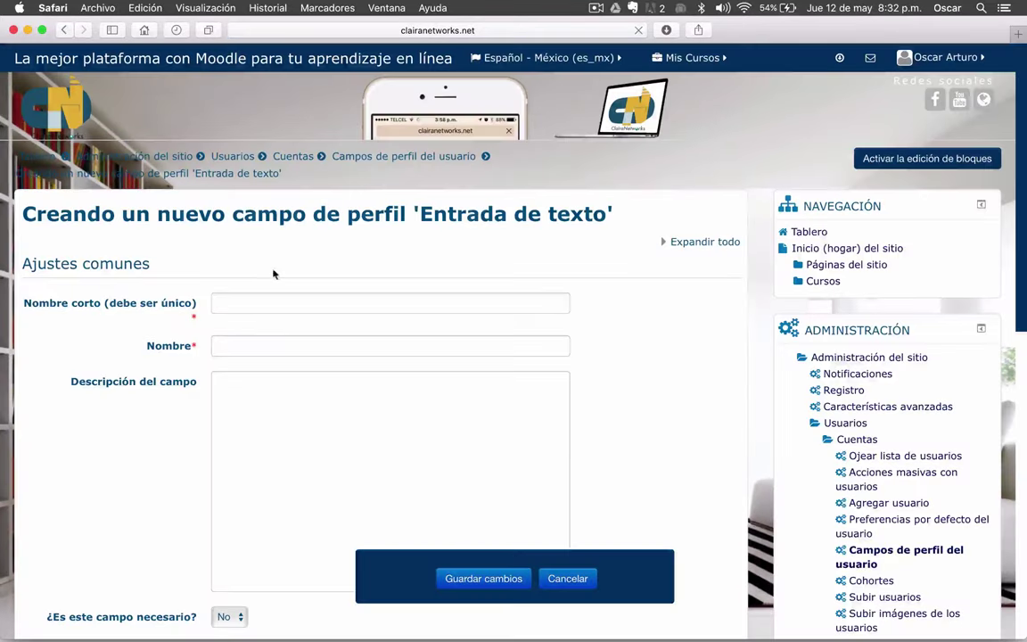
pyautogui.scroll(-2, 178, 267)
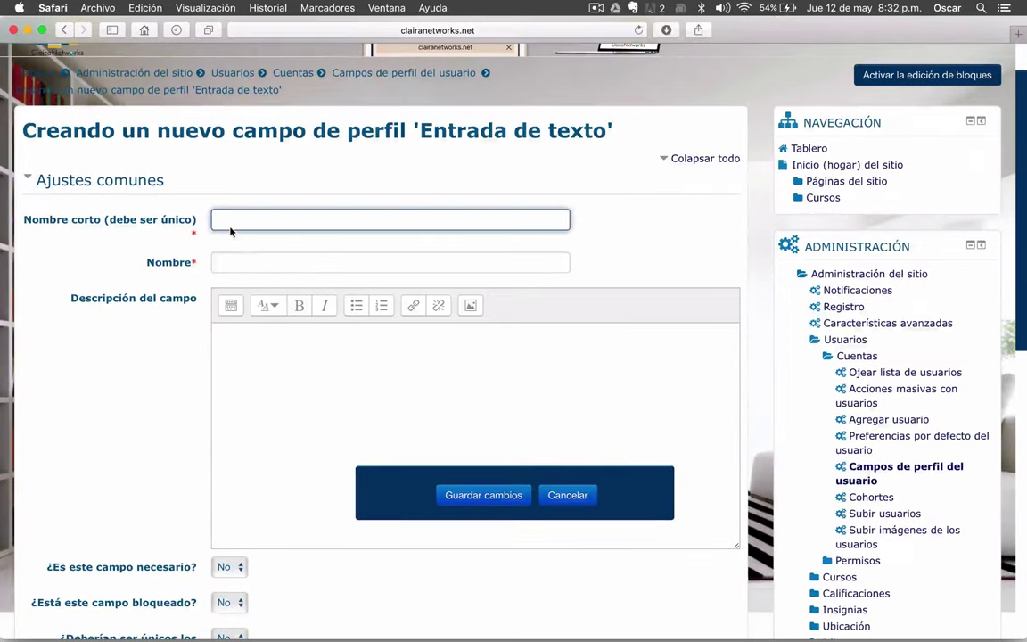
pyautogui.write('curp')
pyautogui.press('Tab')
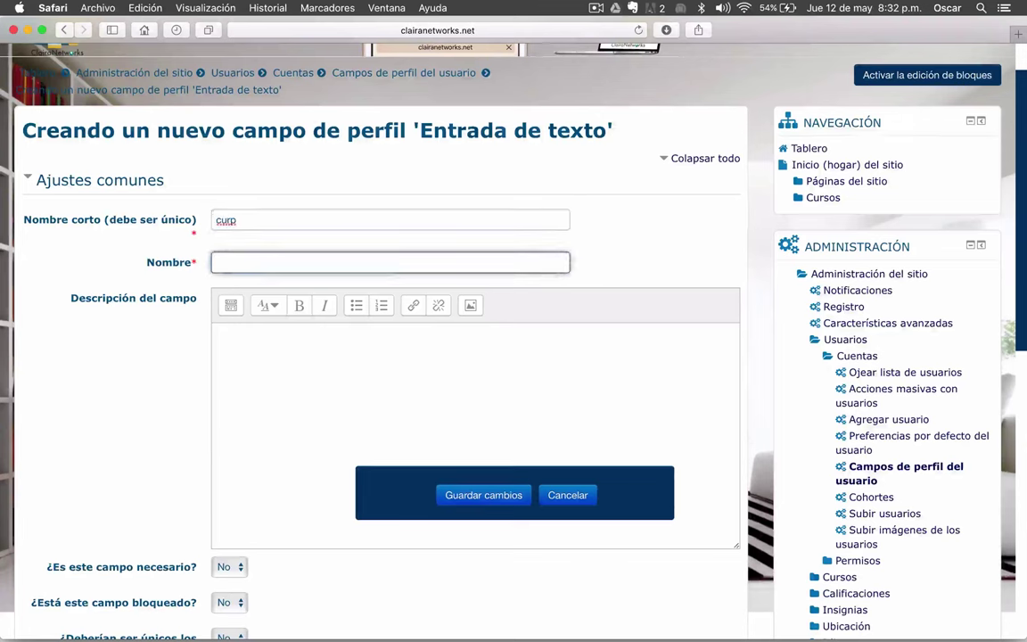
pyautogui.write('CURP')
pyautogui.press('Tab')
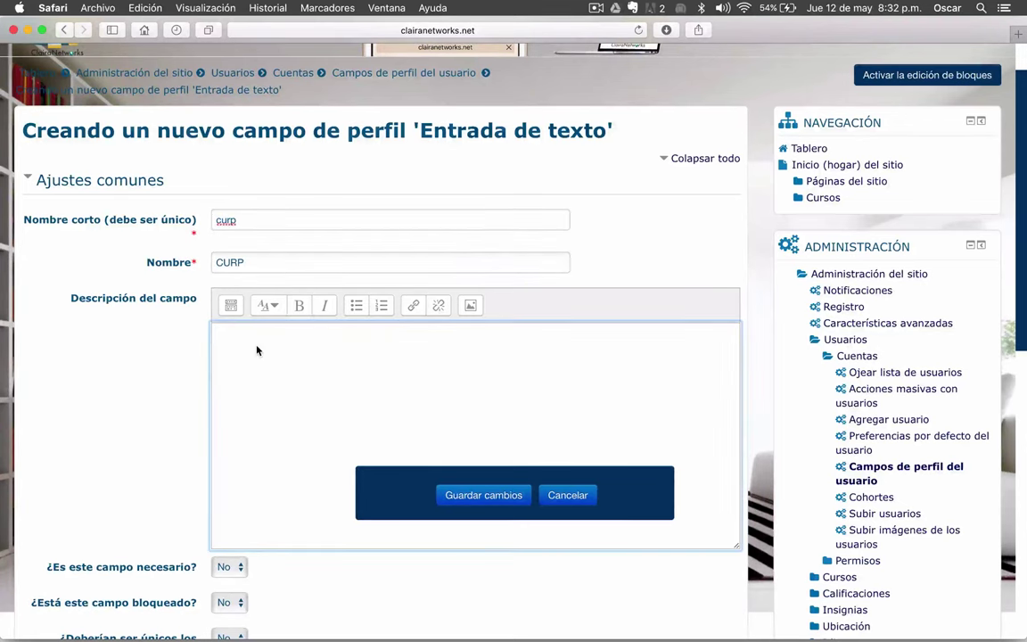
pyautogui.write('Este es el CURP')
# - Make the CURP field required and its data unique
pyautogui.scroll(-5, 159, 419)
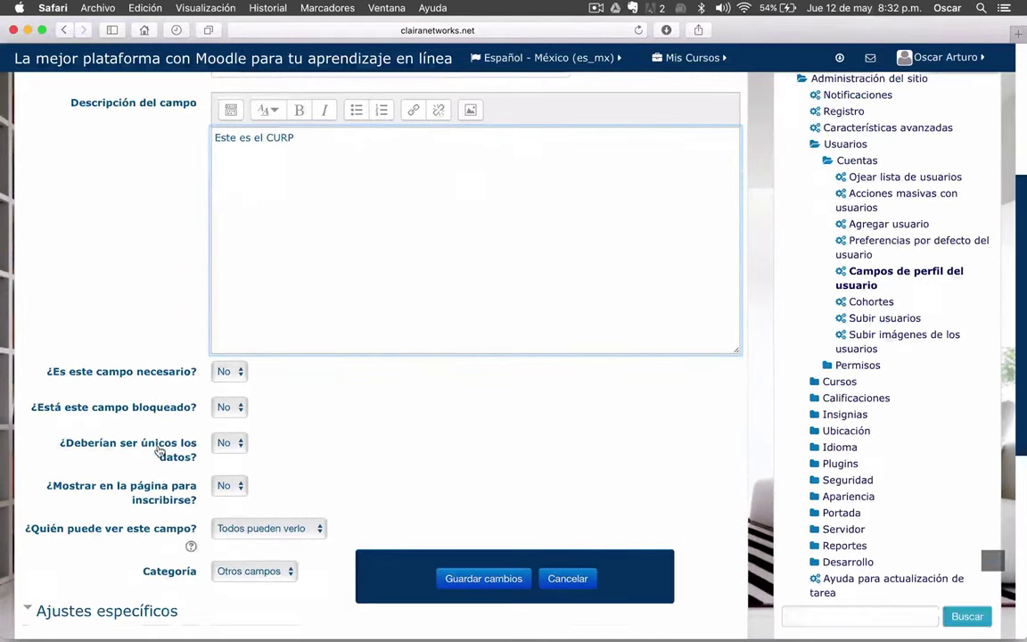
pyautogui.click(229, 371)
pyautogui.click(225, 387)
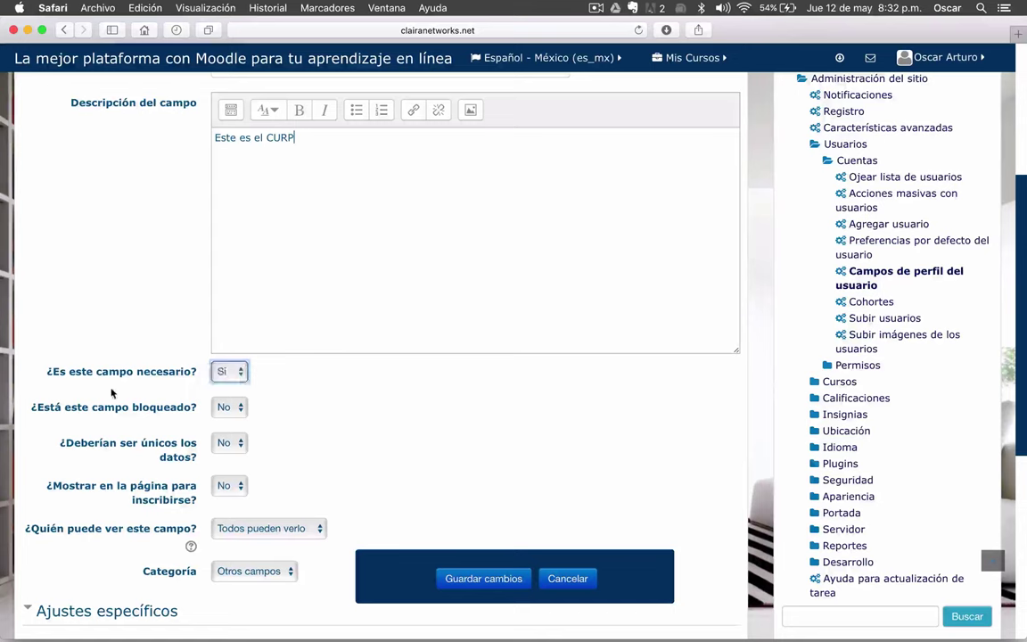
pyautogui.scroll(-3, 111, 392)
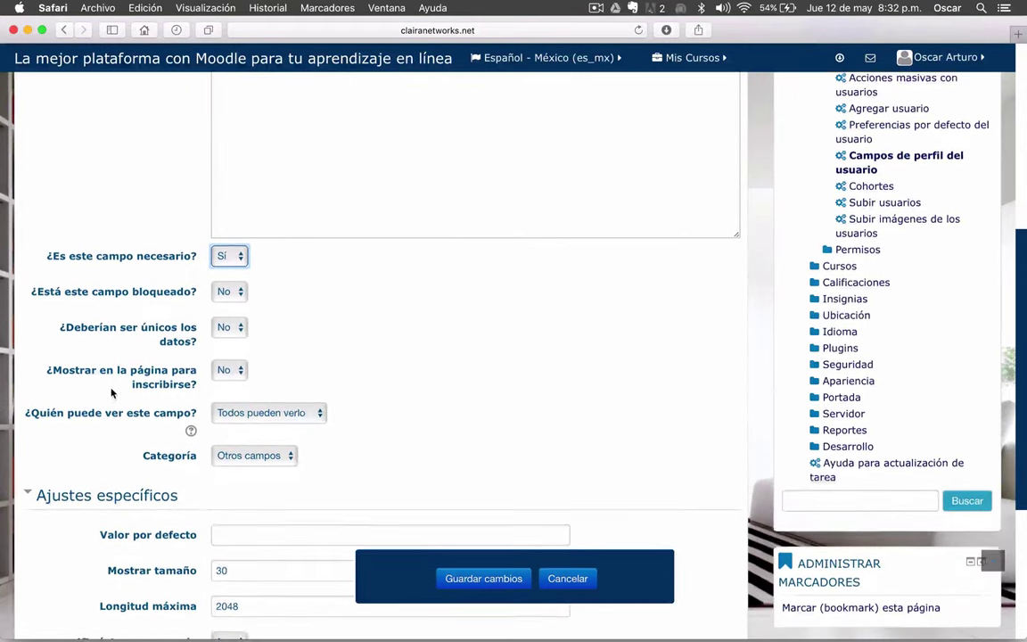
pyautogui.scroll(-1, 218, 280)
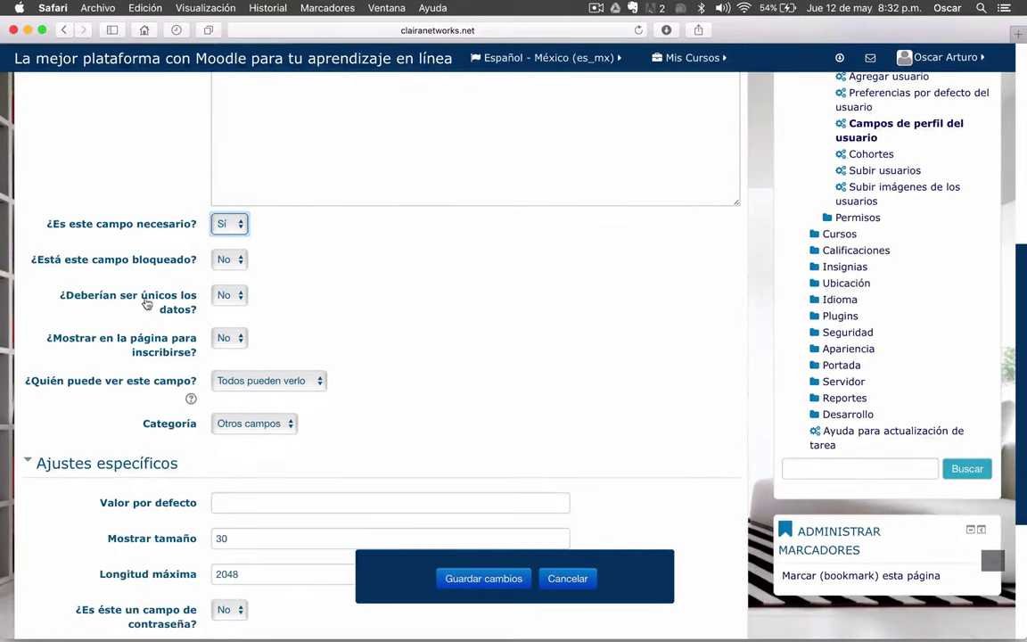
pyautogui.click(230, 296)
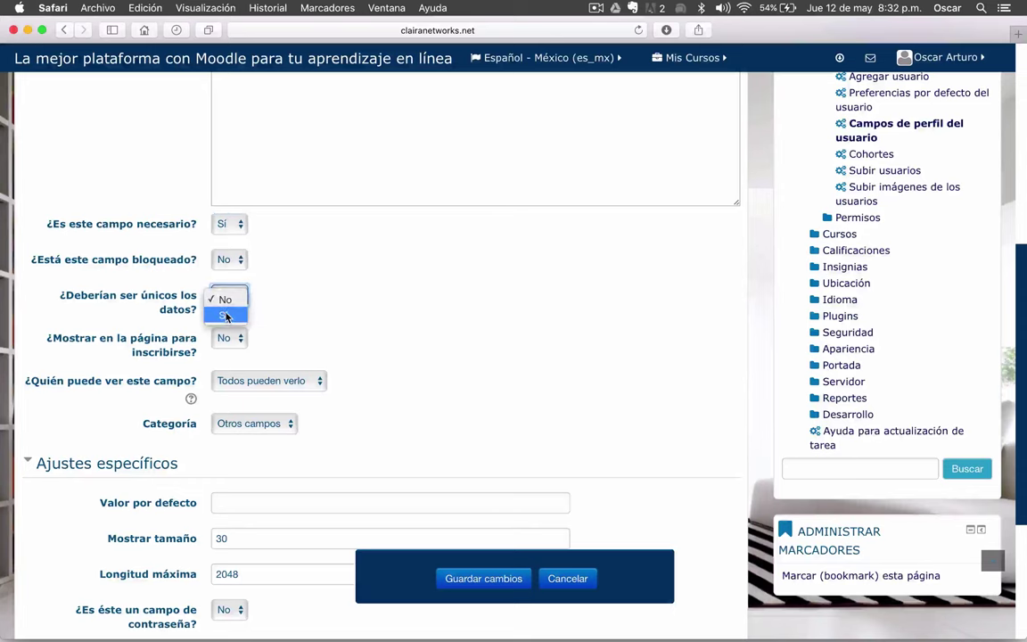
pyautogui.click(225, 316)
# - Show the CURP field on the sign-up page and save it
pyautogui.scroll(5, 390, 318)
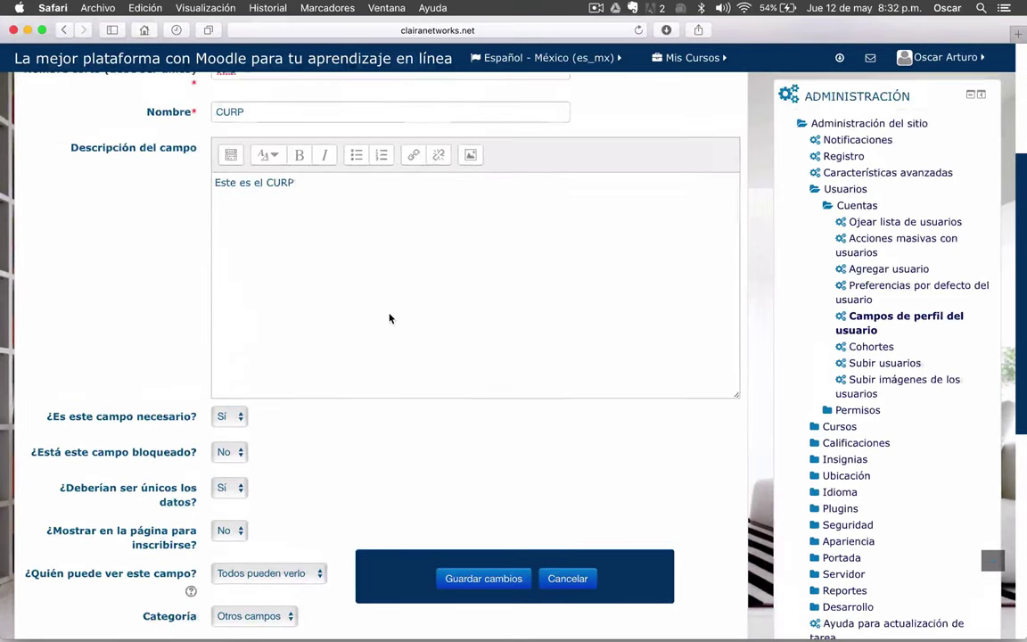
pyautogui.scroll(-4, 283, 195)
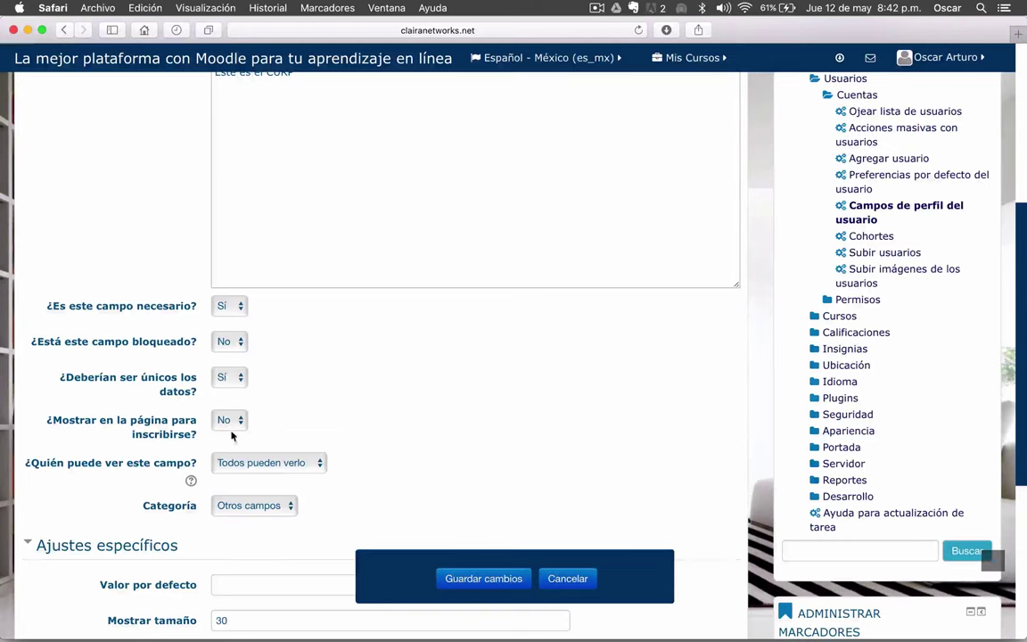
pyautogui.click(245, 429)
pyautogui.click(227, 435)
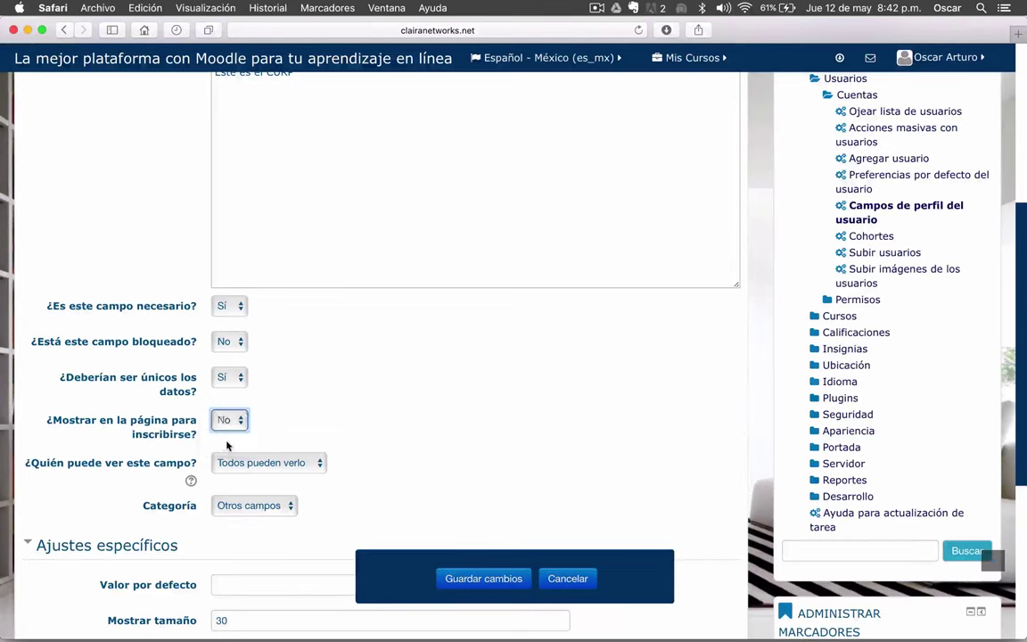
pyautogui.scroll(5, 332, 422)
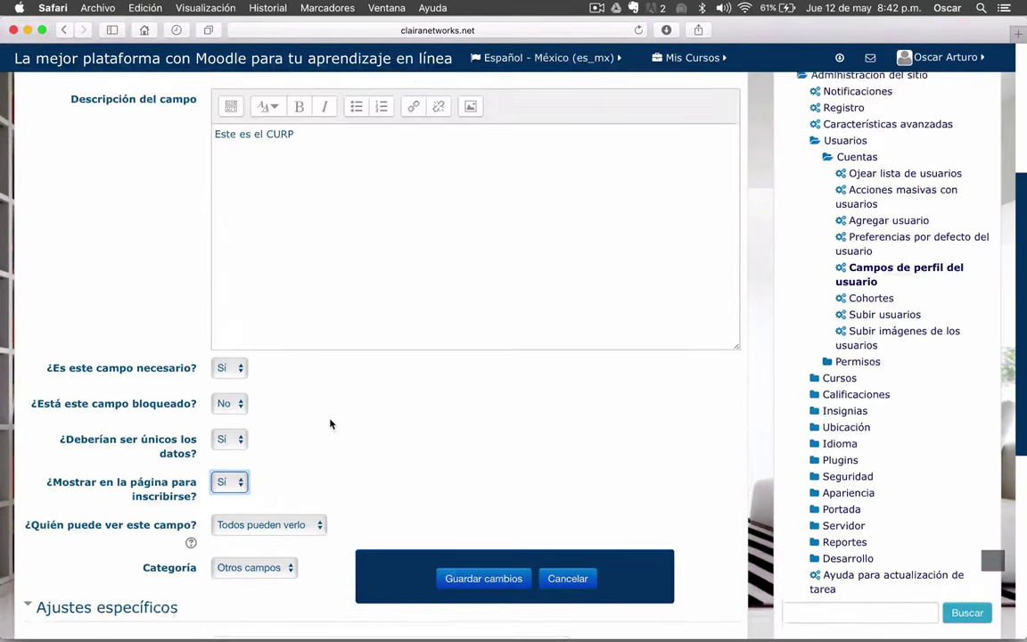
pyautogui.scroll(-4, 141, 308)
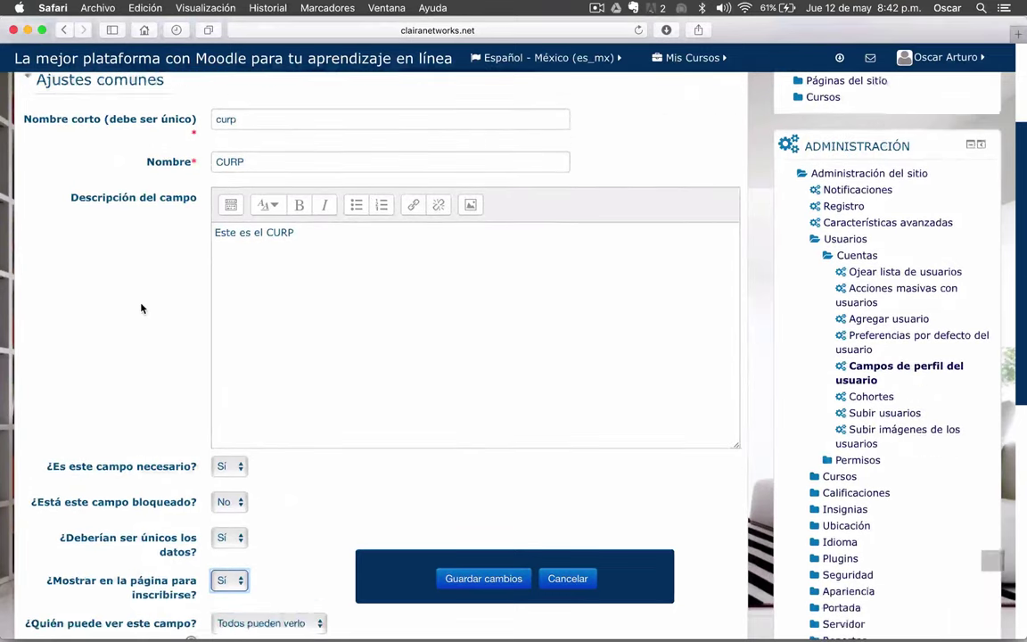
pyautogui.scroll(-4, 141, 307)
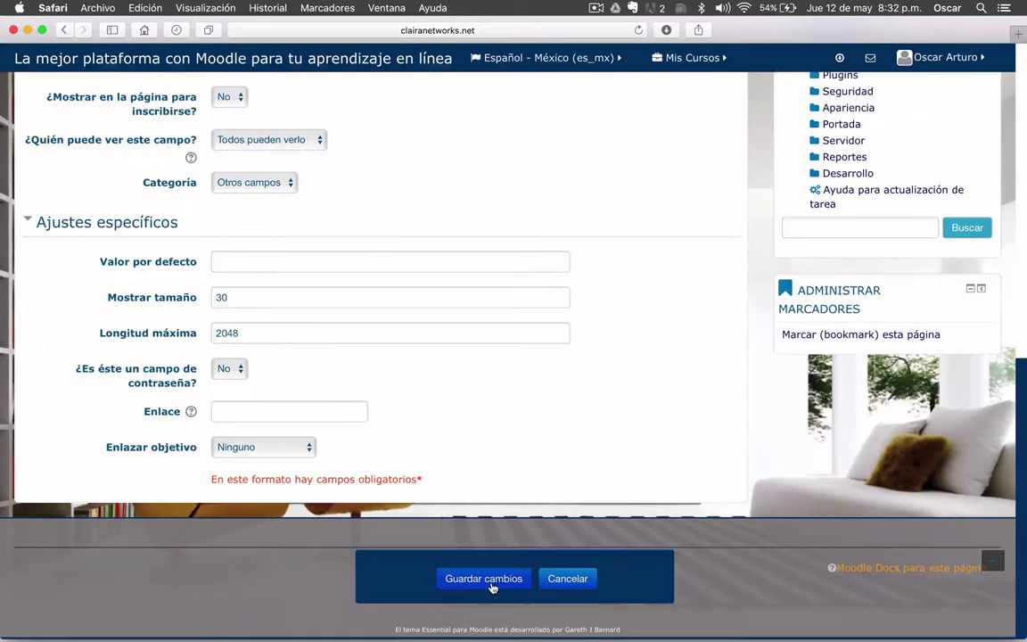
pyautogui.click(491, 587)
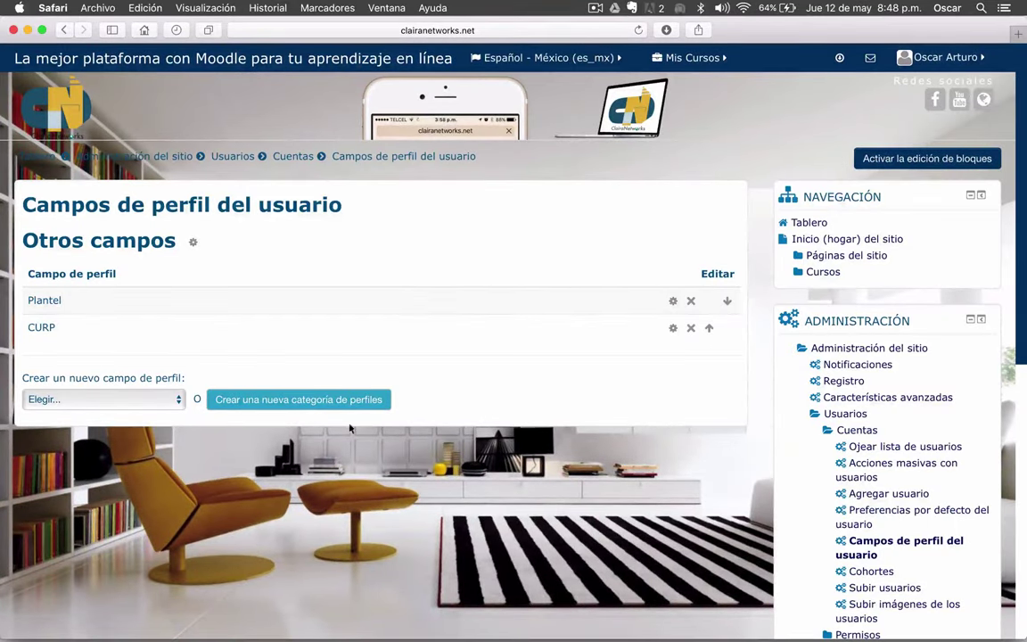
# - Create a new Fecha/Hora profile field with short name fechanaci and name Fecha de nacimiento
pyautogui.click(183, 406)
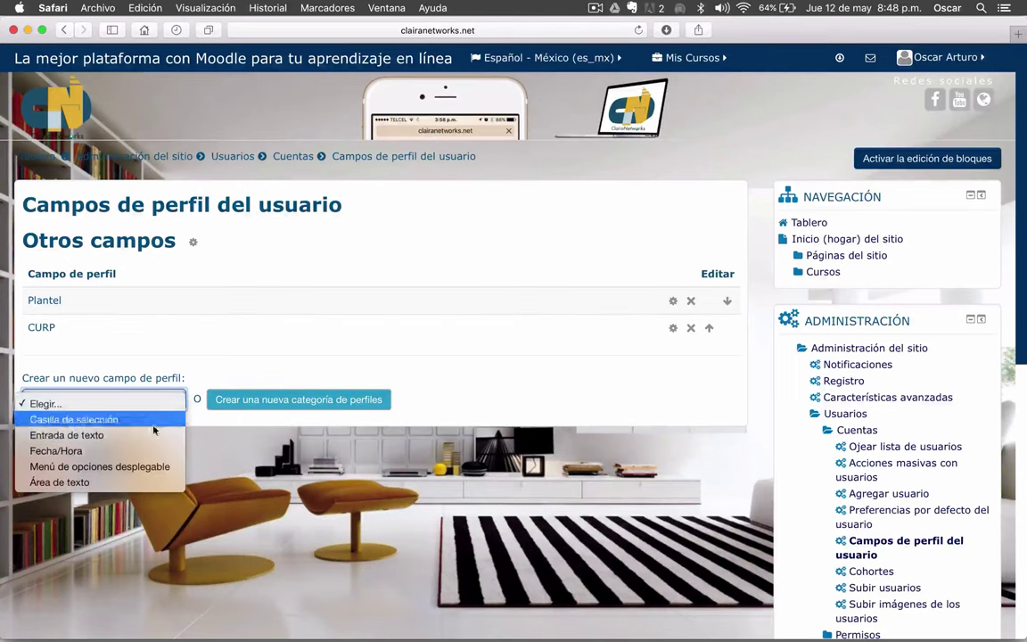
pyautogui.click(94, 451)
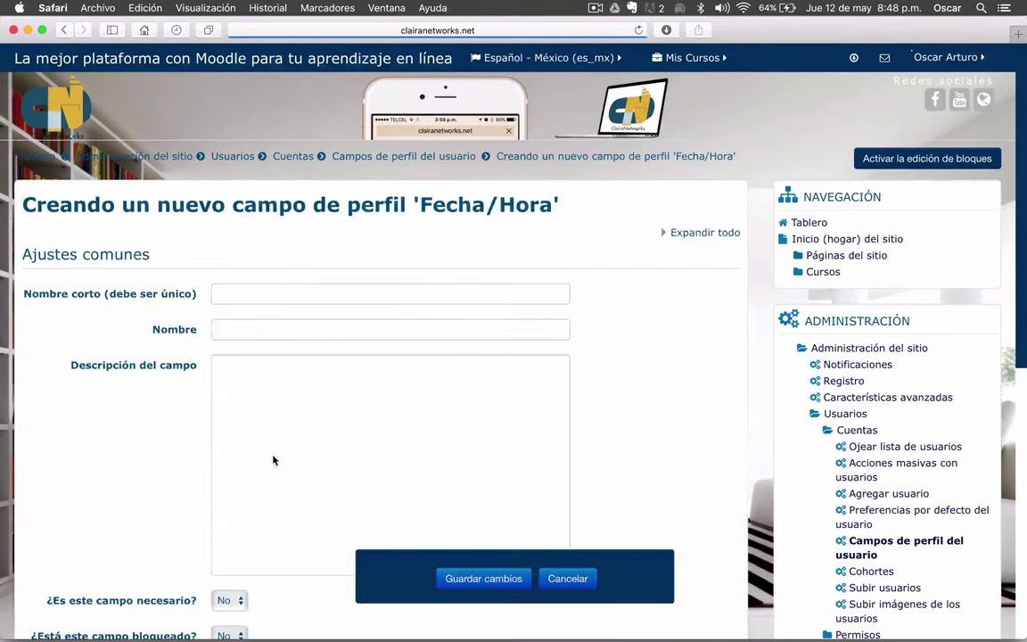
pyautogui.scroll(-1, 236, 451)
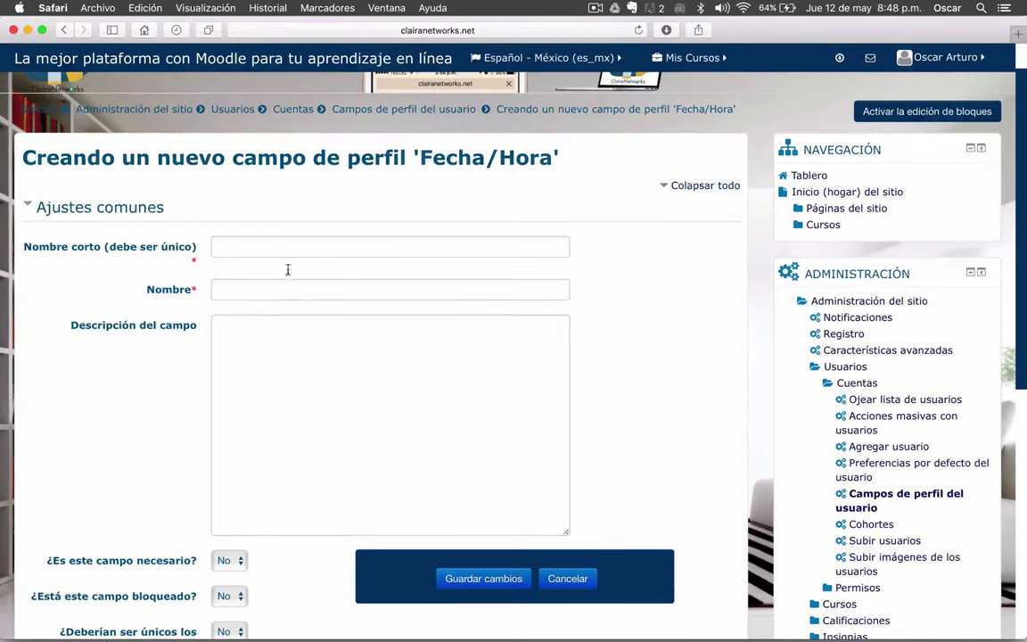
pyautogui.click(229, 250)
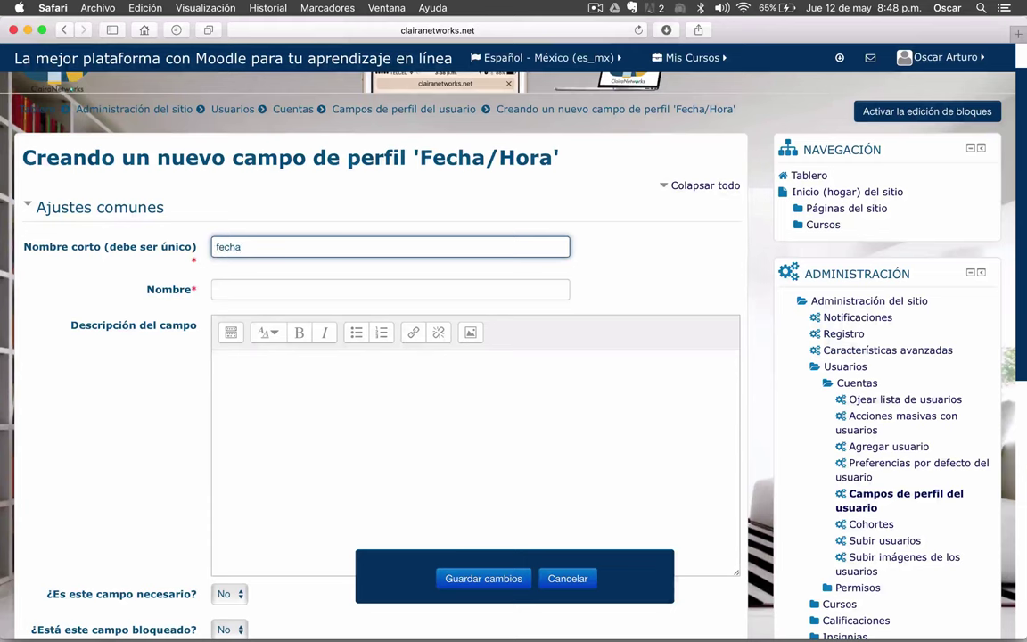
pyautogui.click(390, 289)
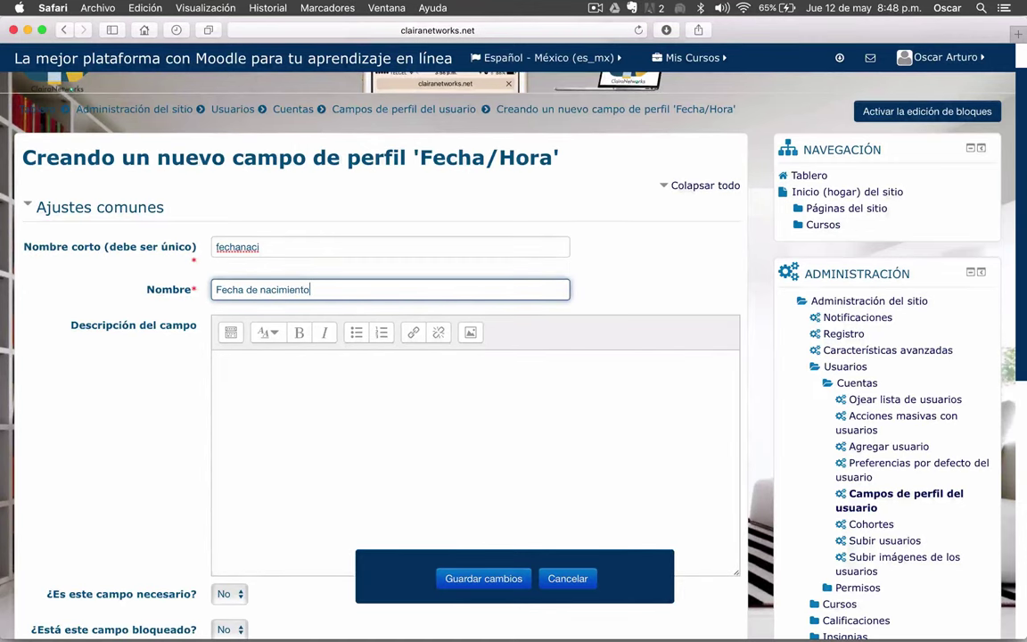
# - Copy the name Fecha de nacimiento into the field's description
pyautogui.scroll(-2, 264, 236)
pyautogui.moveTo(317, 194); pyautogui.dragTo(206, 195)
pyautogui.press('super+c')
pyautogui.click(245, 301)
pyautogui.press('super+v')
pyautogui.scroll(-5, 247, 301)
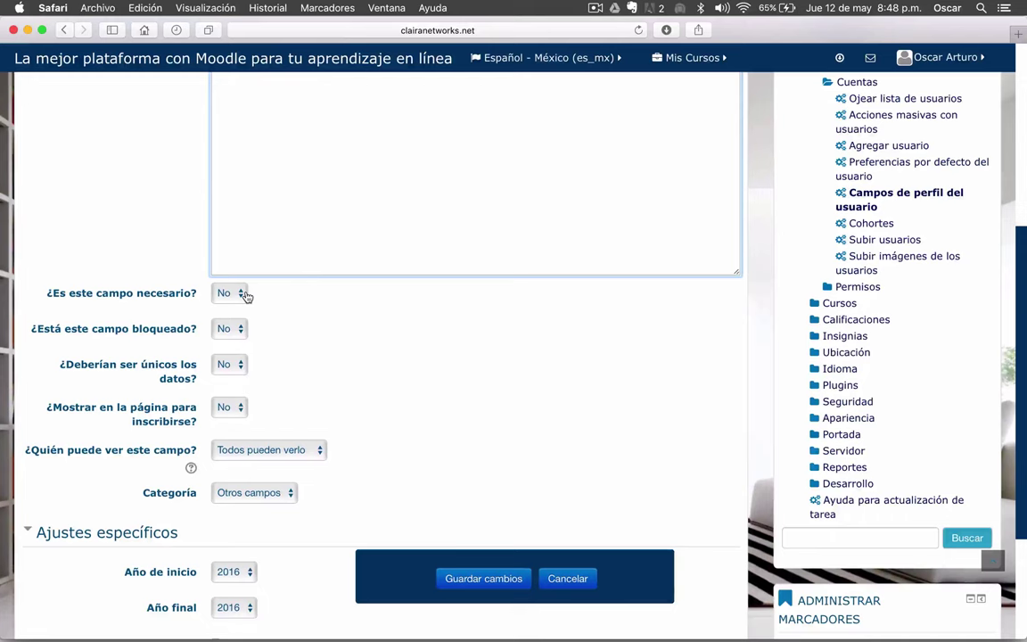
# - Set the birth date field to appear on the sign-up page (Sí)
pyautogui.scroll(-1, 123, 309)
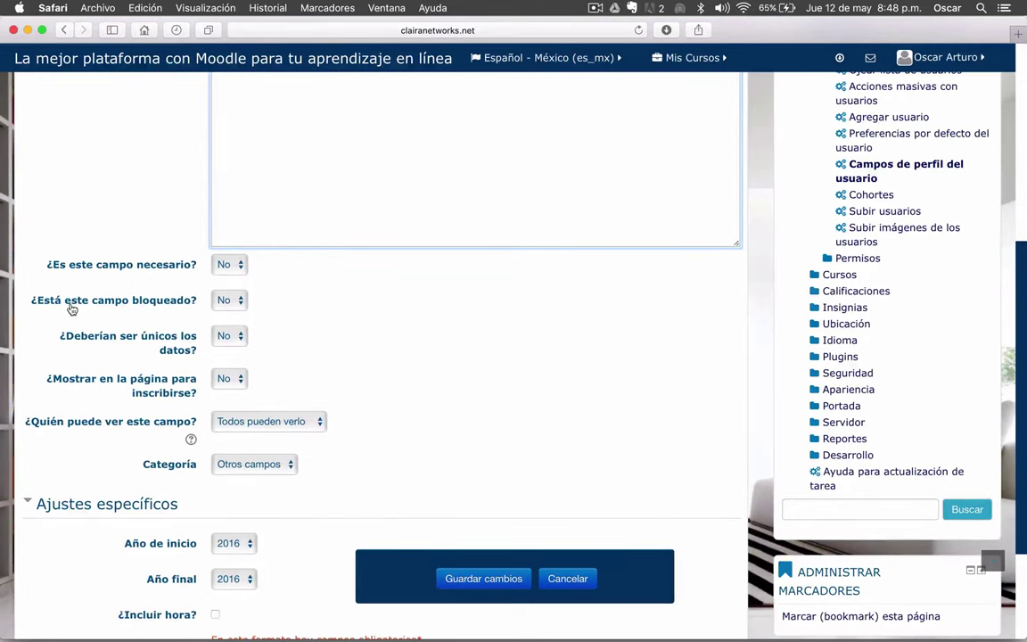
pyautogui.scroll(-1, 125, 308)
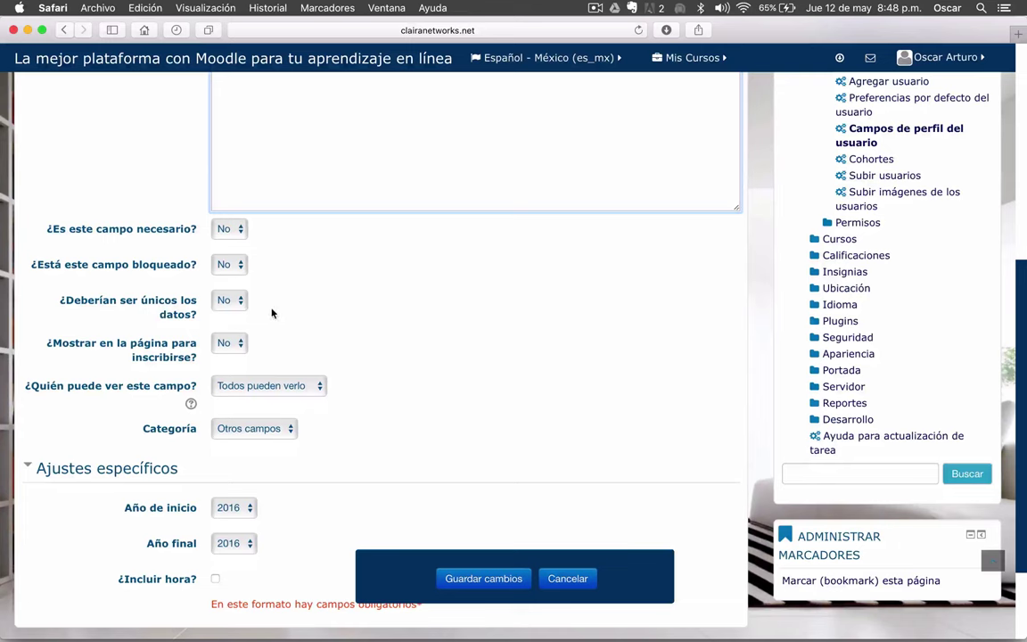
pyautogui.scroll(-1, 103, 305)
pyautogui.scroll(5, 101, 293)
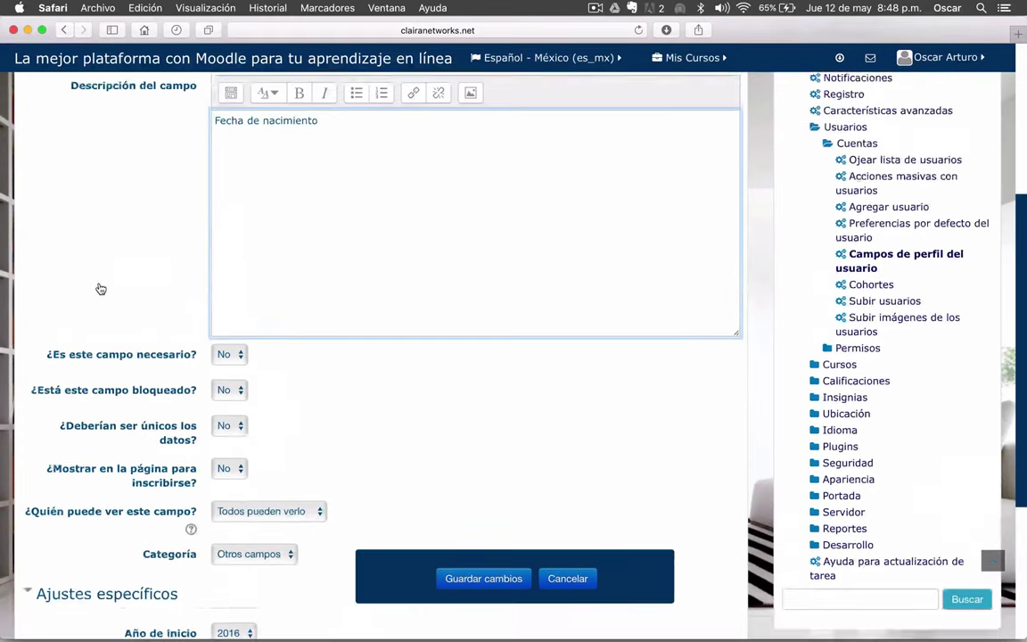
pyautogui.scroll(2, 100, 288)
pyautogui.scroll(-2, 99, 287)
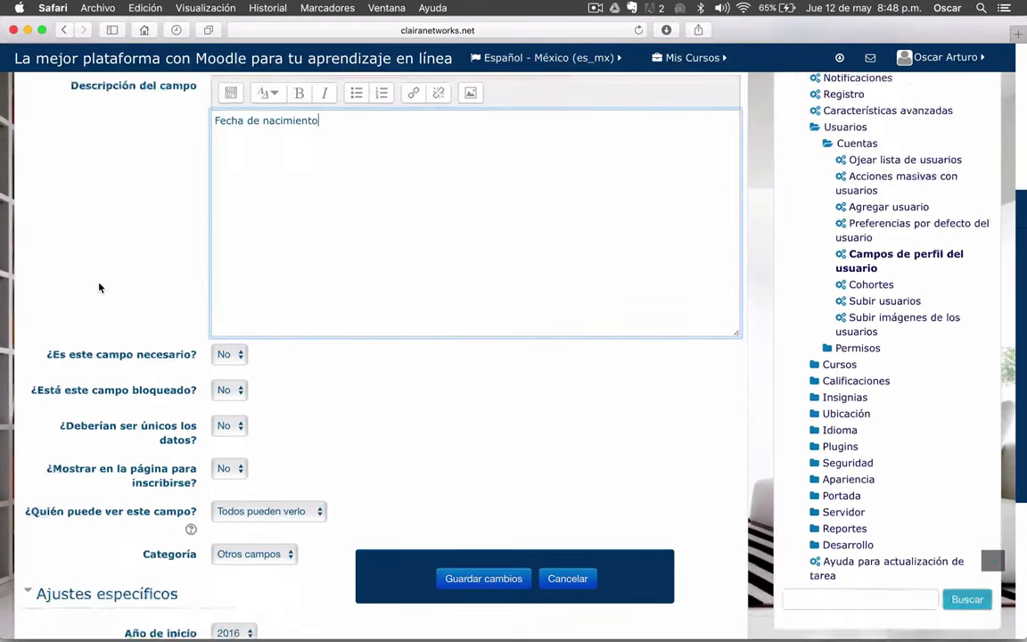
pyautogui.scroll(-4, 99, 287)
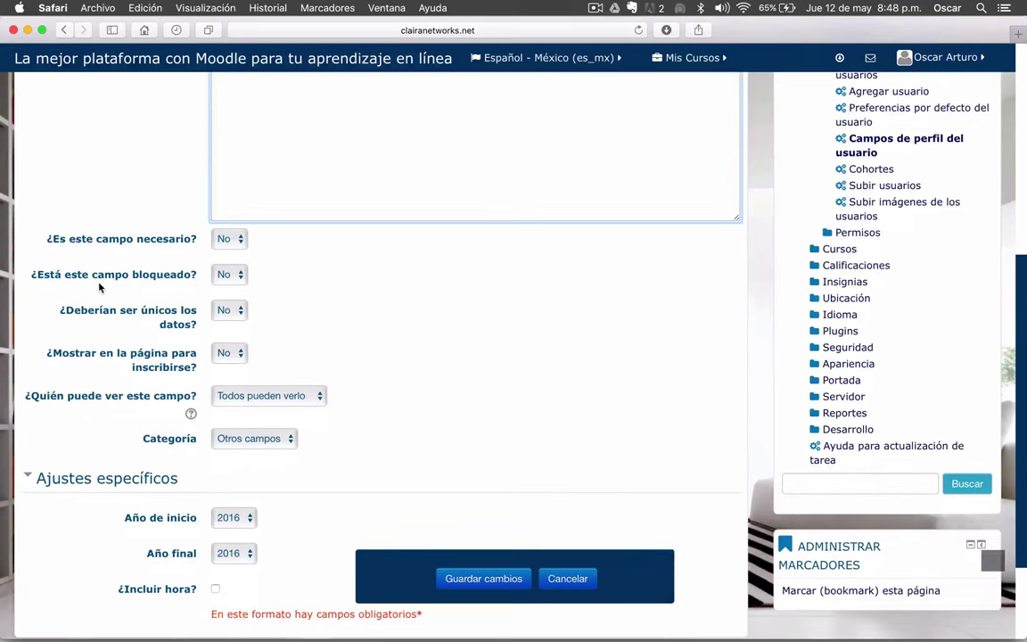
pyautogui.scroll(-1, 99, 286)
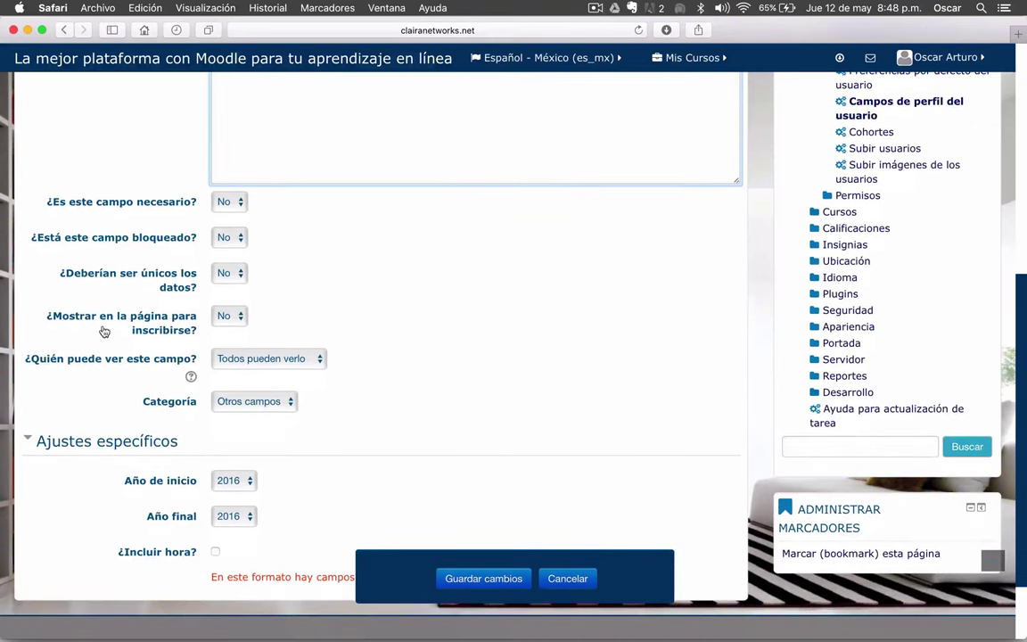
pyautogui.click(228, 316)
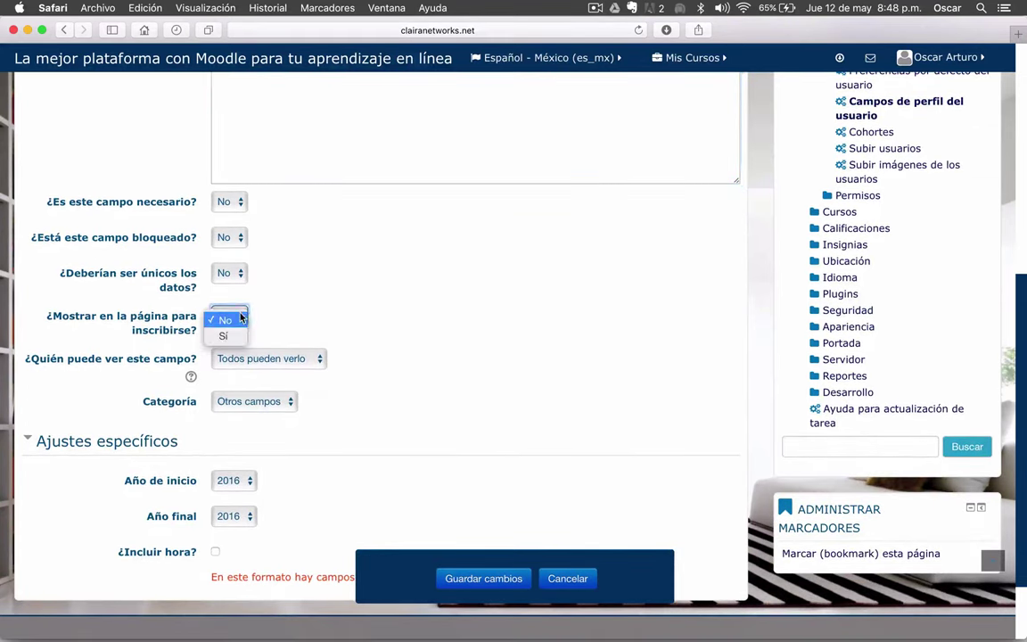
pyautogui.click(223, 333)
# - Set the field's start year to 1940 and end year to 2000
pyautogui.scroll(1, 446, 306)
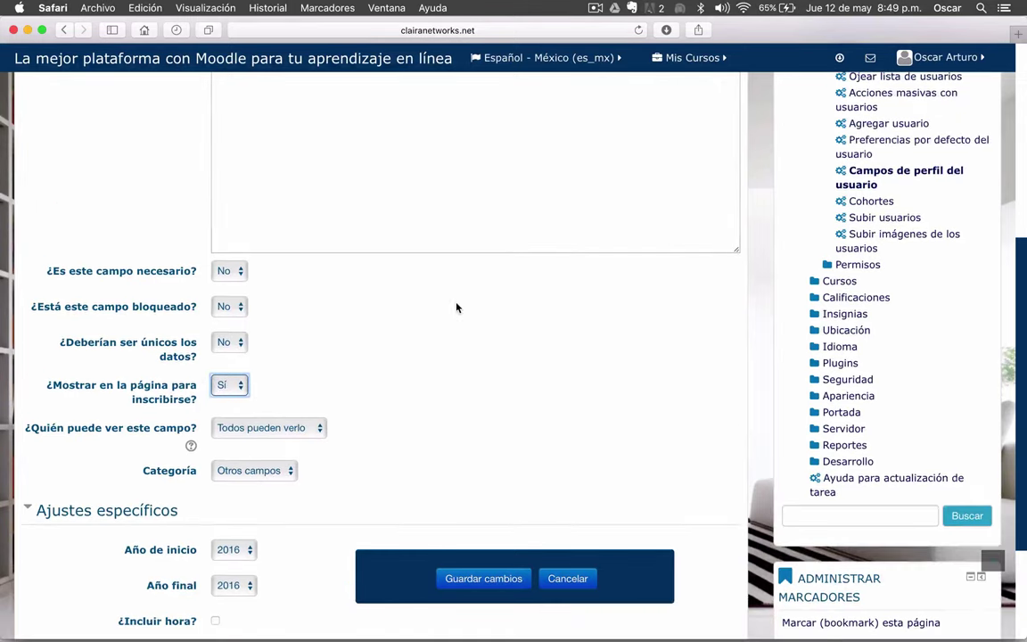
pyautogui.scroll(-1, 456, 308)
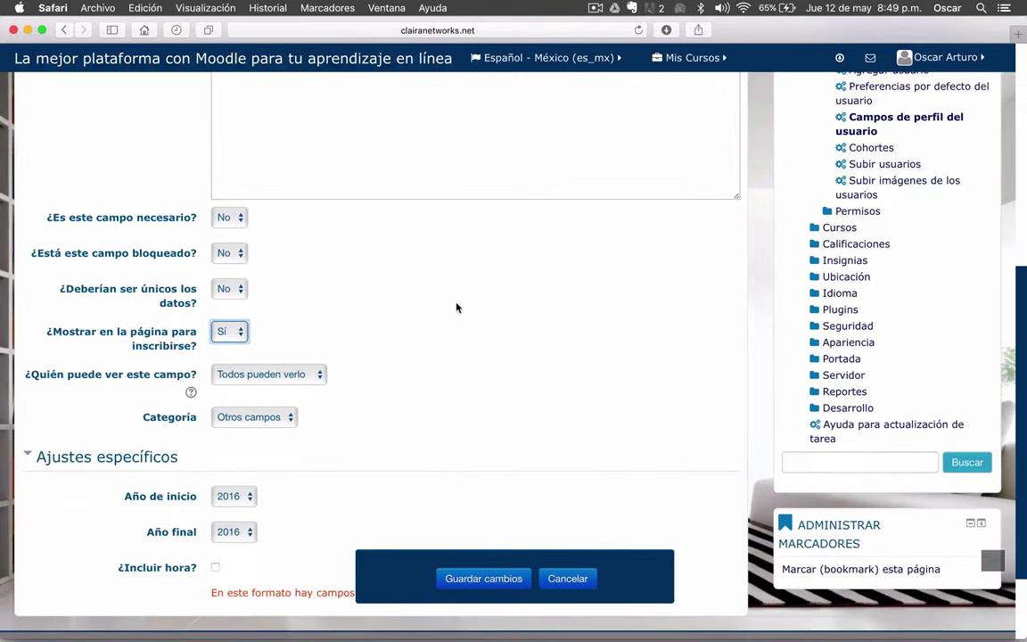
pyautogui.scroll(-3, 455, 307)
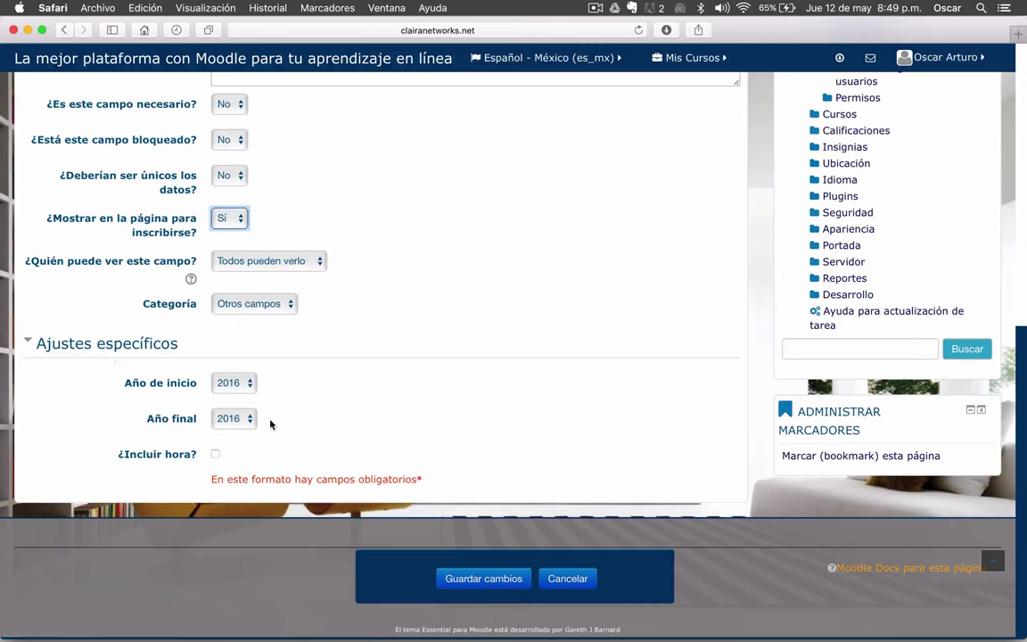
pyautogui.click(250, 391)
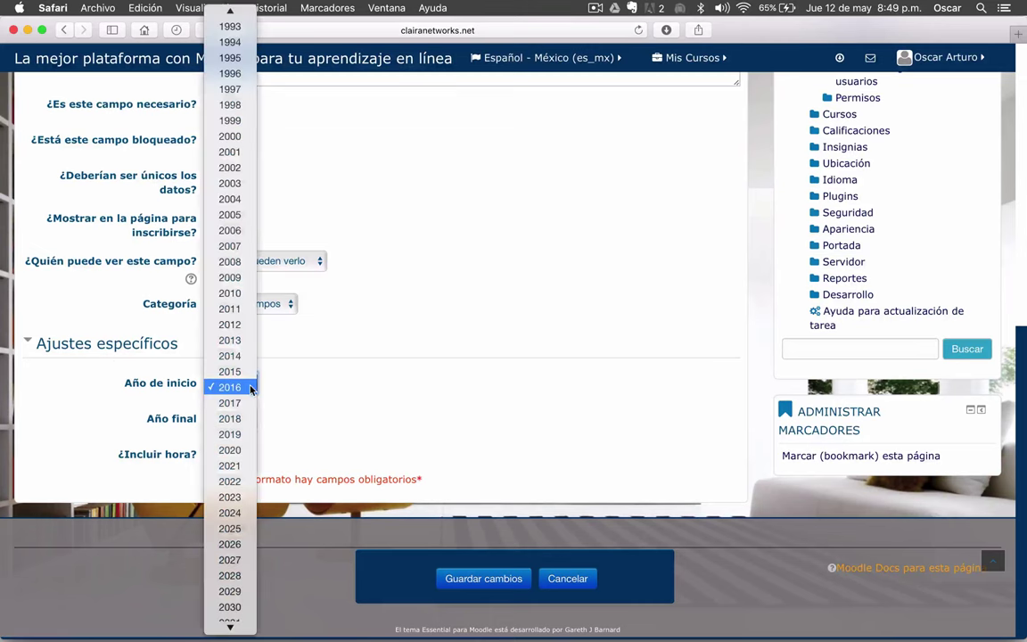
pyautogui.scroll(10, 228, 165)
pyautogui.scroll(5, 228, 165)
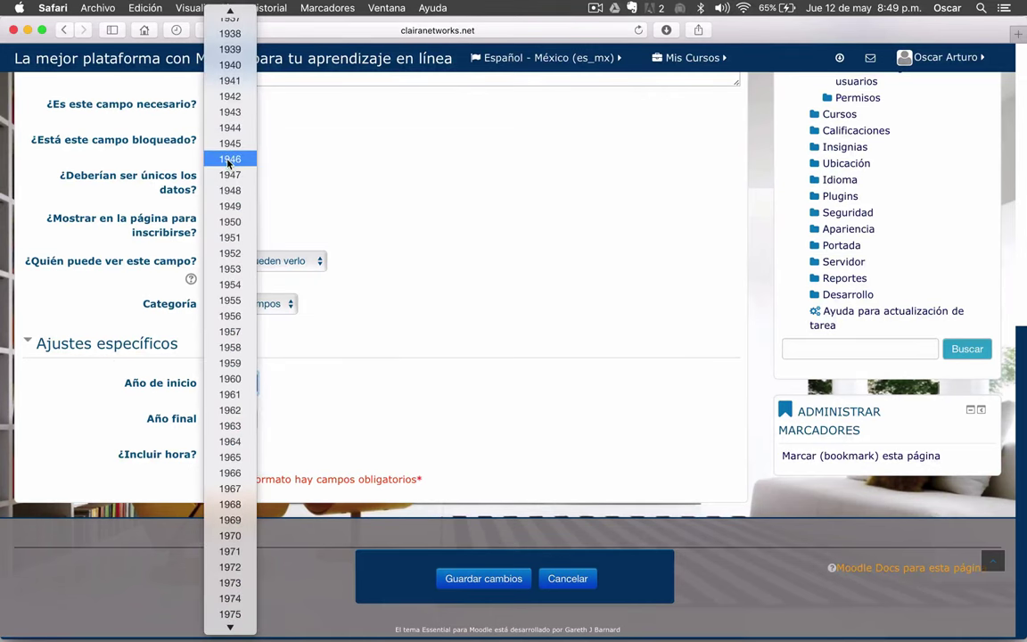
pyautogui.click(236, 68)
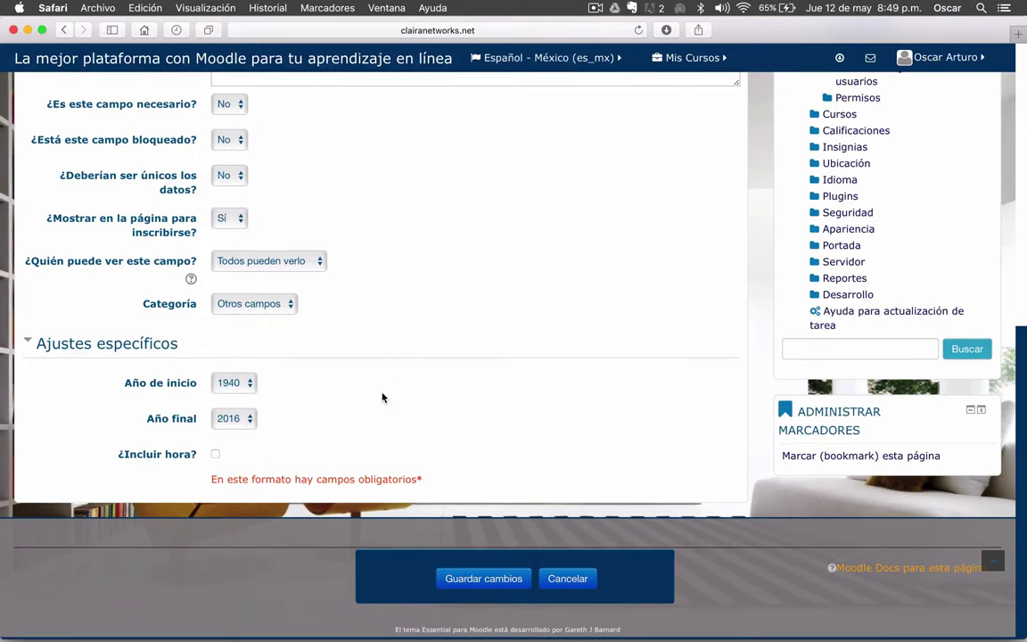
pyautogui.click(253, 421)
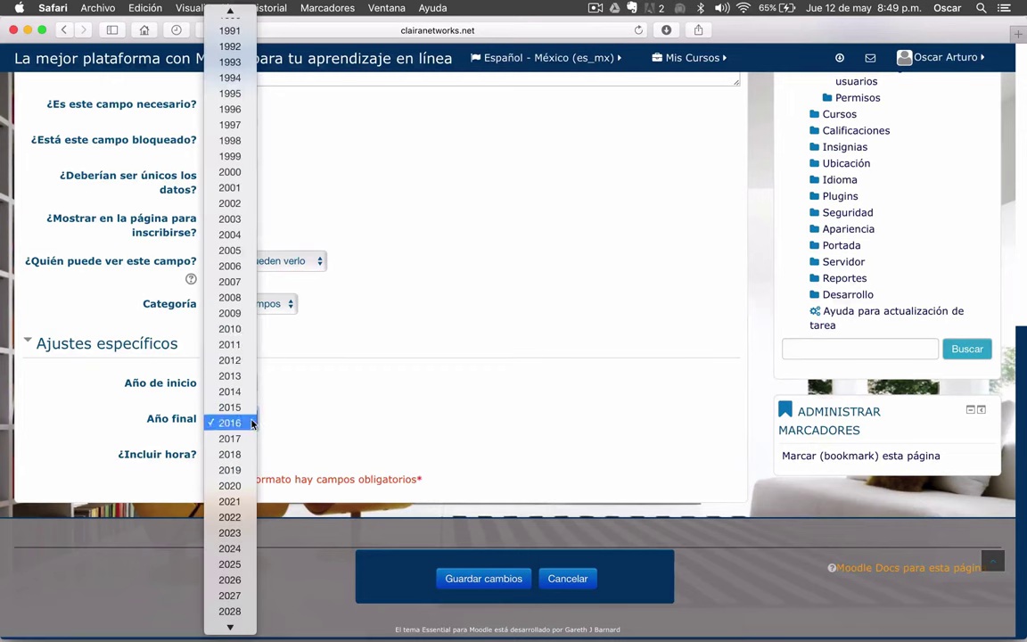
pyautogui.click(237, 175)
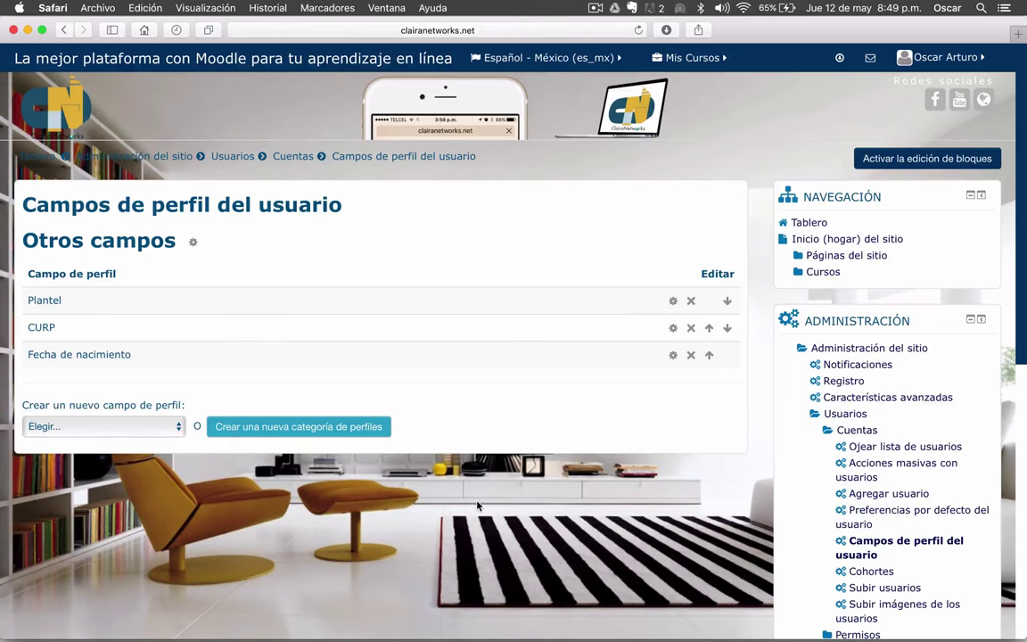
pyautogui.scroll(-4, 477, 506)
# - Switch from the Safari Moodle window to the Firefox browser
pyautogui.scroll(4, 477, 506)
pyautogui.hotkey('ctrl', 'Up')
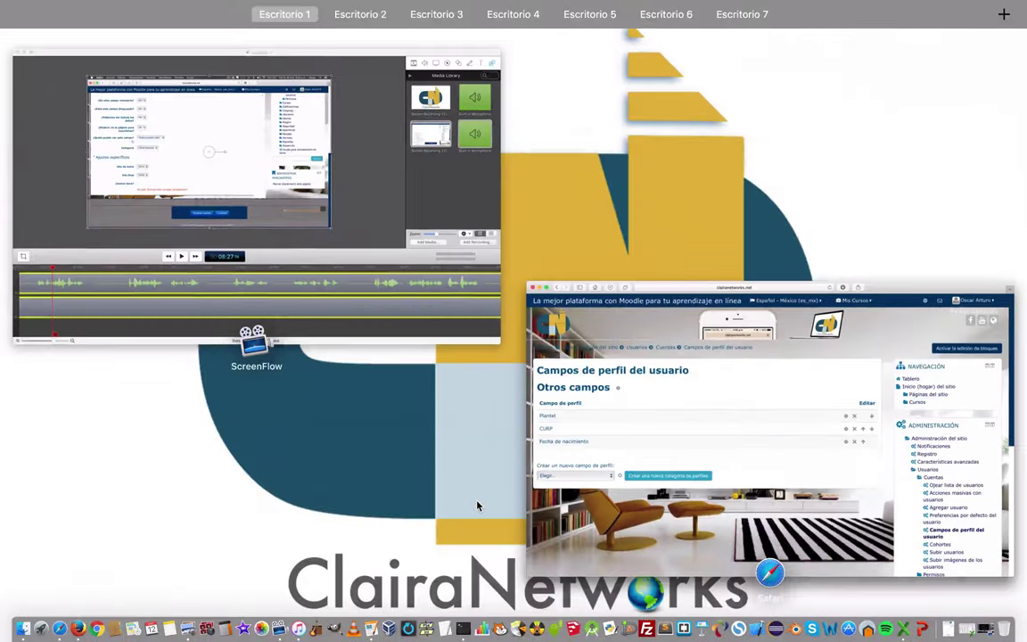
pyautogui.click(570, 351)
pyautogui.moveTo(90, 635)
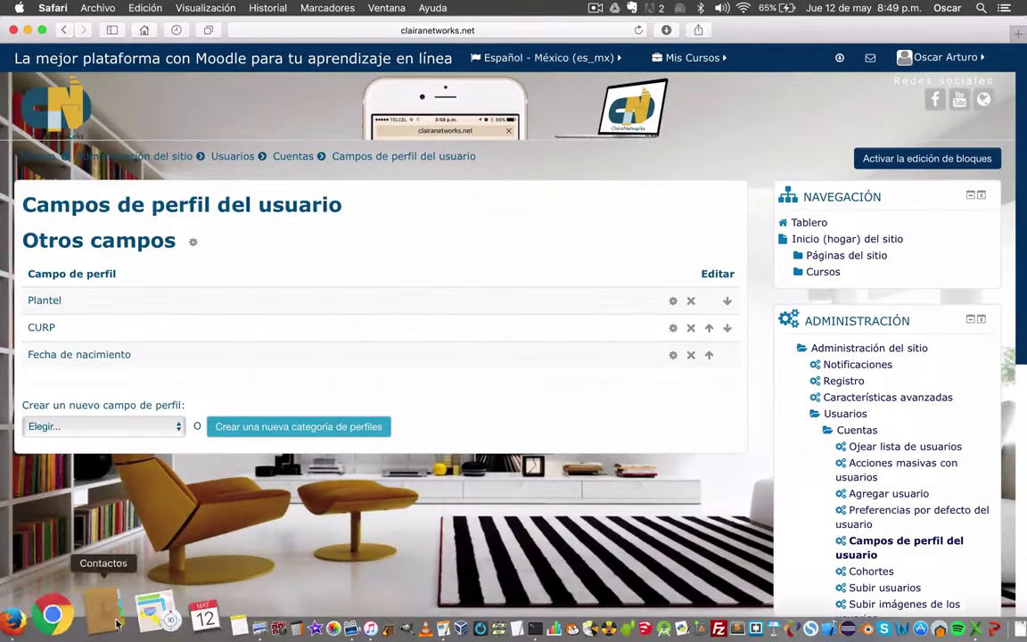
pyautogui.click(81, 614)
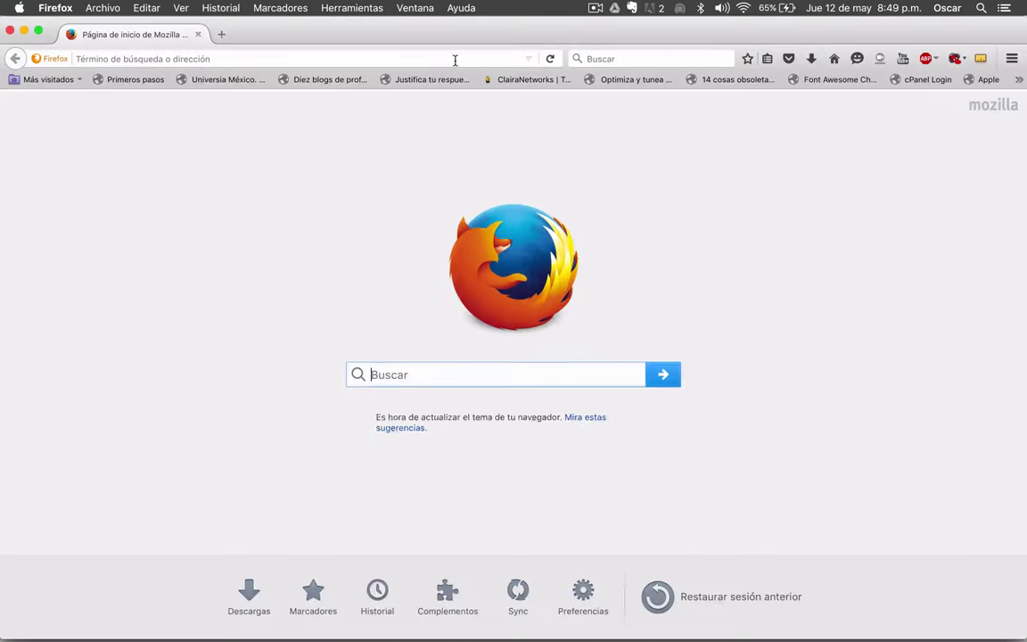
# - Load clairanetworks.net/moodle303/moodle in Firefox's address bar
pyautogui.click(455, 59)
pyautogui.write('clairanetworks.net/')
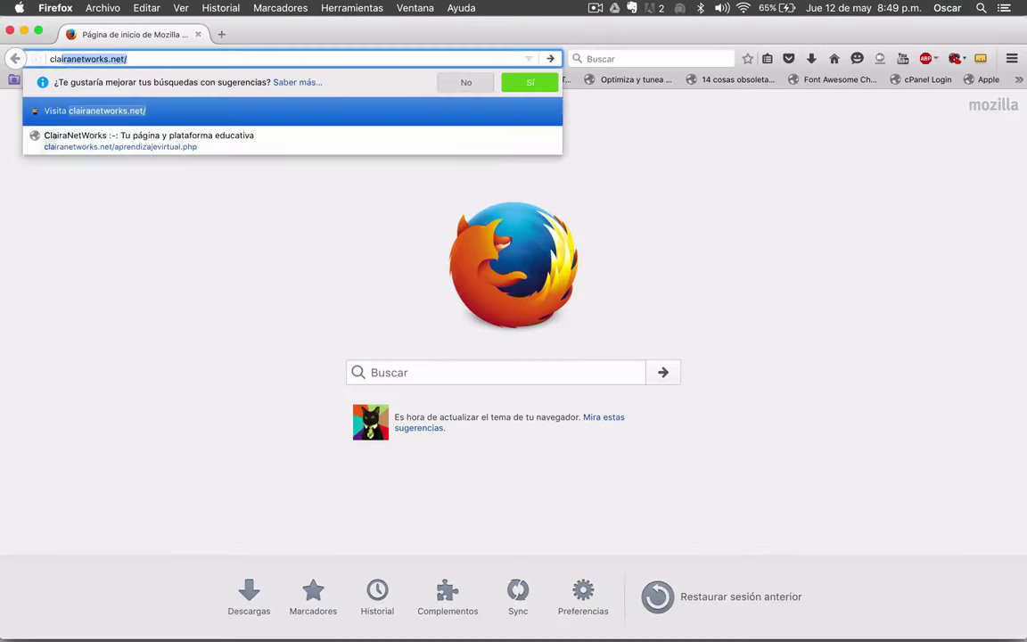
pyautogui.press('Right')
pyautogui.write('m')
pyautogui.press('Right')
pyautogui.write('m')
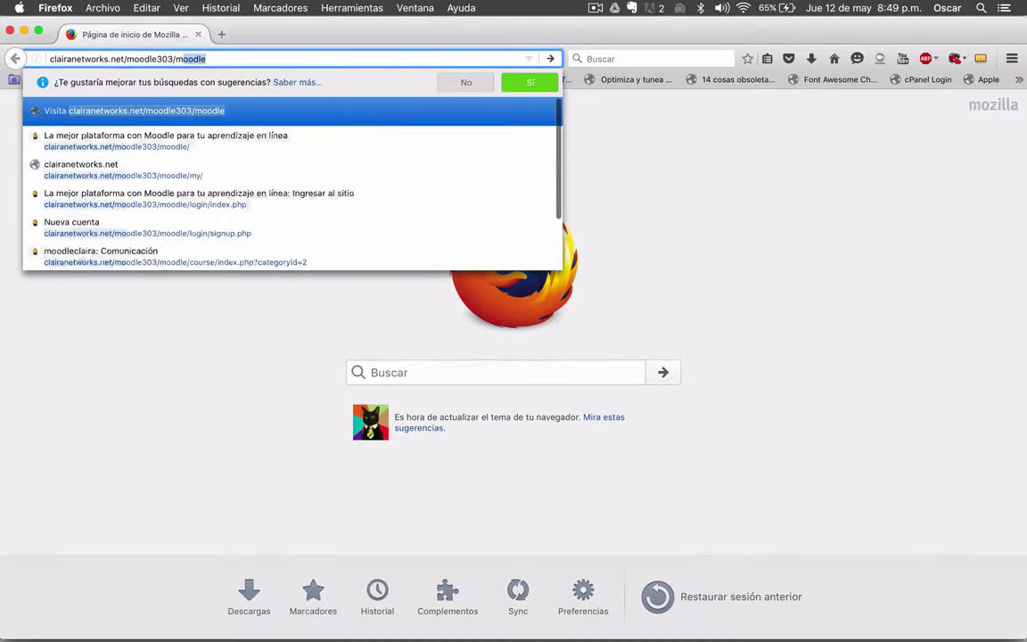
pyautogui.press('Right')
pyautogui.press('Return')
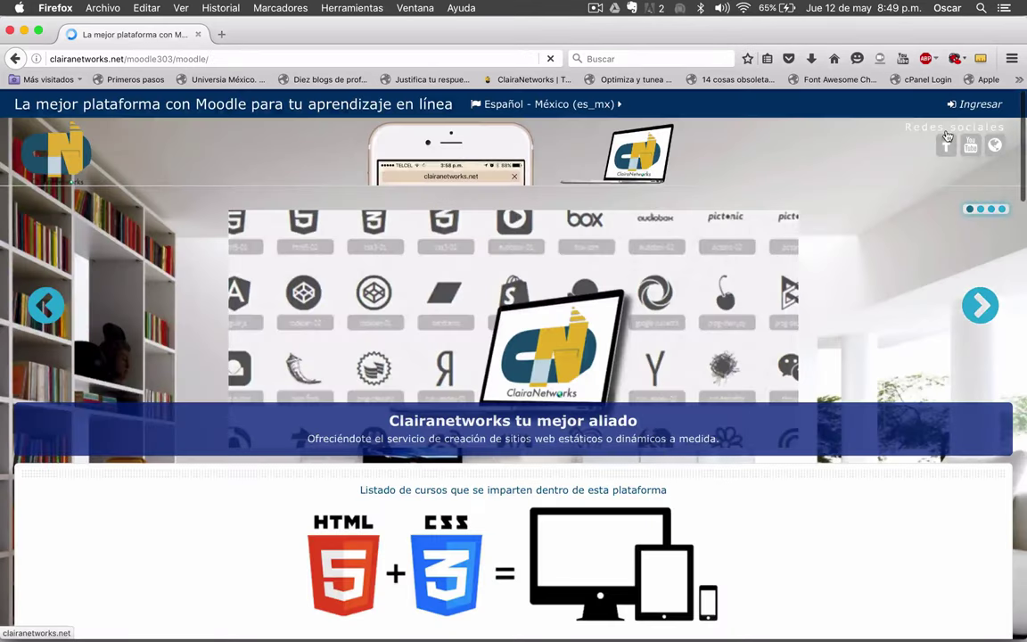
# - Go to the login page and open the new-account sign-up form
pyautogui.click(981, 107)
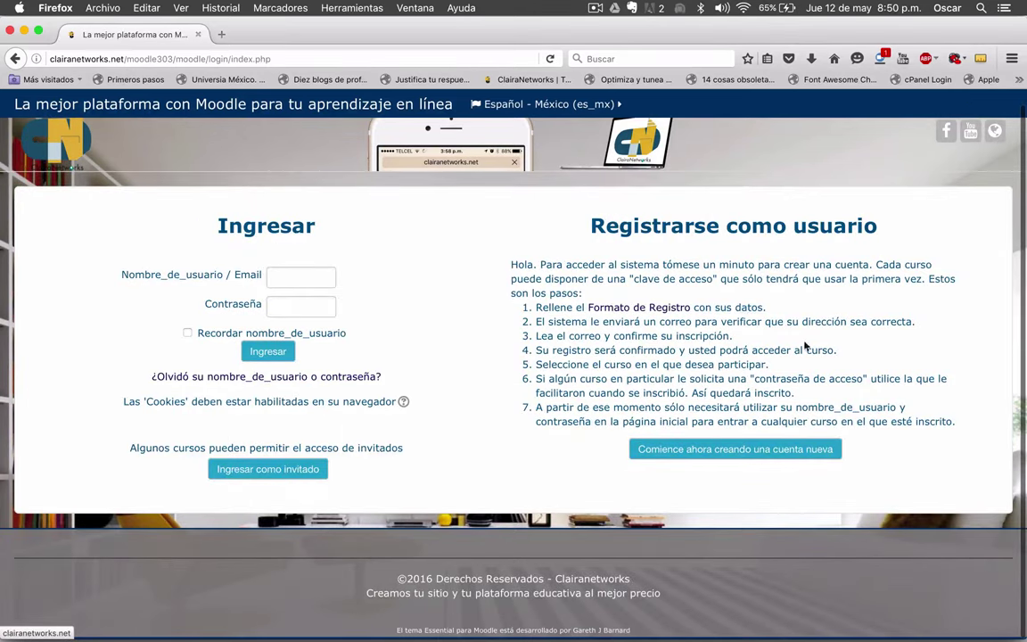
pyautogui.click(724, 453)
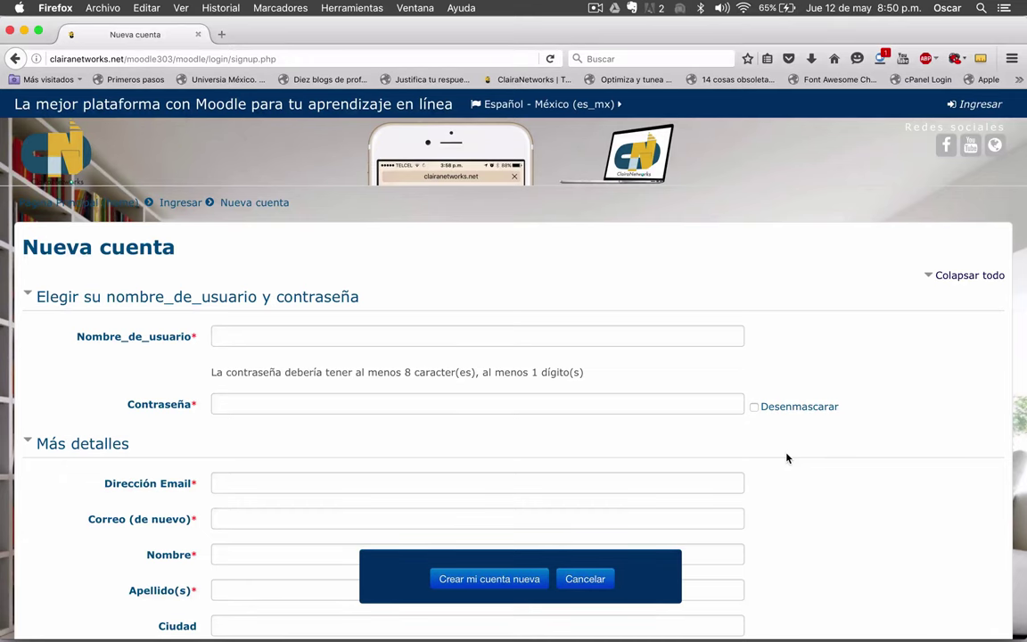
pyautogui.scroll(-3, 787, 457)
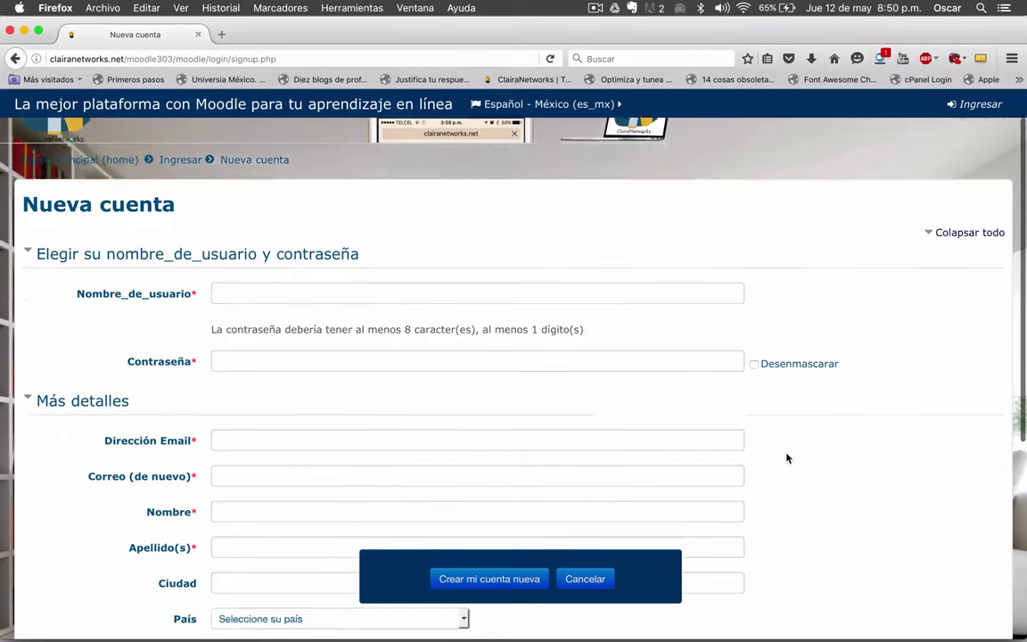
pyautogui.scroll(-4, 786, 458)
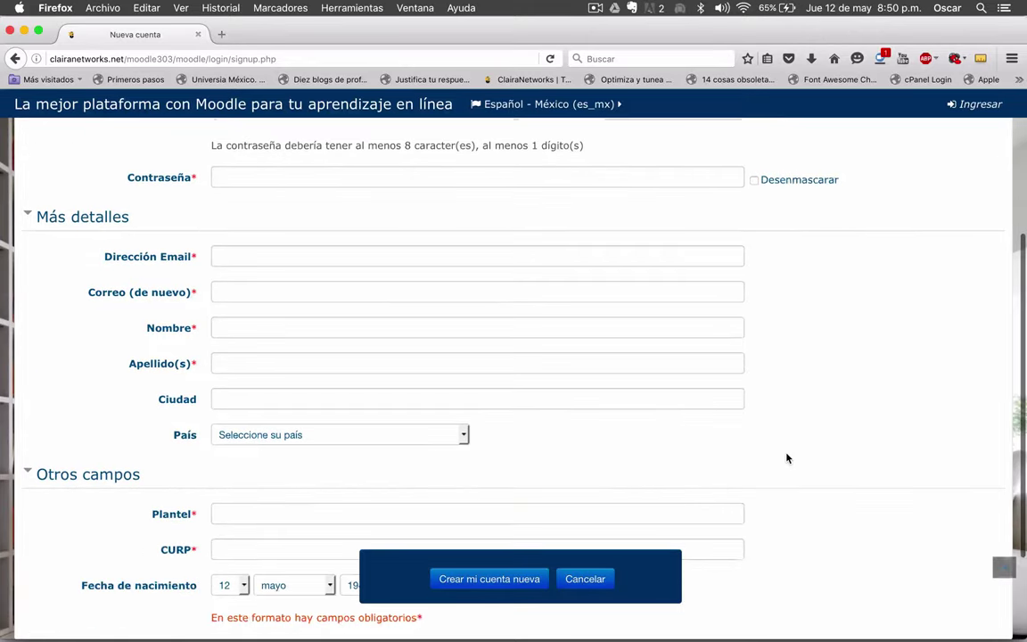
pyautogui.scroll(-2, 786, 458)
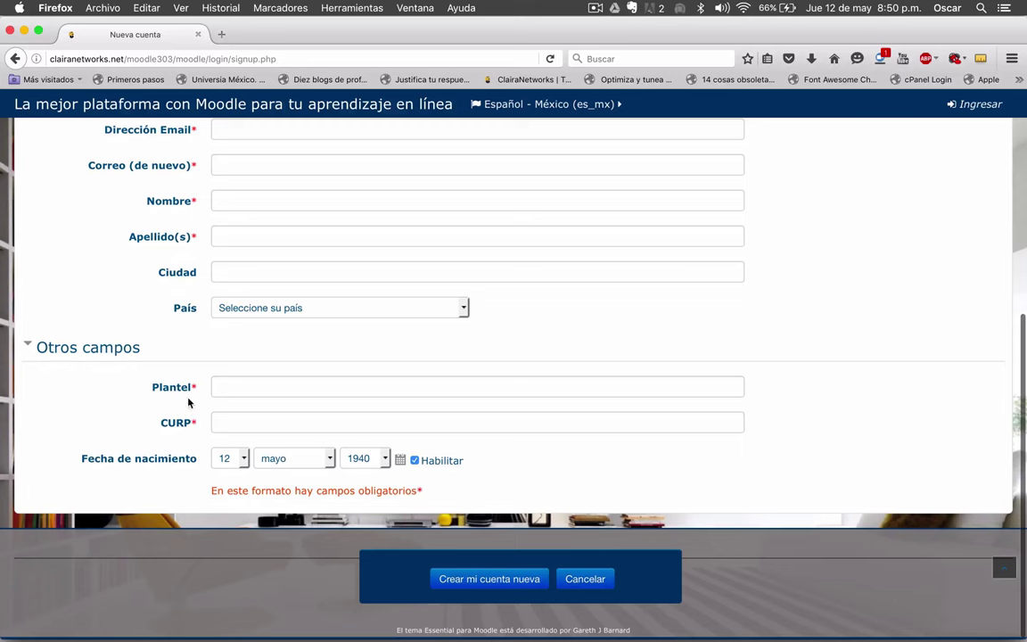
pyautogui.moveTo(189, 390)
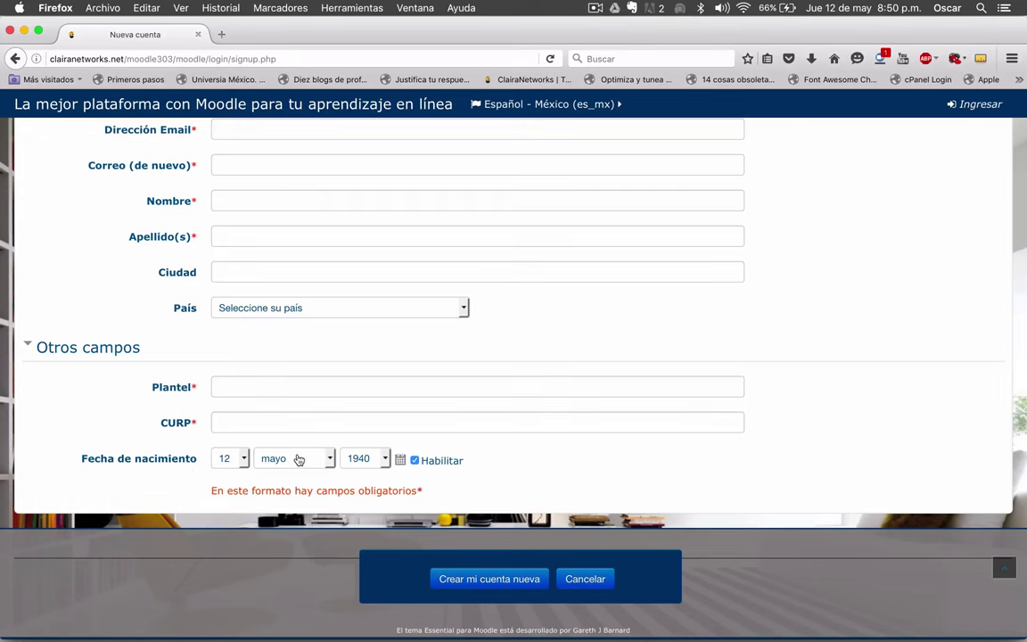
pyautogui.scroll(5, 568, 462)
pyautogui.scroll(-2, 567, 459)
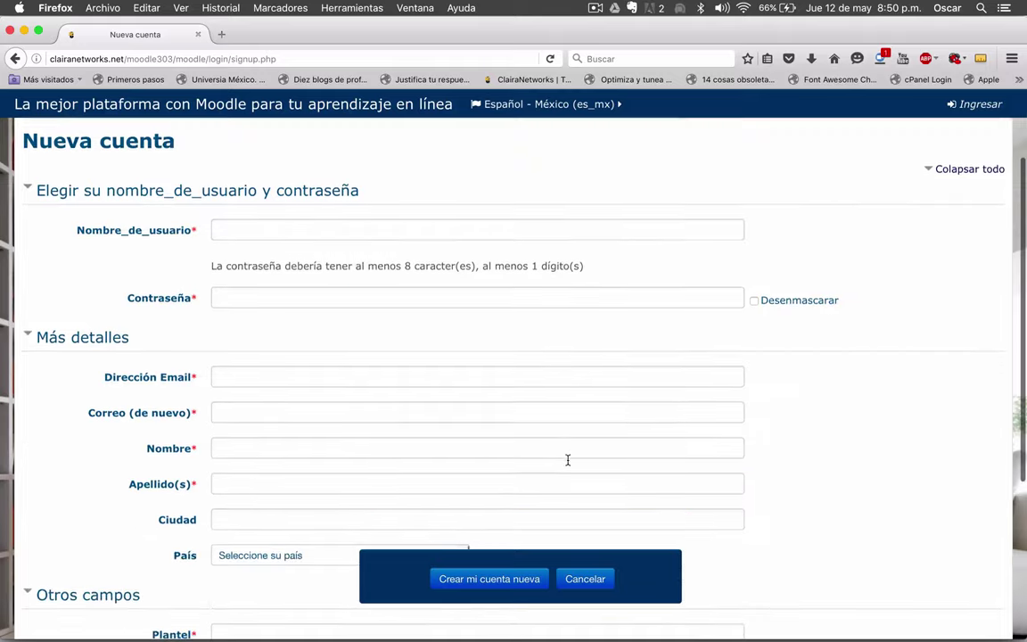
pyautogui.scroll(-1, 567, 459)
pyautogui.scroll(2, 446, 357)
# - Enter the username, password, and the user's e-mail address in both e-mail fields
pyautogui.click(280, 235)
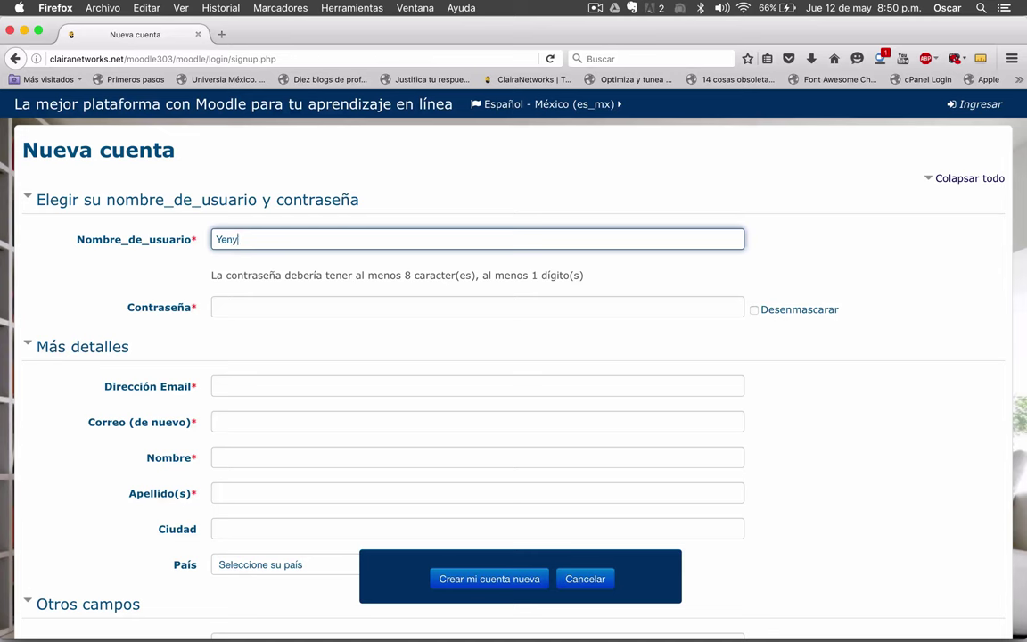
pyautogui.click(216, 307)
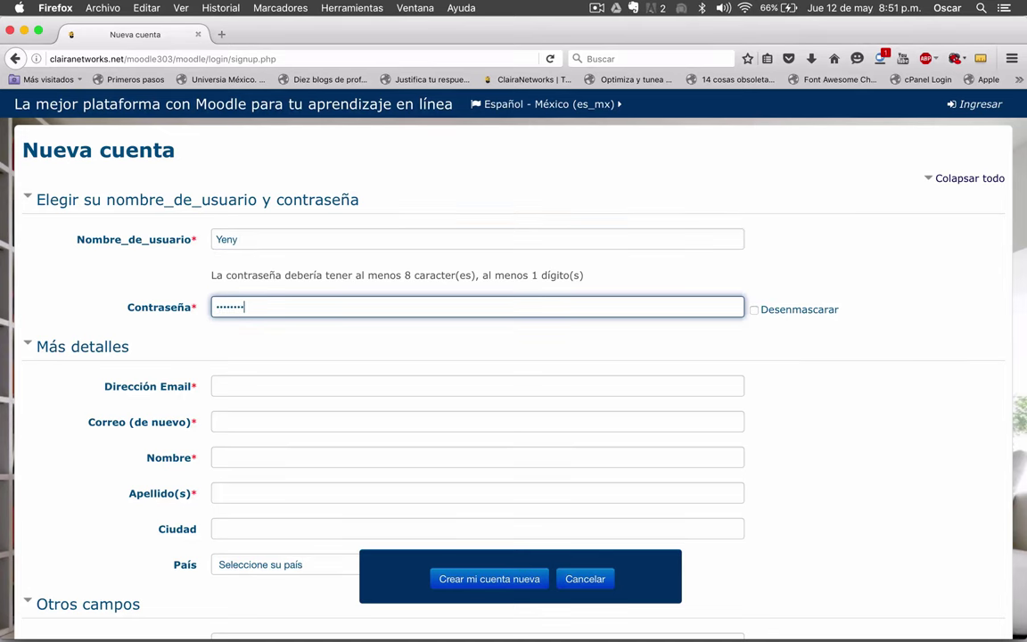
pyautogui.scroll(-2, 513, 375)
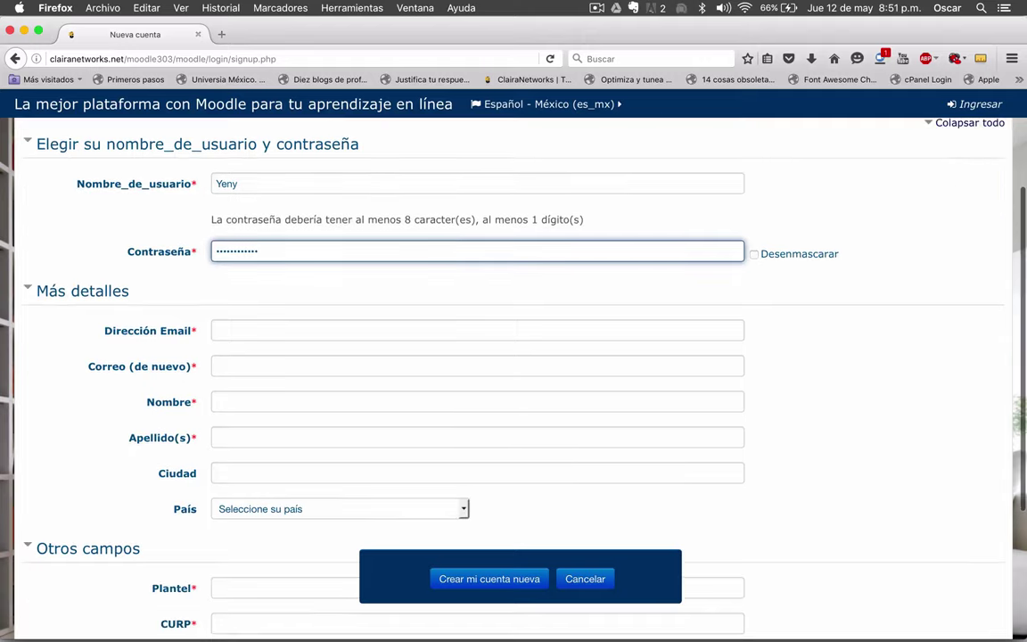
pyautogui.click(225, 333)
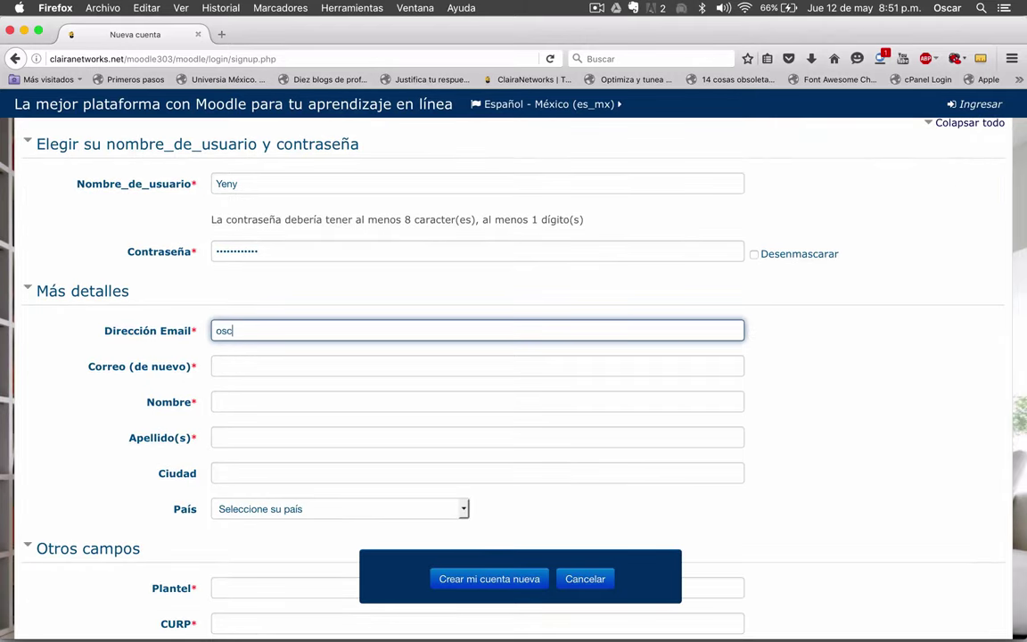
pyautogui.click(215, 366)
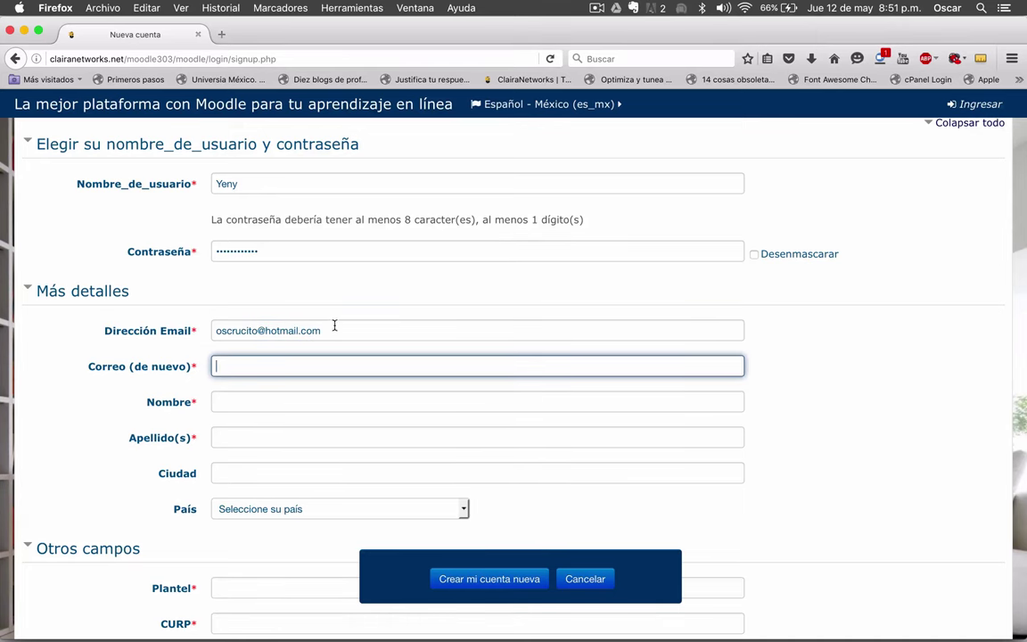
pyautogui.click(207, 325)
pyautogui.tripleClick(290, 331)
pyautogui.press('super+c')
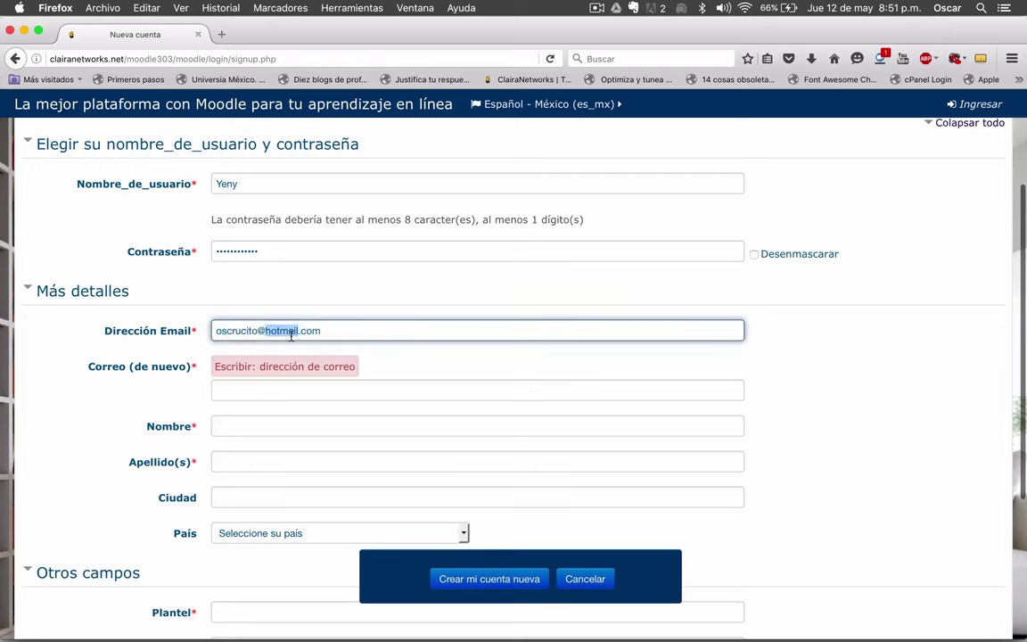
pyautogui.click(255, 390)
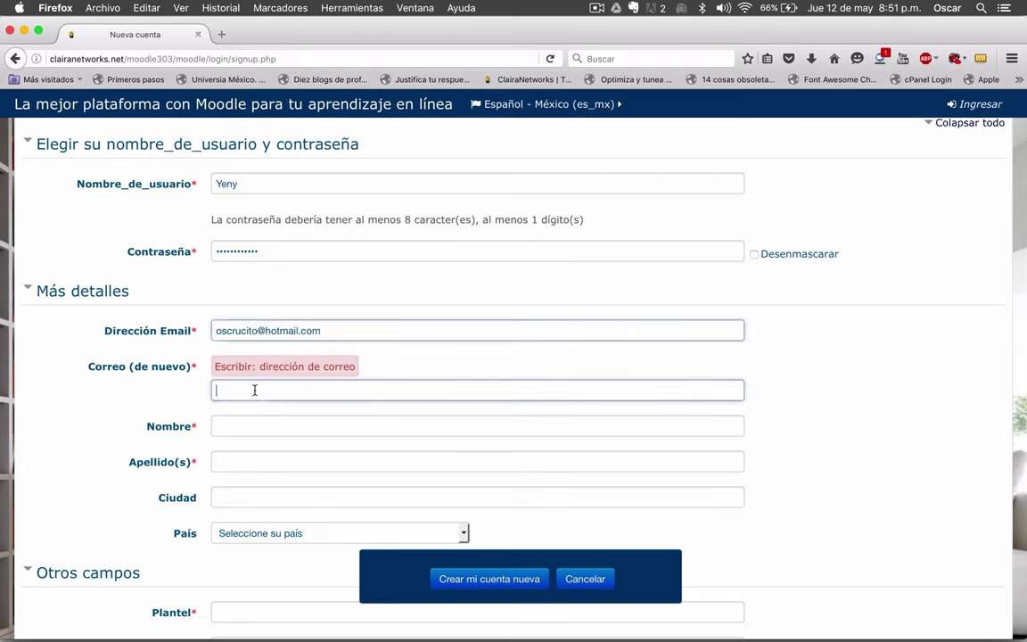
pyautogui.press('super+v')
pyautogui.scroll(-2, 163, 393)
# - Fill in the user's first name, surname and city, and choose México as country
pyautogui.click(242, 372)
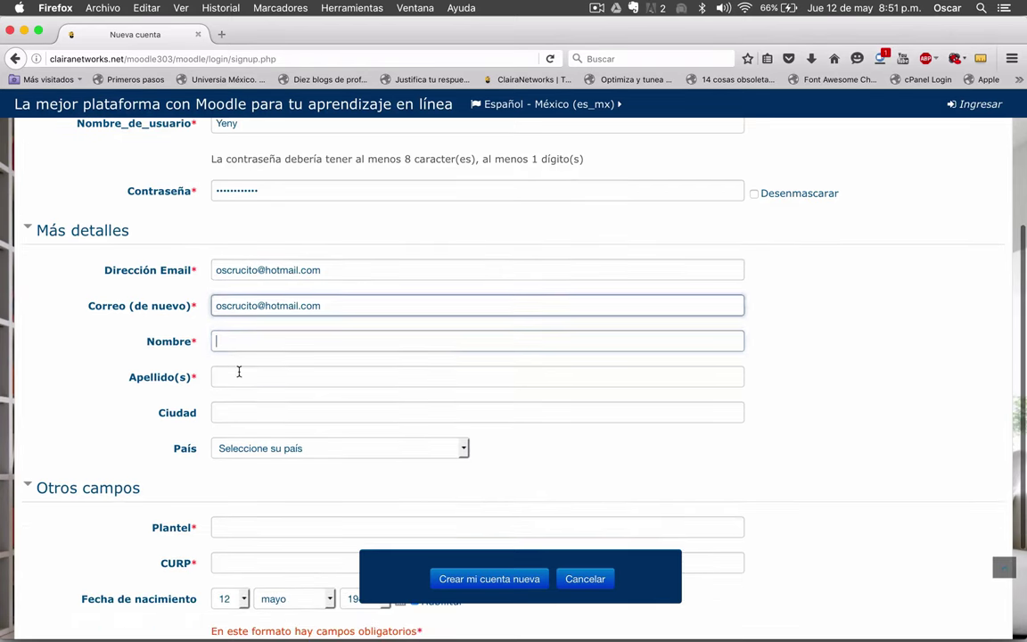
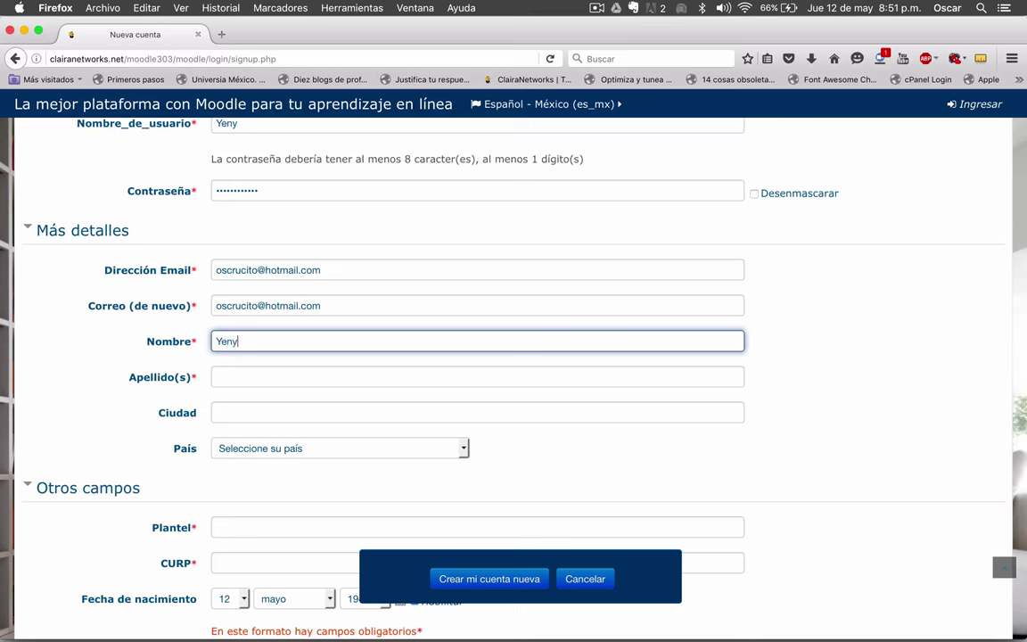
pyautogui.click(216, 376)
pyautogui.press('Tab')
pyautogui.write('Santiago Juxtlahuaca')
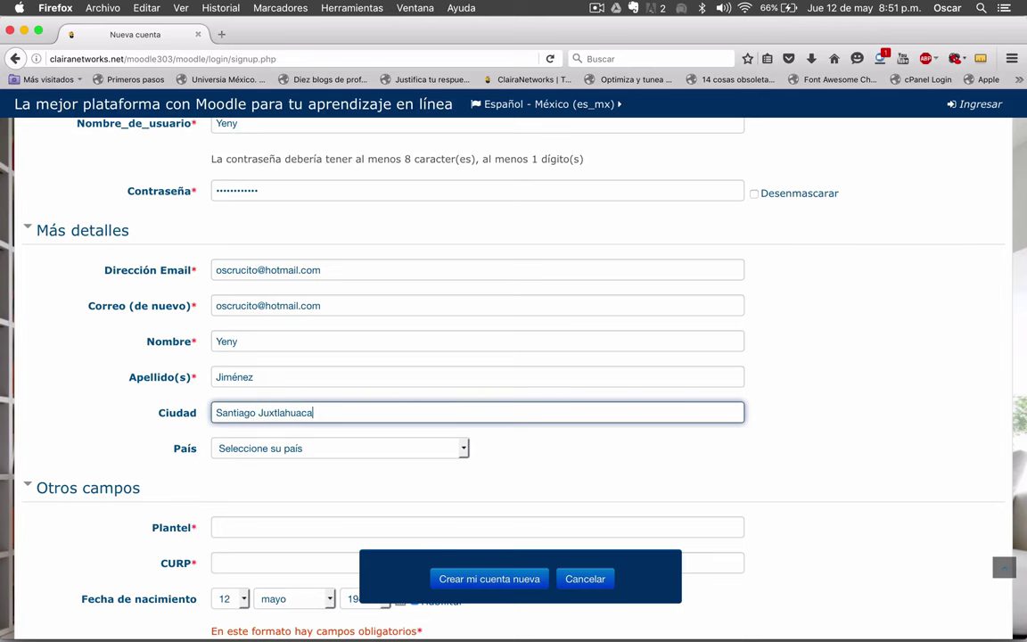
pyautogui.scroll(-3, 216, 364)
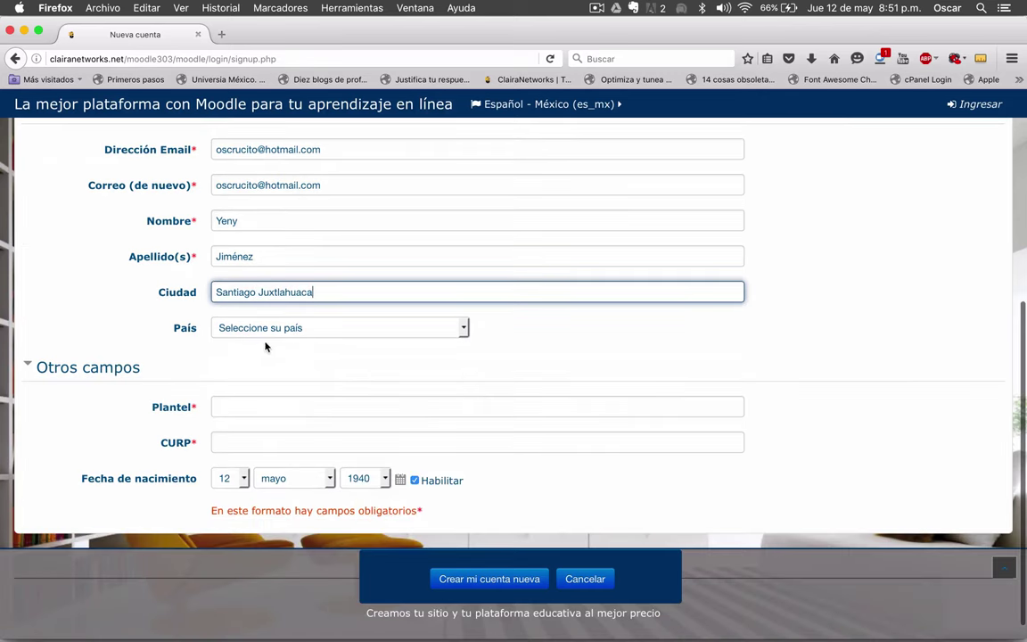
pyautogui.click(294, 329)
pyautogui.write('m')
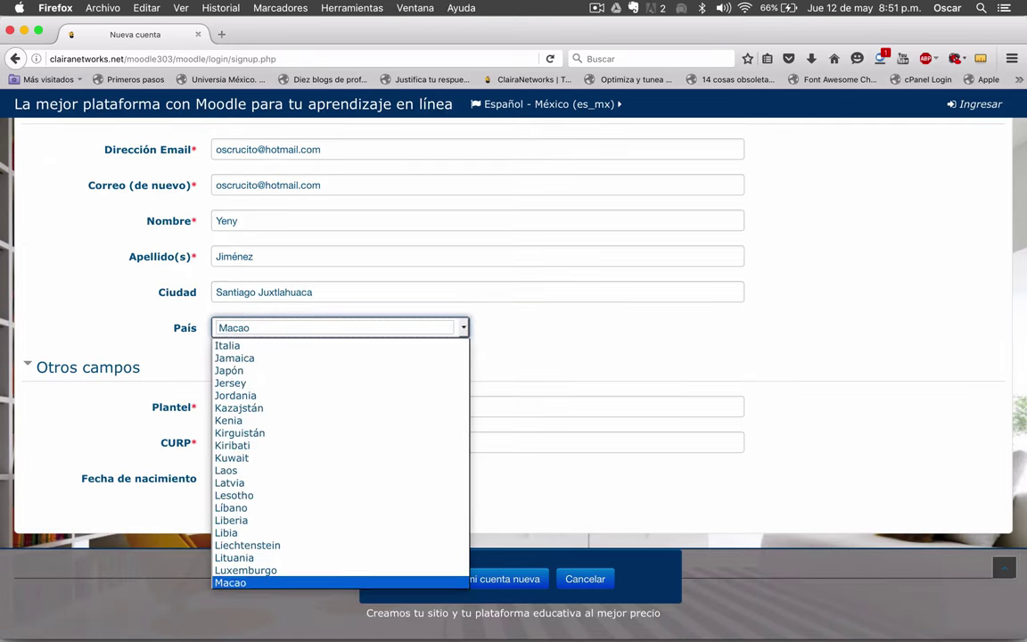
pyautogui.press('Down')
pyautogui.press('Down')
pyautogui.press('Down')
pyautogui.press('Down')
pyautogui.press('Down')
pyautogui.press('Down')
pyautogui.press('Down')
pyautogui.press('Down')
pyautogui.press('Down')
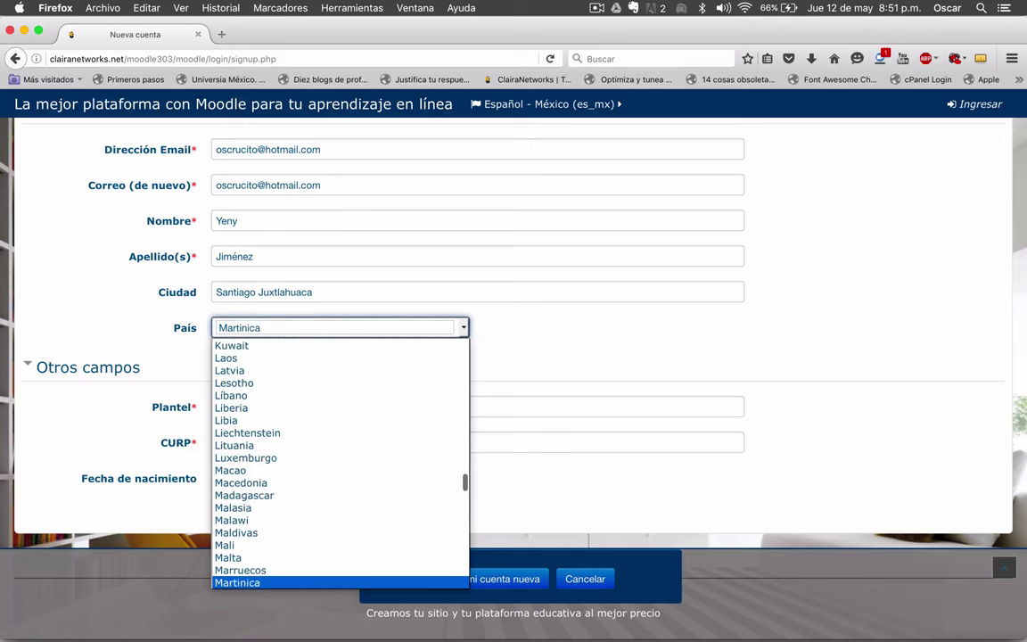
pyautogui.press('Down')
pyautogui.press('Down')
pyautogui.press('Down')
pyautogui.press('Down')
pyautogui.press('Return')
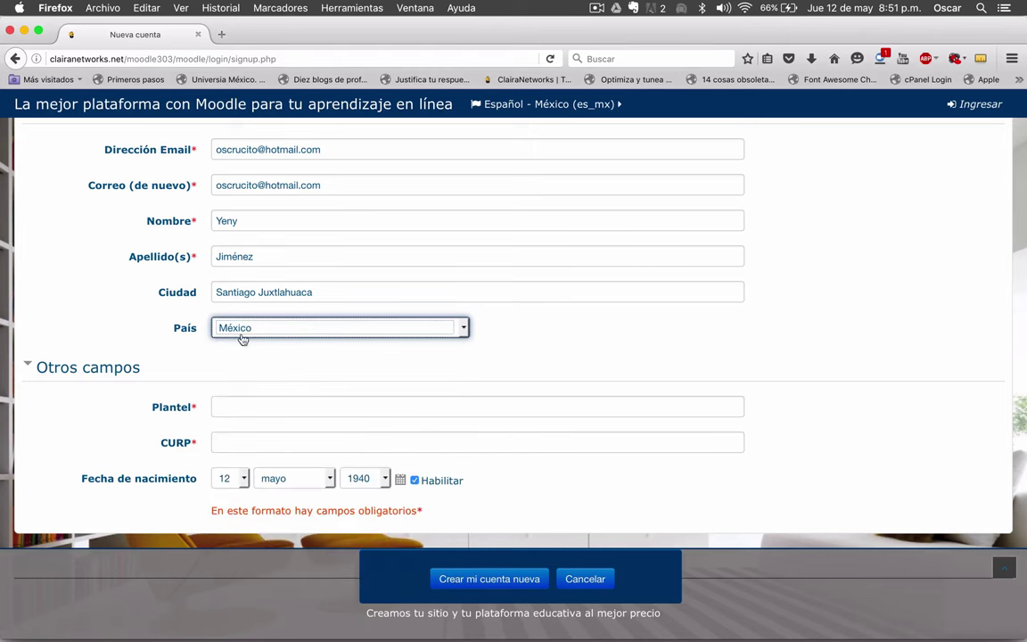
# - Enter CBTA 10 in Plantel and type the user's CURP code
pyautogui.scroll(-1, 163, 378)
pyautogui.click(222, 387)
pyautogui.write('CBT')
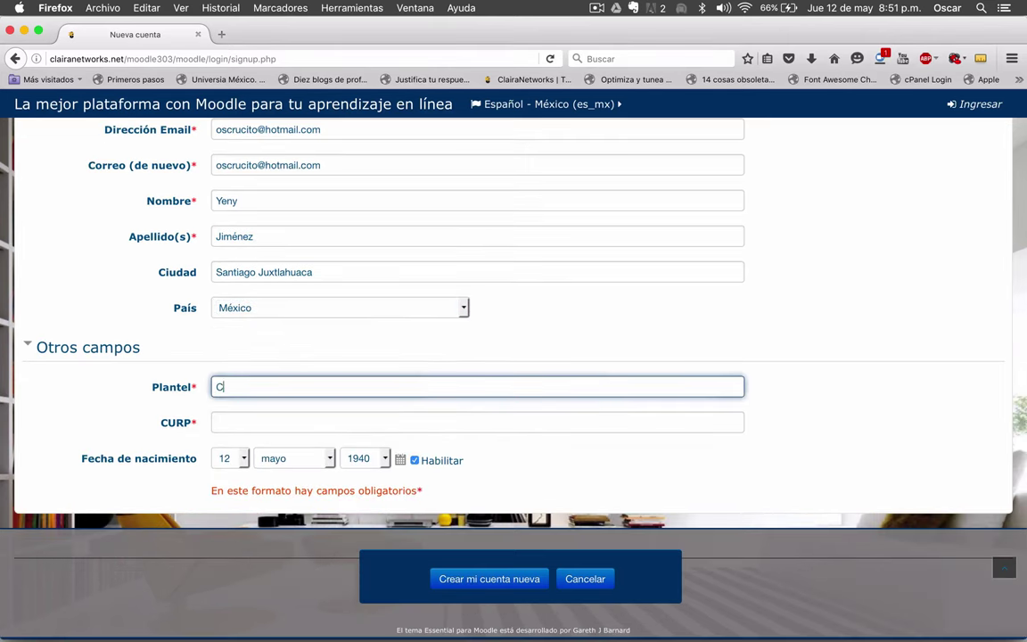
pyautogui.press('Tab')
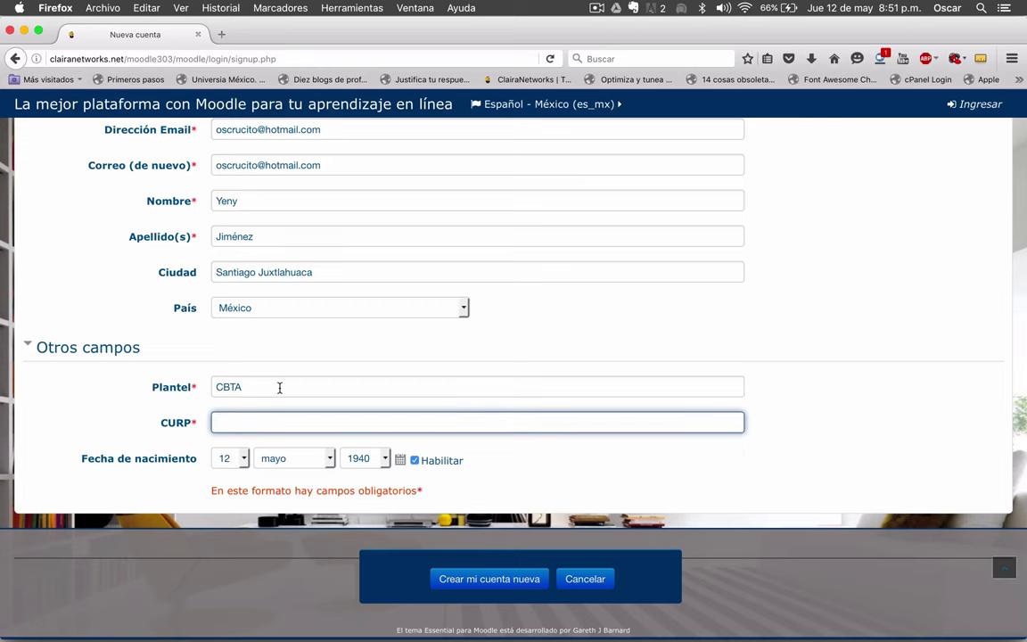
pyautogui.click(279, 387)
pyautogui.click(257, 385)
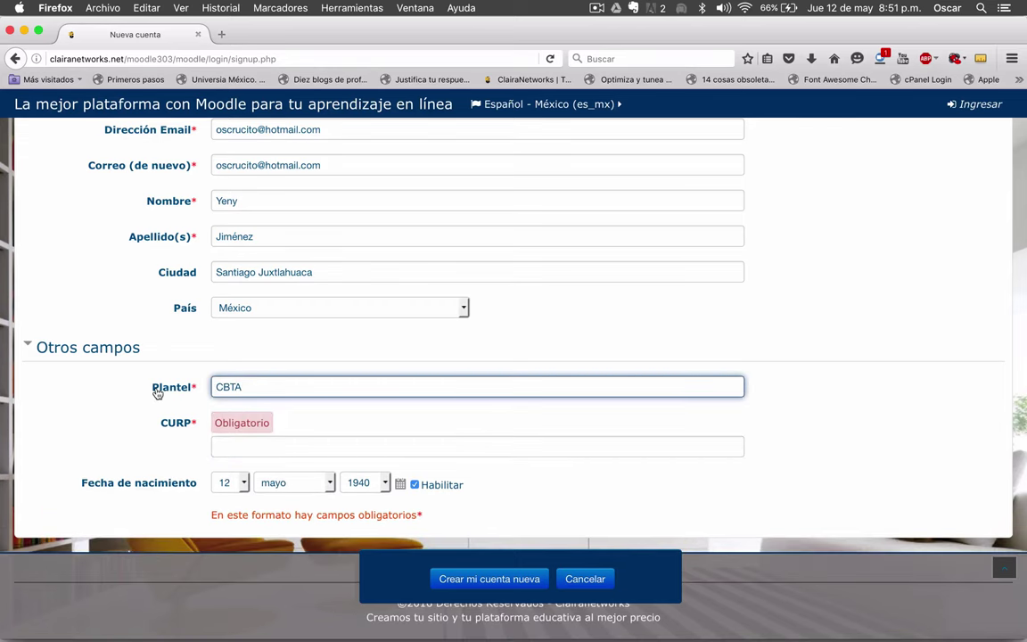
pyautogui.scroll(-1, 165, 393)
pyautogui.write('10')
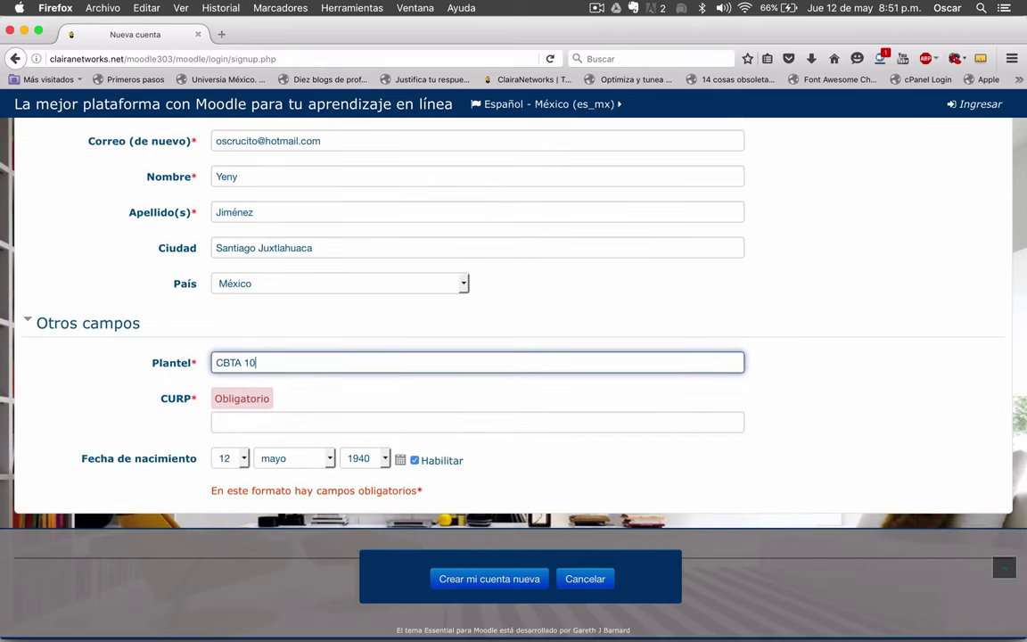
pyautogui.click(232, 423)
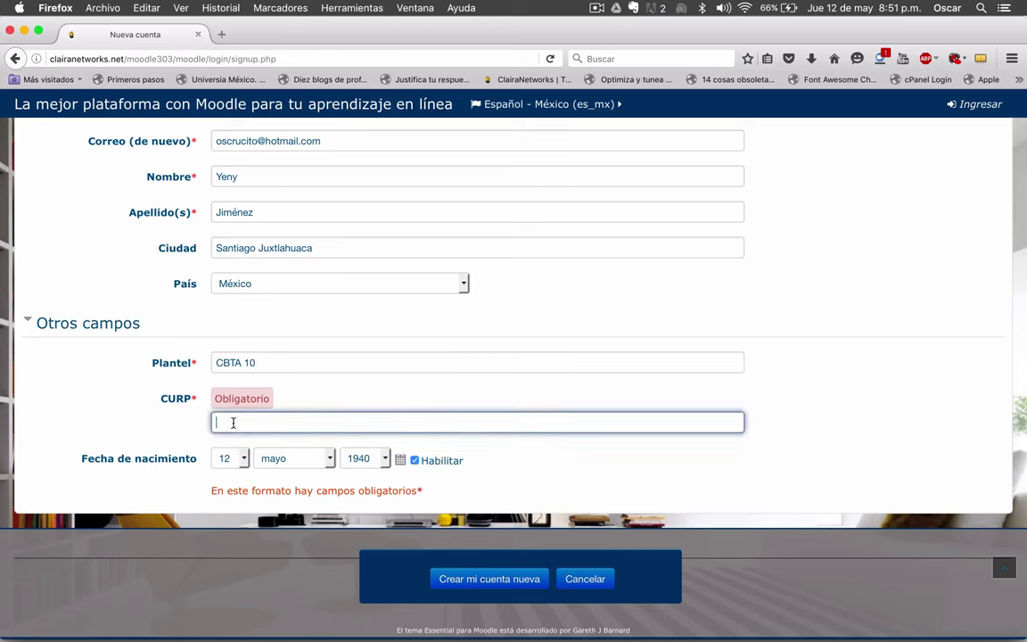
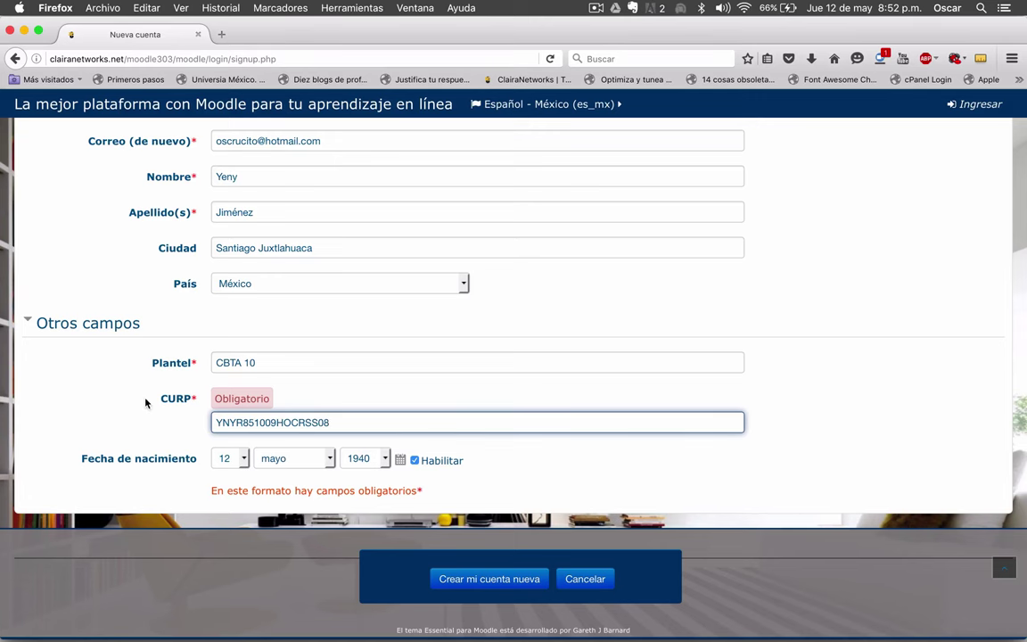
# - Set the Fecha de nacimiento drop-downs to 9 octubre 1985
pyautogui.click(241, 459)
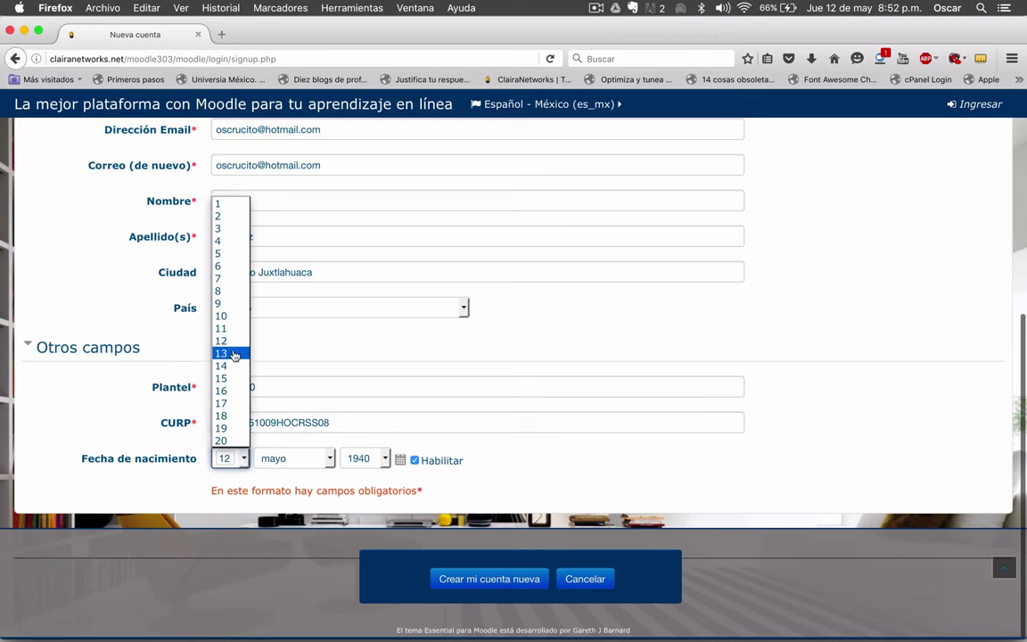
pyautogui.click(220, 303)
pyautogui.click(330, 459)
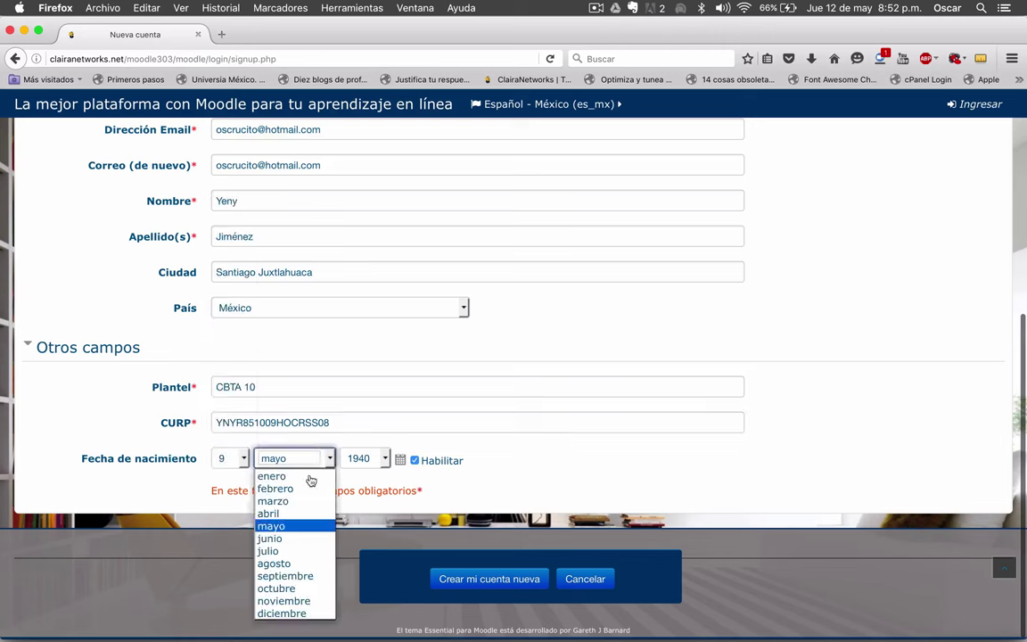
pyautogui.click(276, 589)
pyautogui.click(385, 459)
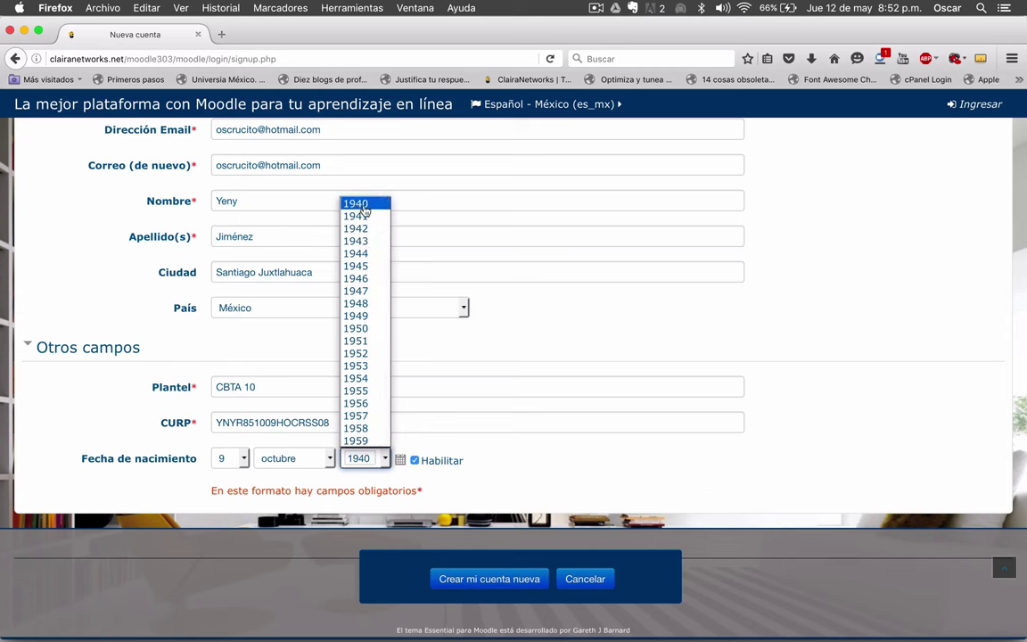
pyautogui.scroll(-12, 364, 208)
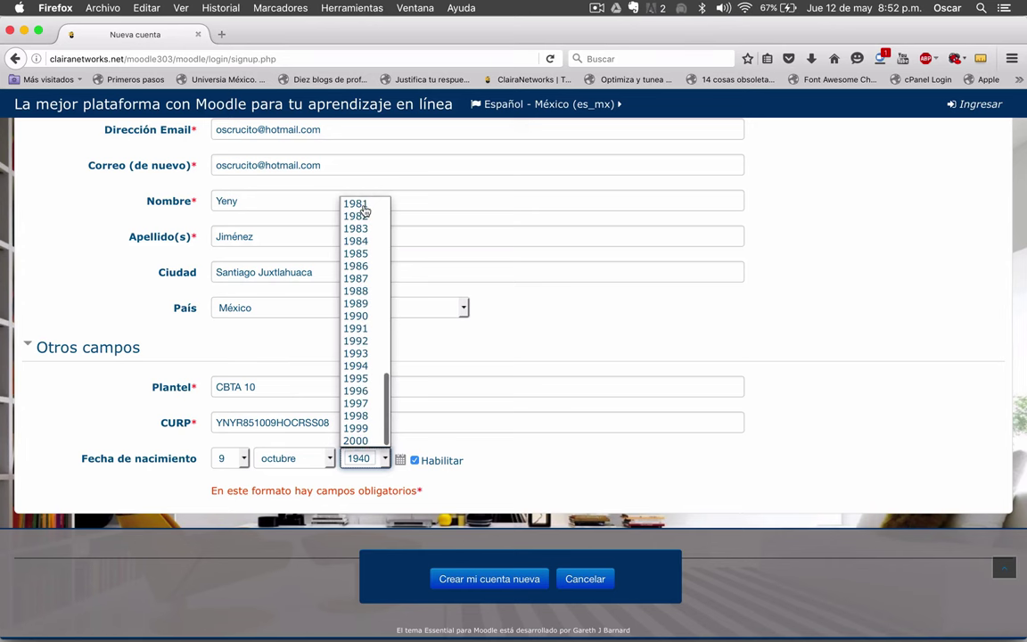
pyautogui.scroll(3, 372, 303)
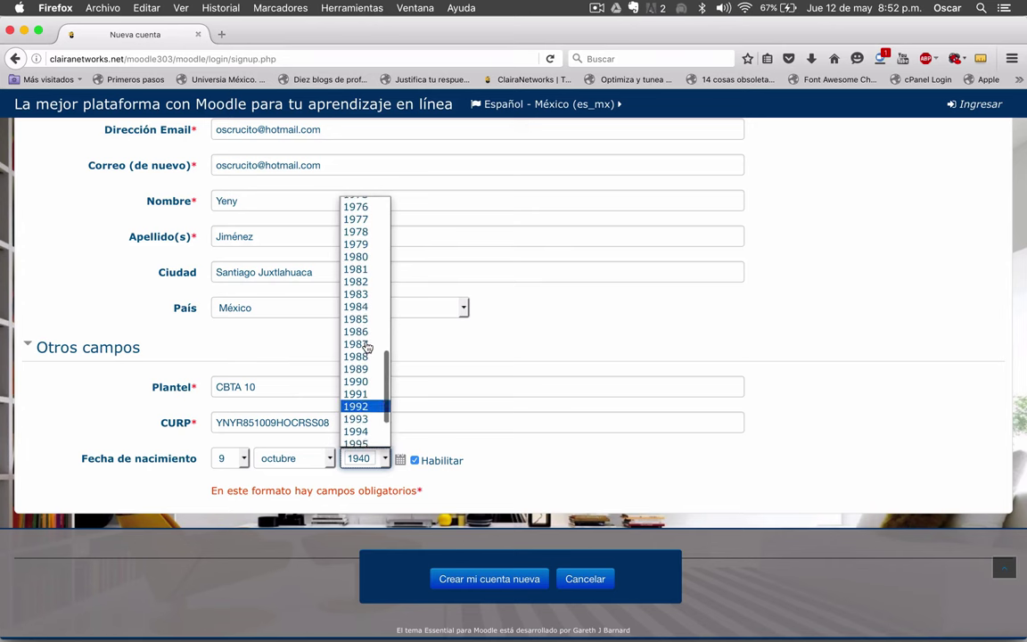
pyautogui.scroll(1, 373, 294)
pyautogui.scroll(-4, 378, 282)
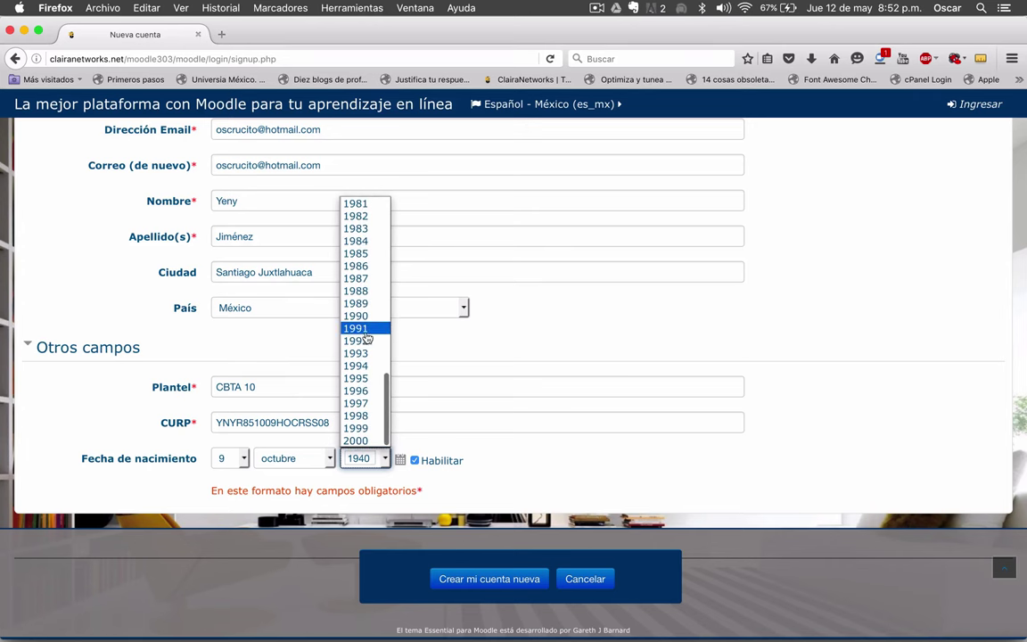
pyautogui.click(366, 257)
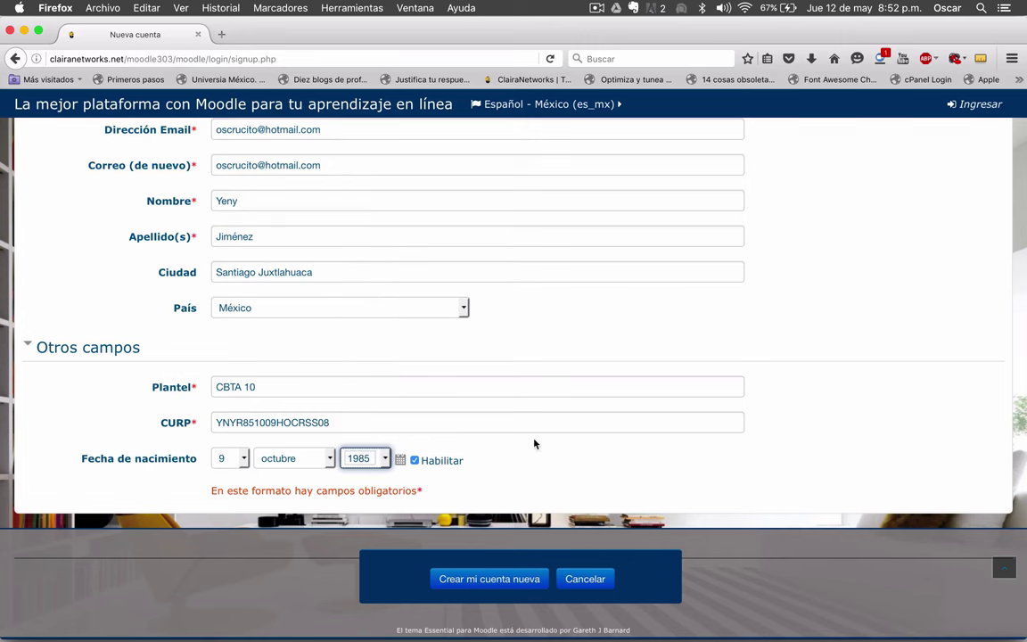
pyautogui.click(540, 466)
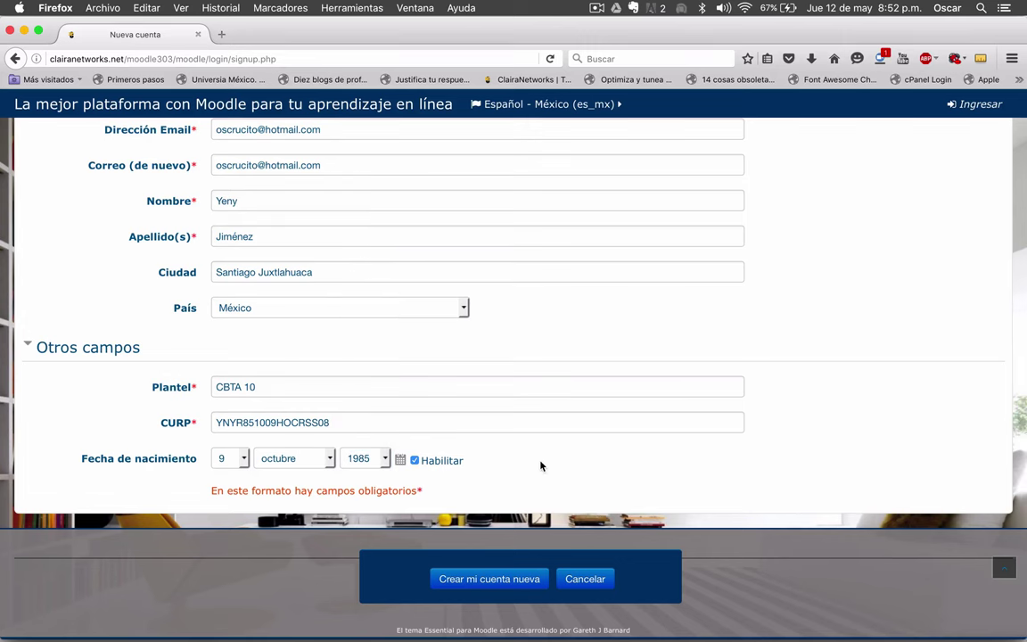
pyautogui.scroll(3, 540, 466)
pyautogui.scroll(-3, 540, 465)
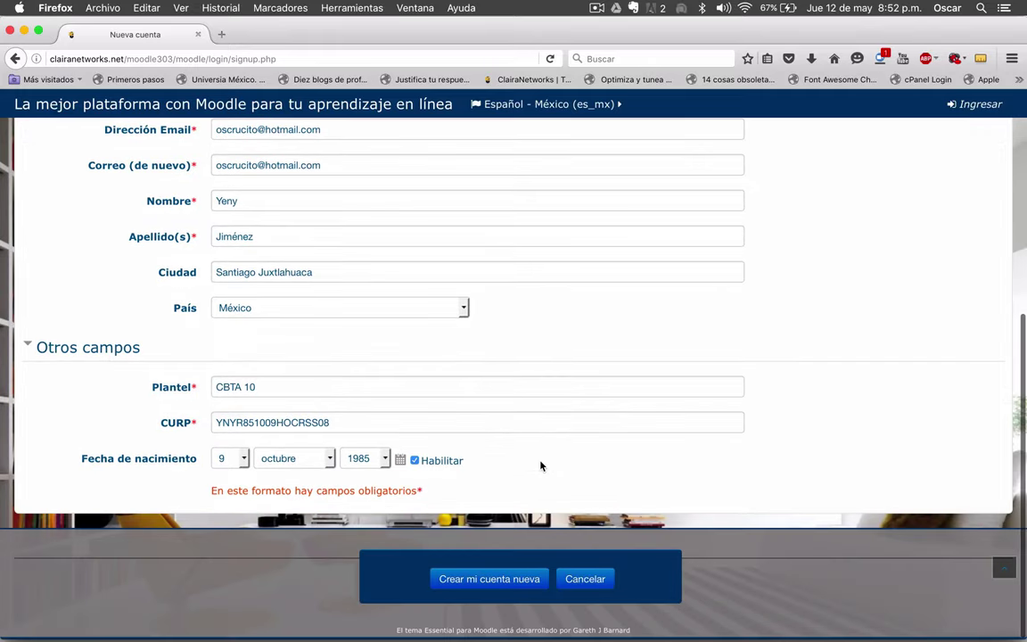
# - Submit the sign-up, dismiss the save-login offer, and lowercase the username's first letter
pyautogui.click(495, 578)
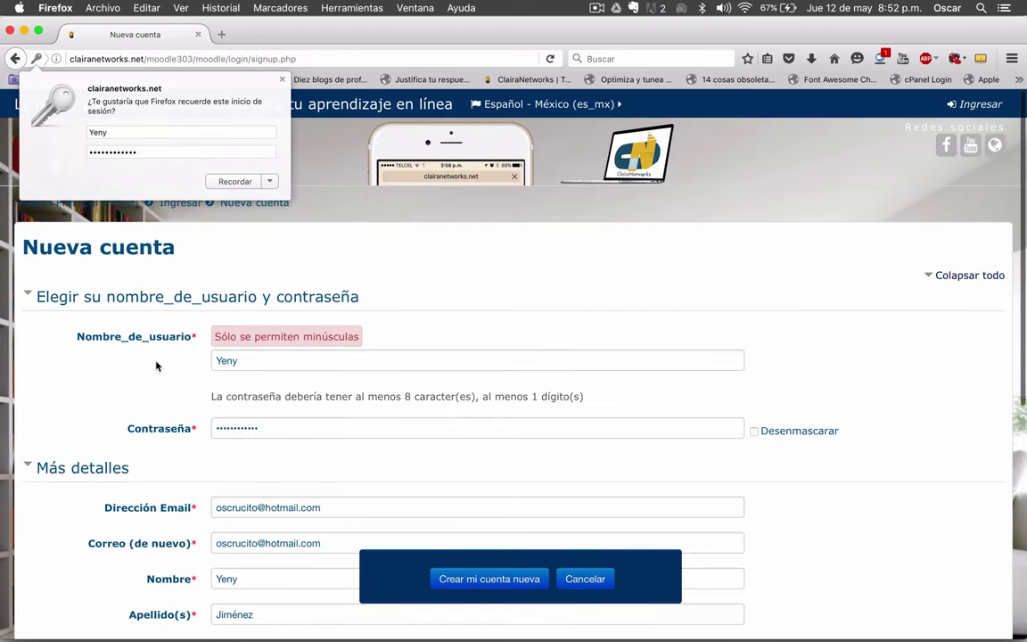
pyautogui.click(224, 360)
pyautogui.press('BackSpace')
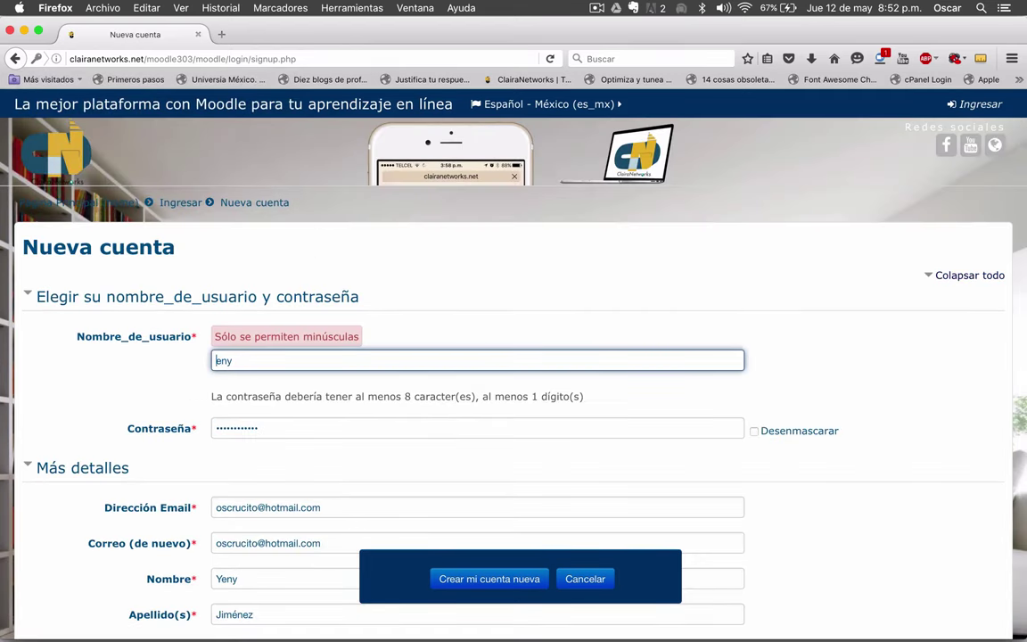
pyautogui.write('Y')
pyautogui.press('BackSpace')
pyautogui.write('y')
# - Check the password by unmasking it, then resubmit the sign-up form
pyautogui.scroll(-5, 169, 395)
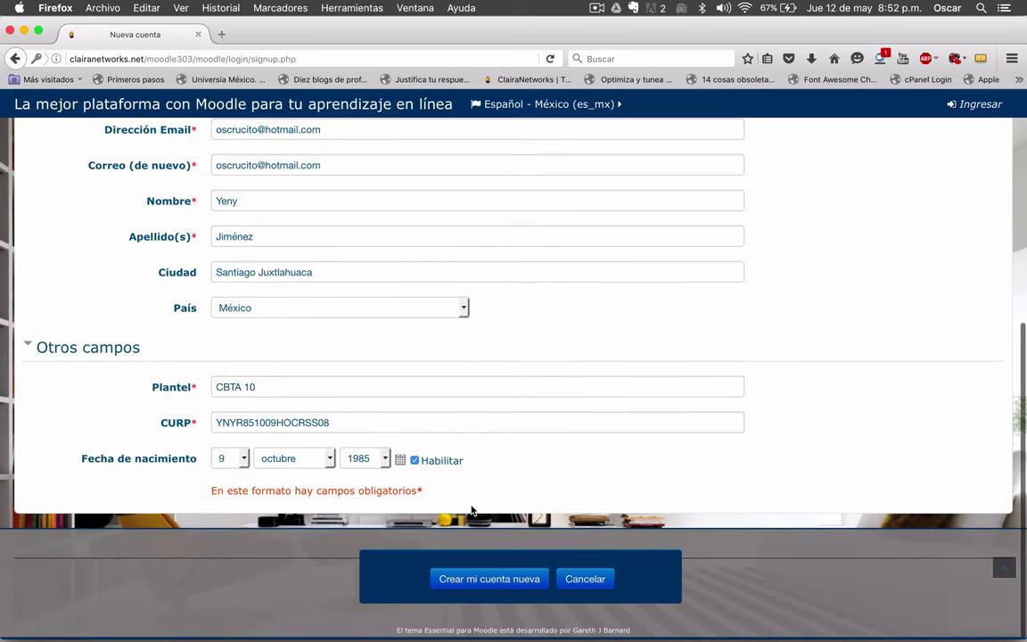
pyautogui.scroll(3, 472, 510)
pyautogui.scroll(2, 471, 510)
pyautogui.click(755, 335)
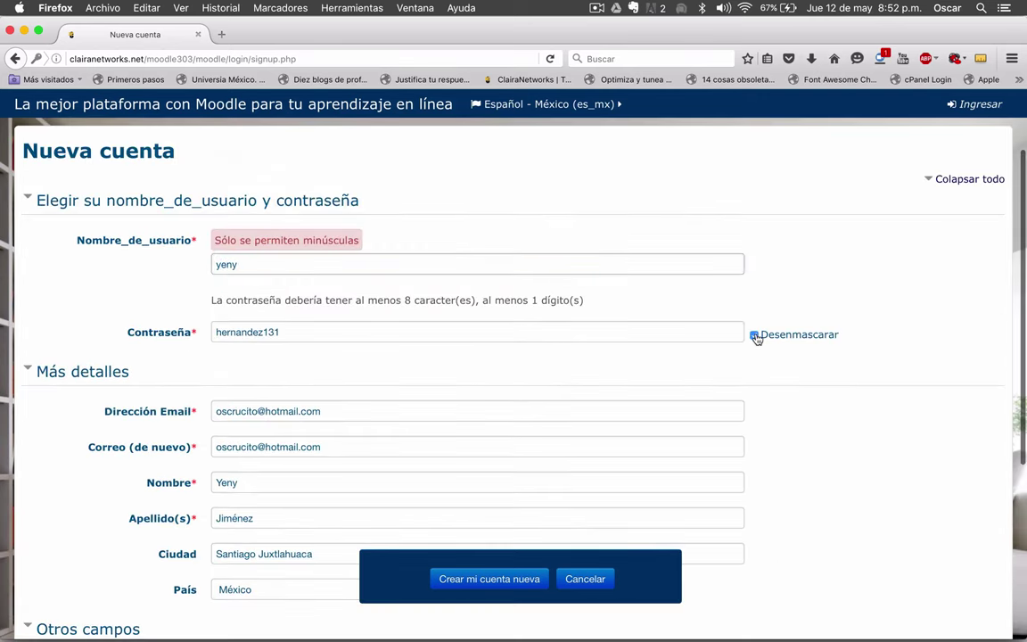
pyautogui.click(754, 335)
pyautogui.scroll(-5, 756, 415)
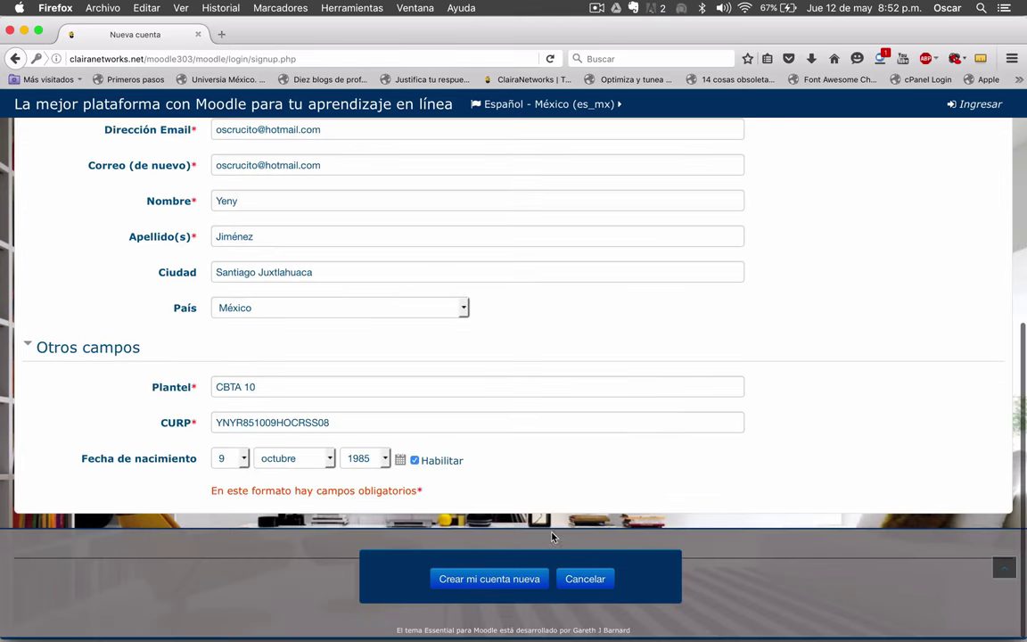
pyautogui.click(479, 586)
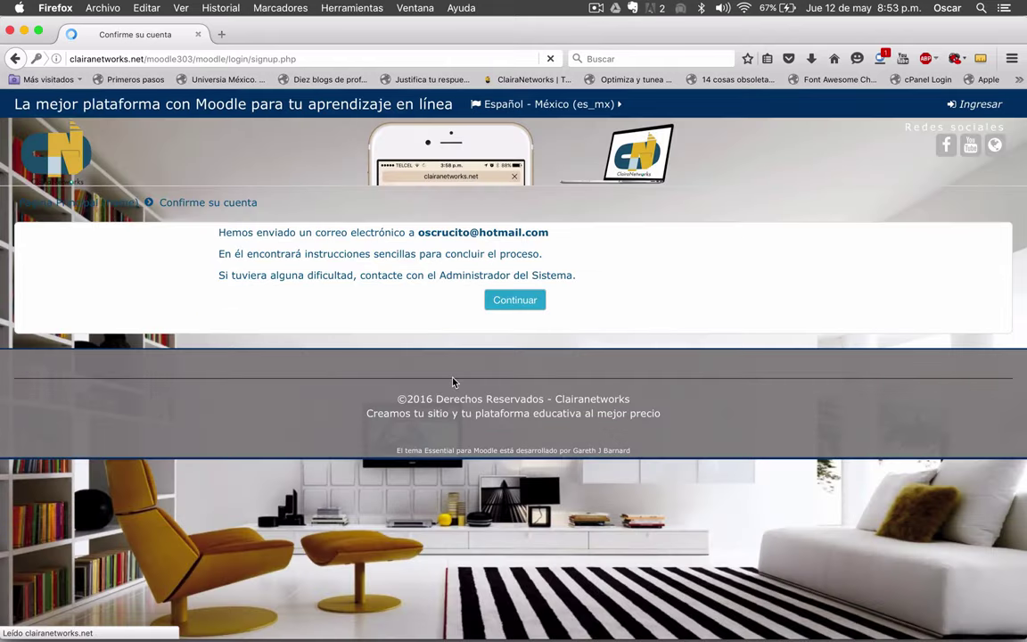
# - Return to the admin's Safari window, browse the user list, and confirm the new account
pyautogui.hotkey('ctrl', 'Up')
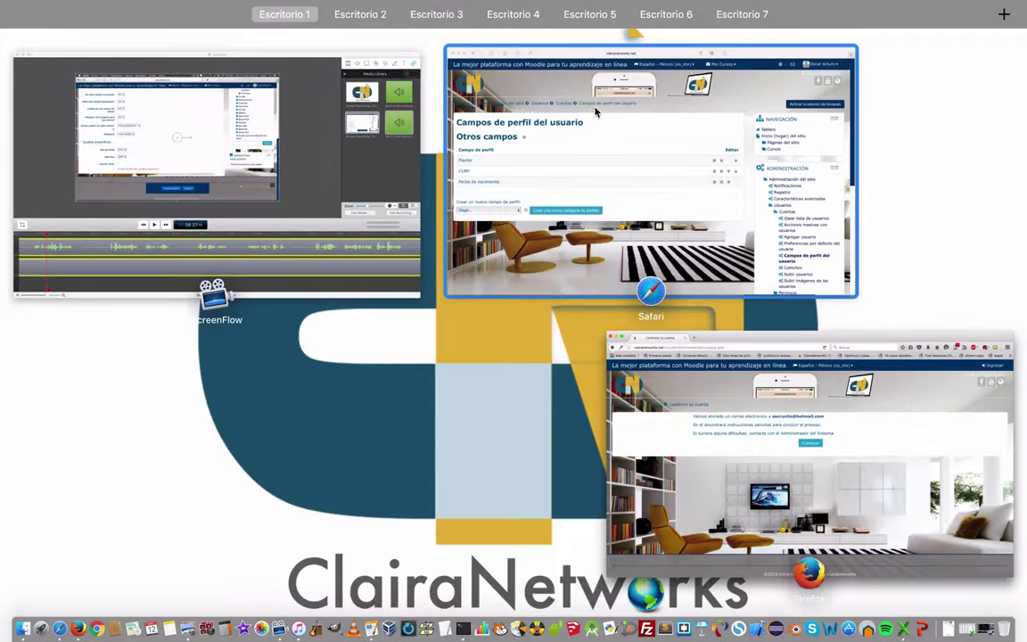
pyautogui.click(621, 182)
pyautogui.scroll(-2, 771, 413)
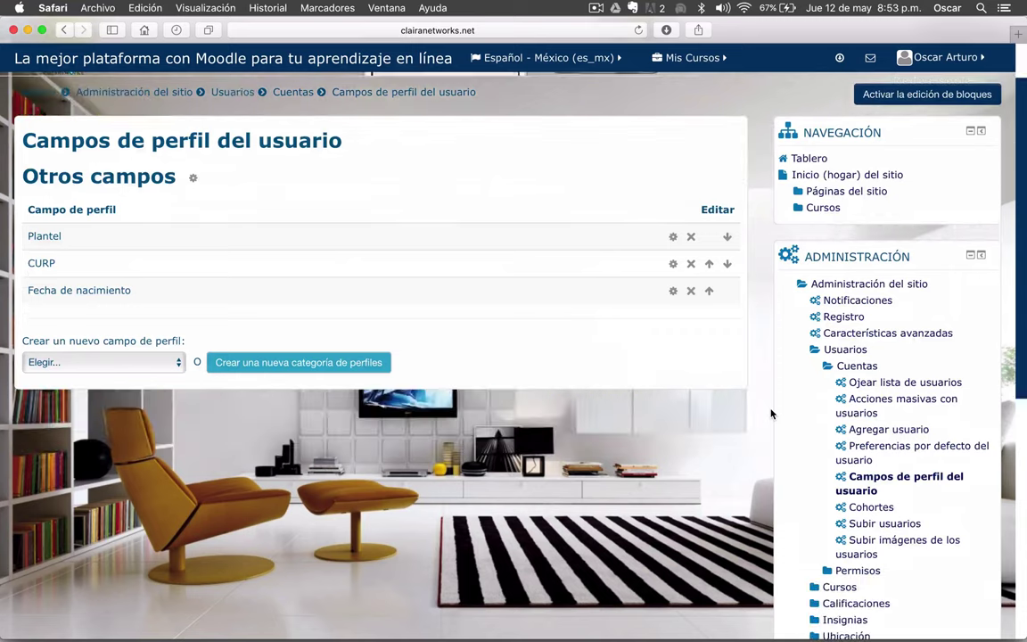
pyautogui.scroll(2, 733, 448)
pyautogui.scroll(-4, 733, 450)
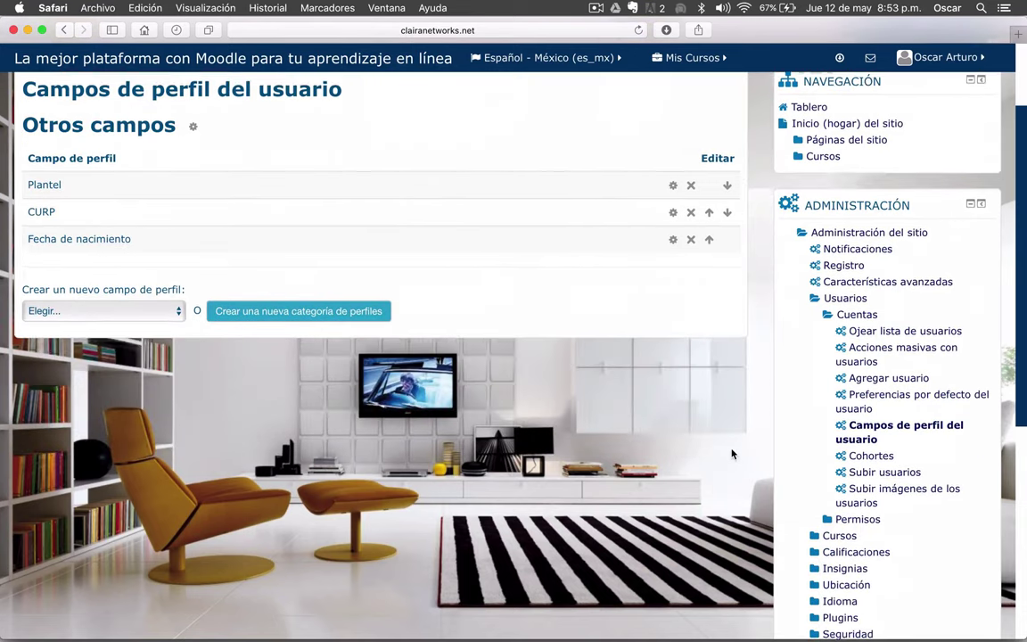
pyautogui.click(876, 327)
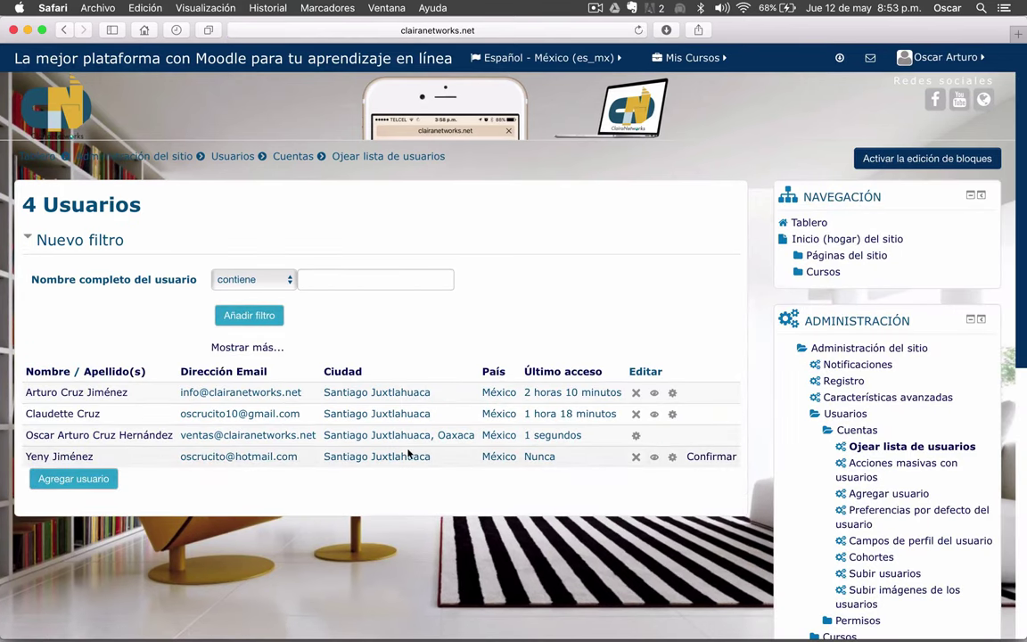
pyautogui.click(712, 457)
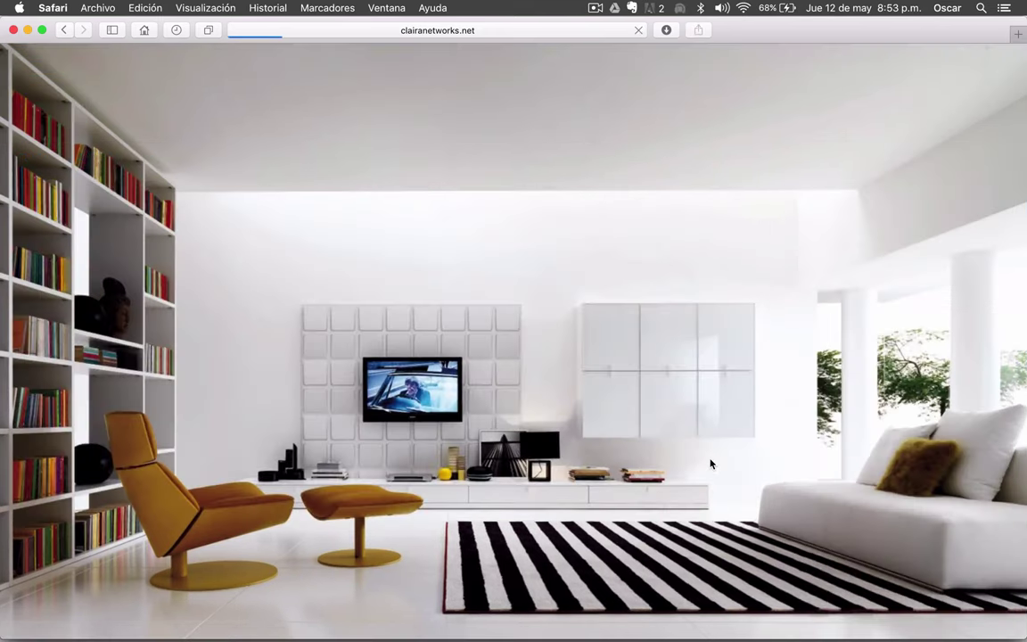
# - Edit the new user's profile and expand Otros campos to see Plantel, CURP and birth date
pyautogui.scroll(-2, 710, 464)
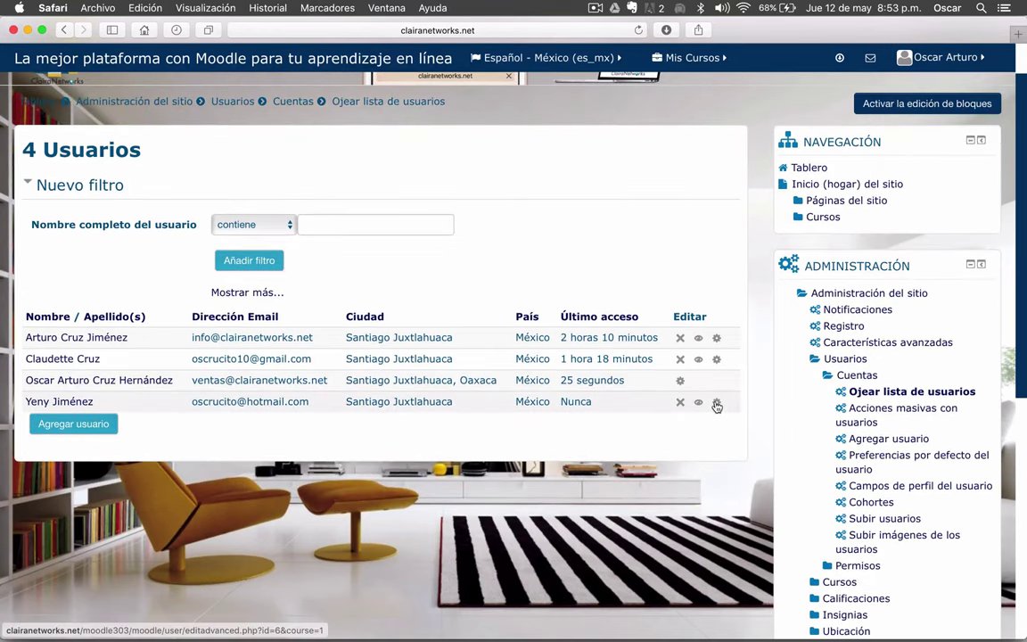
pyautogui.click(716, 402)
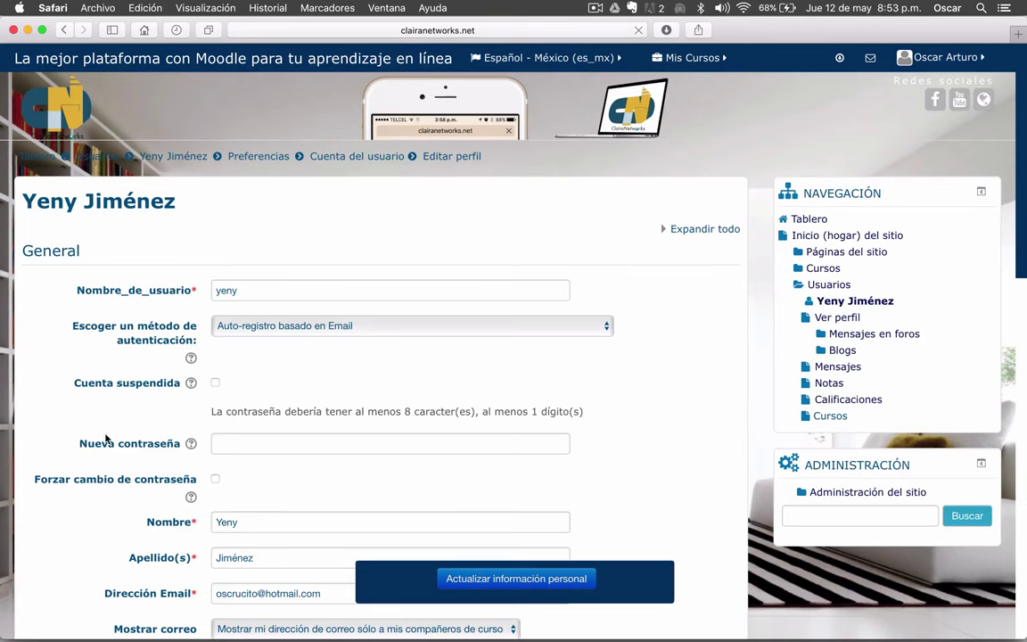
pyautogui.scroll(-15, 106, 437)
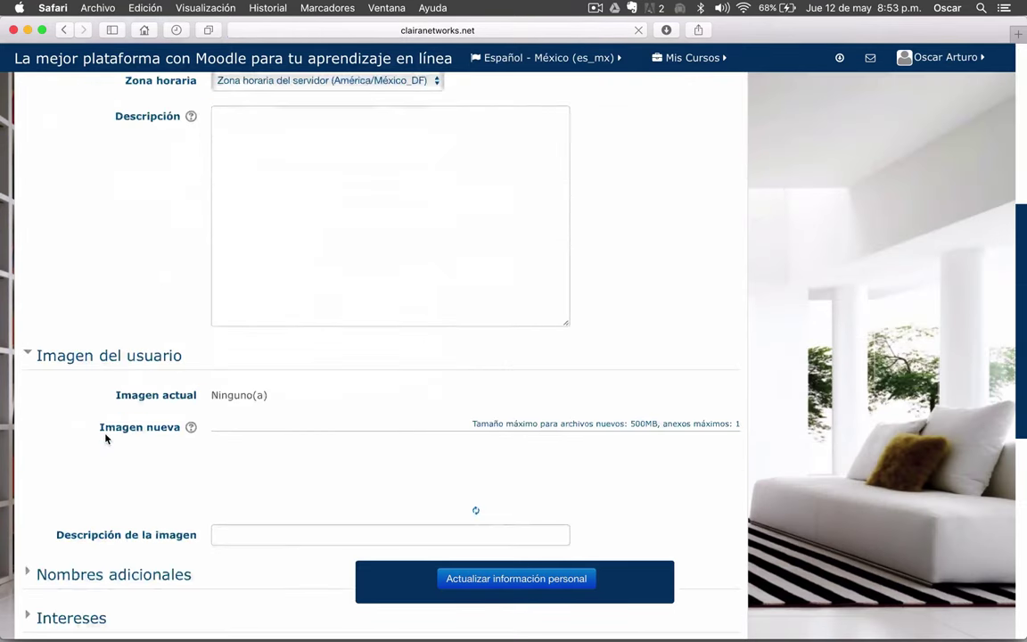
pyautogui.scroll(-5, 105, 437)
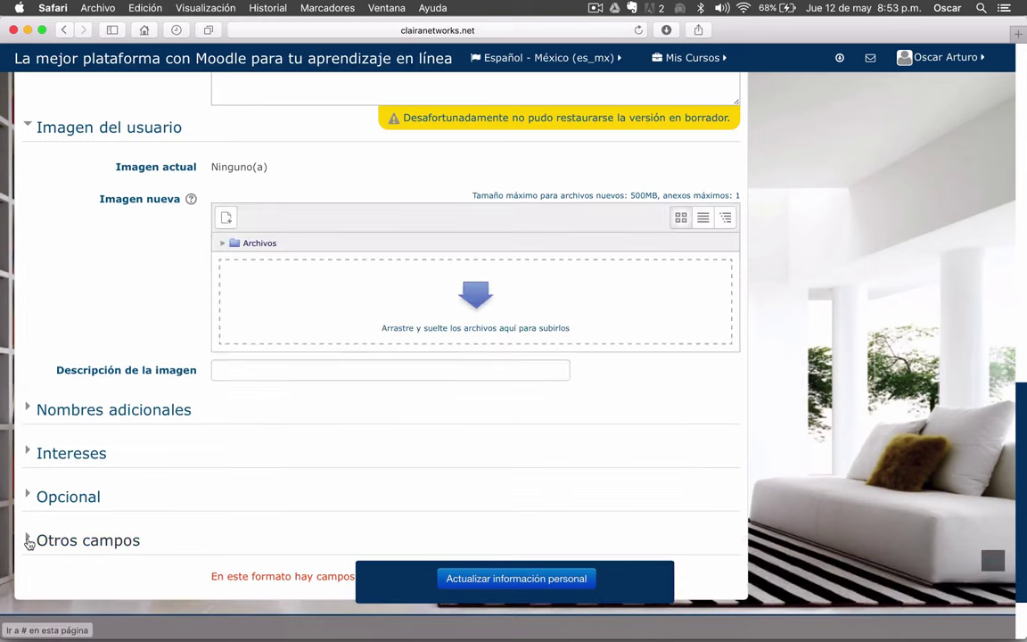
pyautogui.click(28, 541)
pyautogui.scroll(-3, 118, 431)
pyautogui.scroll(-2, 118, 432)
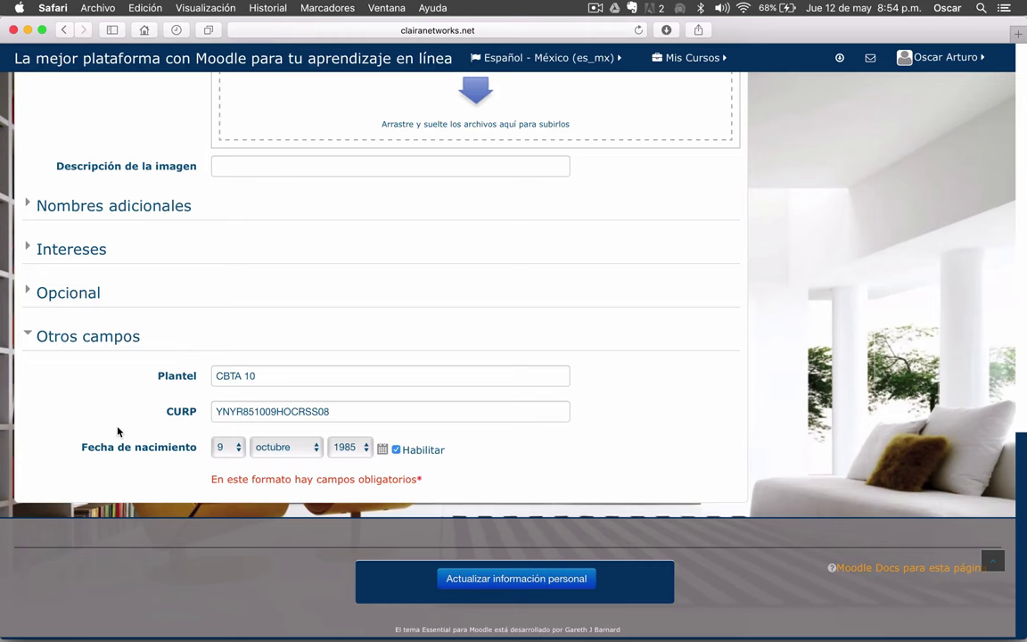
pyautogui.scroll(20, 826, 403)
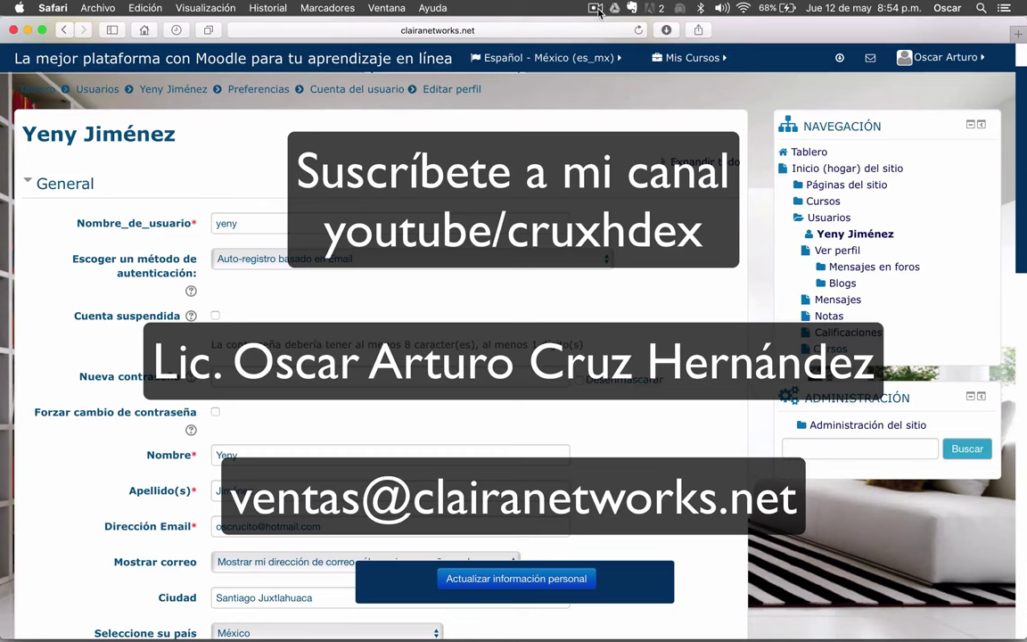
pyautogui.click(595, 8)
pyautogui.click(614, 40)
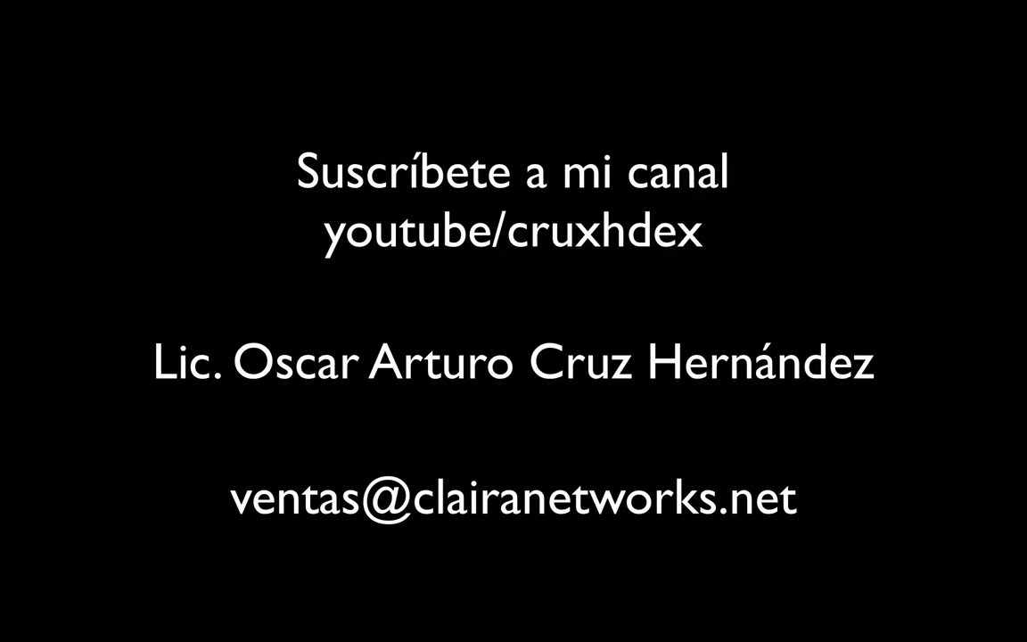